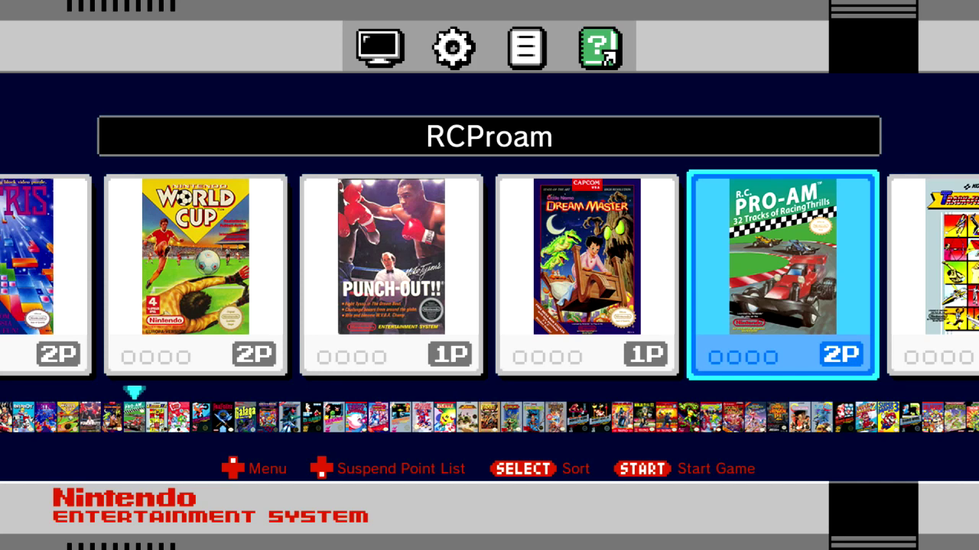
# Step: Browse the NES game carousel from RCProam to DOUBLE DRAGON II: The Revenge
pyautogui.press('Right')
pyautogui.press('Right')
pyautogui.press('Right')
pyautogui.press('Right')
pyautogui.press('Right')
pyautogui.press('Right')
pyautogui.press('Right')
pyautogui.press('Right')
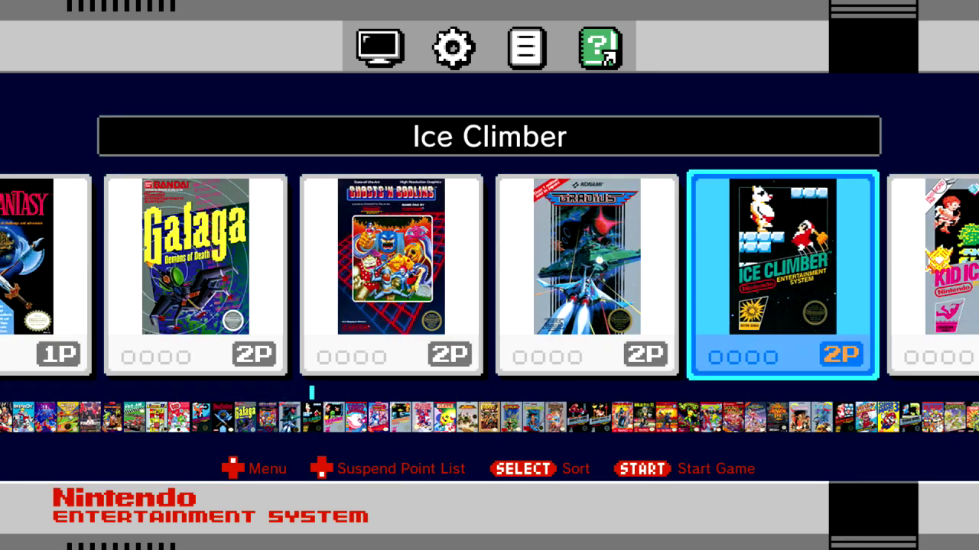
pyautogui.press('Right')
pyautogui.press('Right')
pyautogui.press('Right')
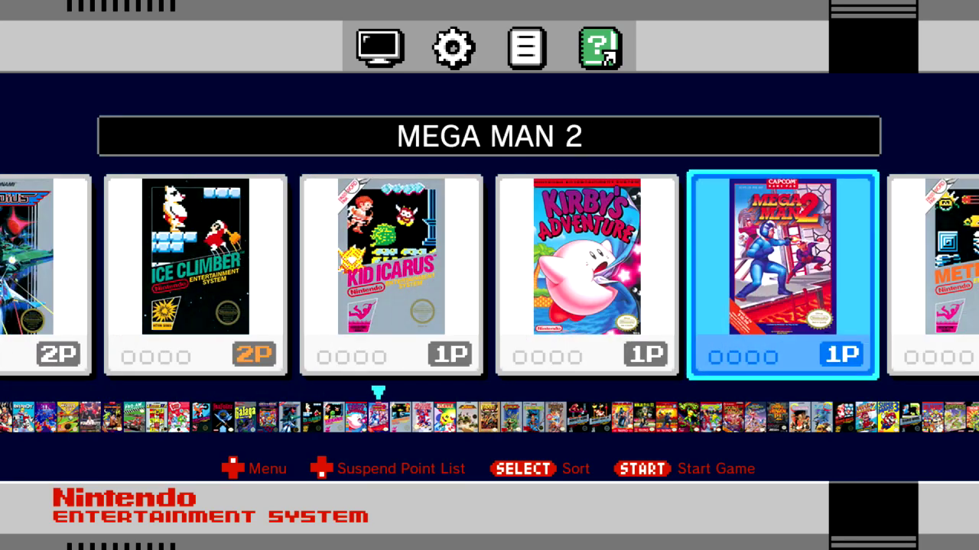
pyautogui.press('Right')
pyautogui.press('Right')
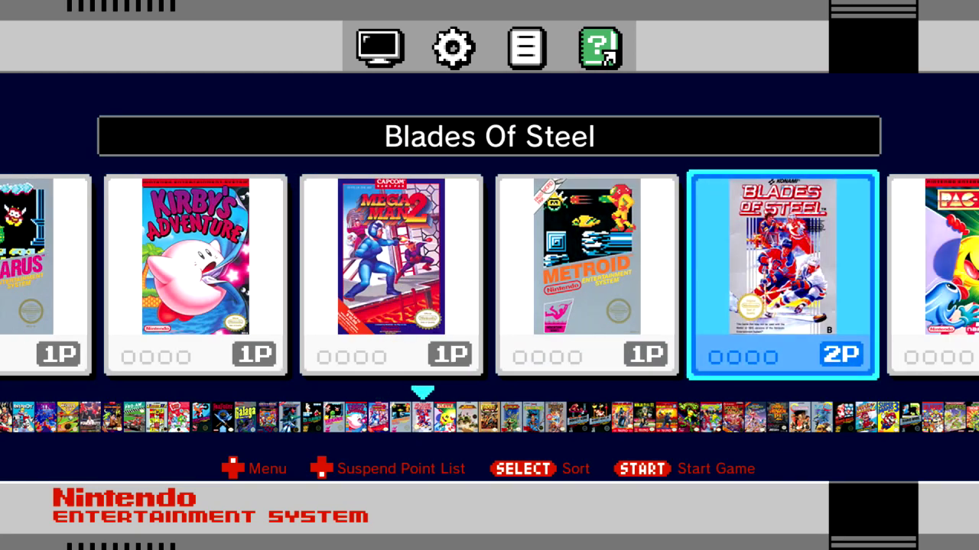
pyautogui.press('Right')
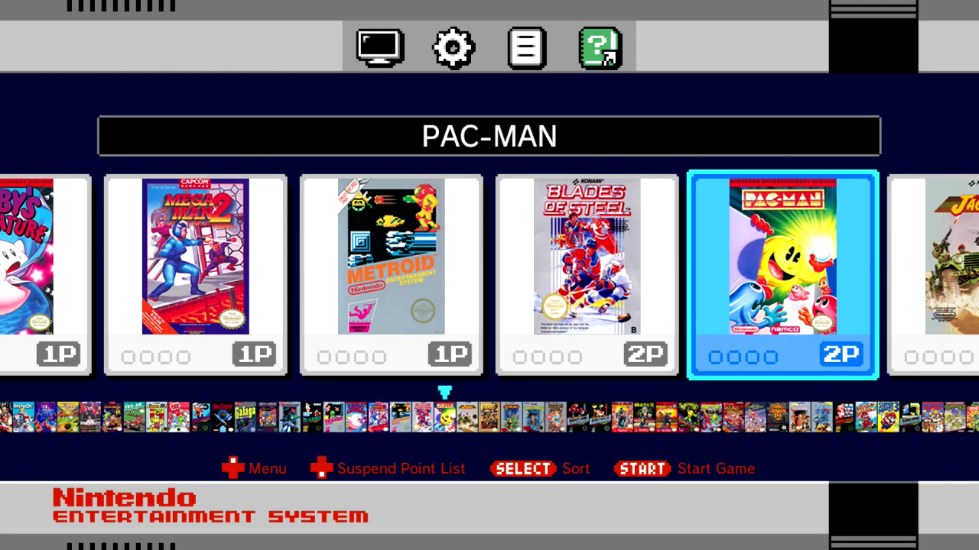
pyautogui.press('Right')
pyautogui.press('Right')
pyautogui.press('Right')
pyautogui.press('Right')
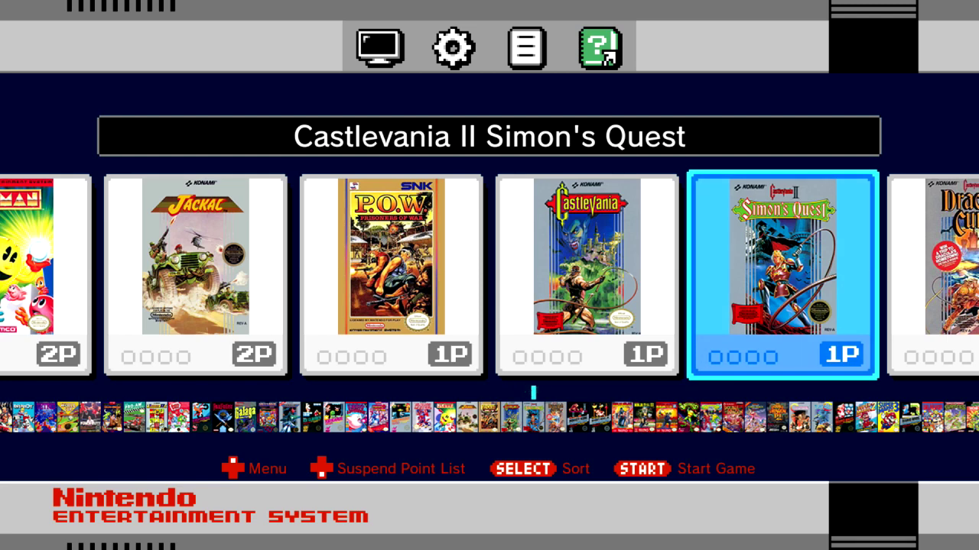
pyautogui.press('Right')
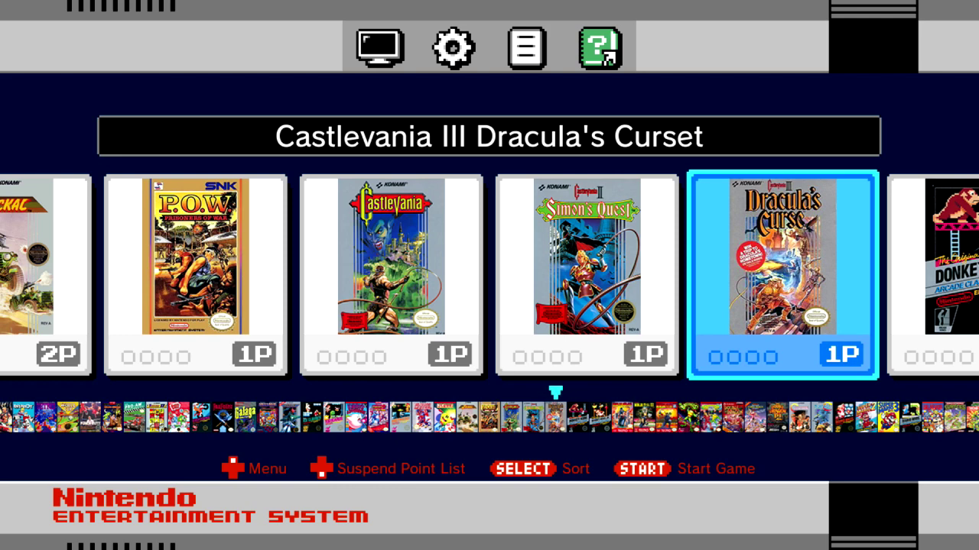
pyautogui.press('Right')
pyautogui.press('Right')
pyautogui.press('Right')
pyautogui.press('Right')
pyautogui.press('Right')
pyautogui.press('Right')
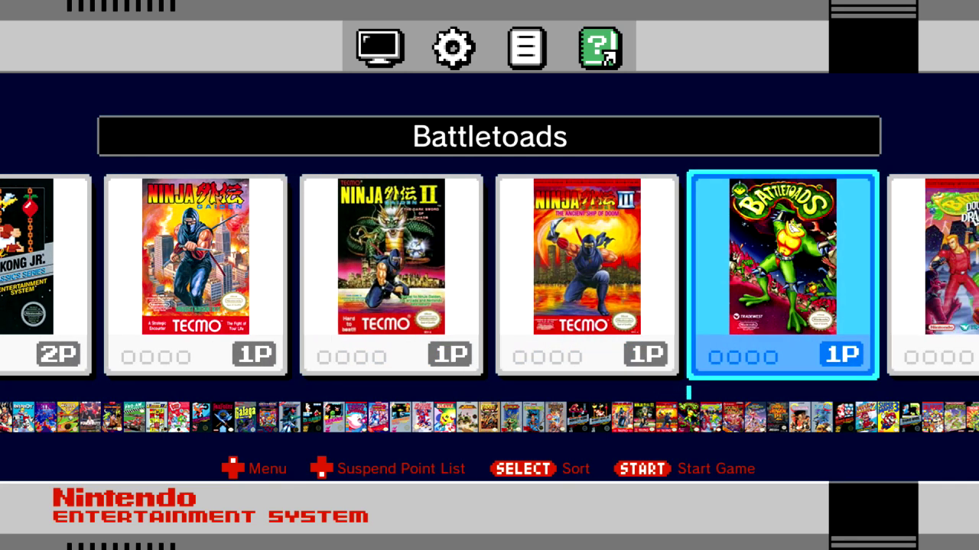
pyautogui.press('Right')
pyautogui.press('Right')
pyautogui.press('Right')
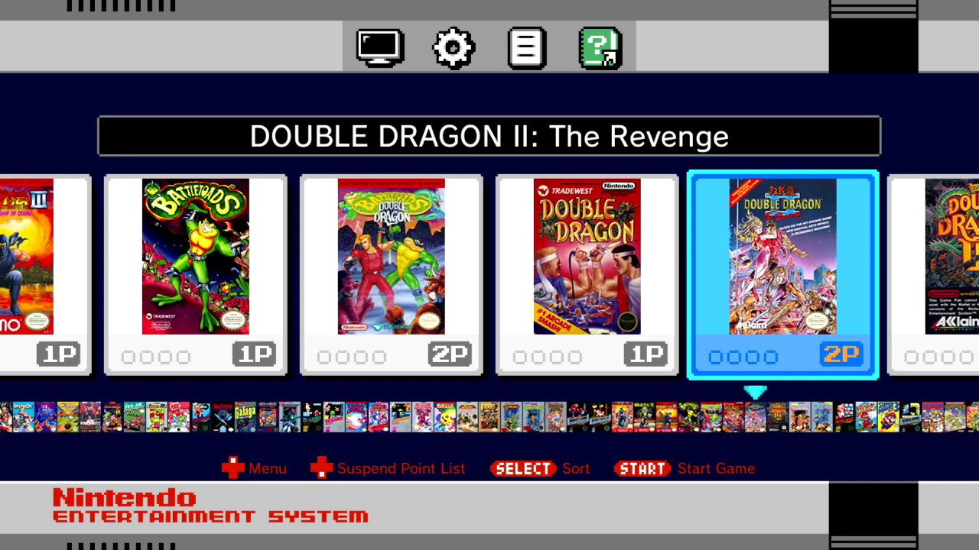
pyautogui.press('Return')
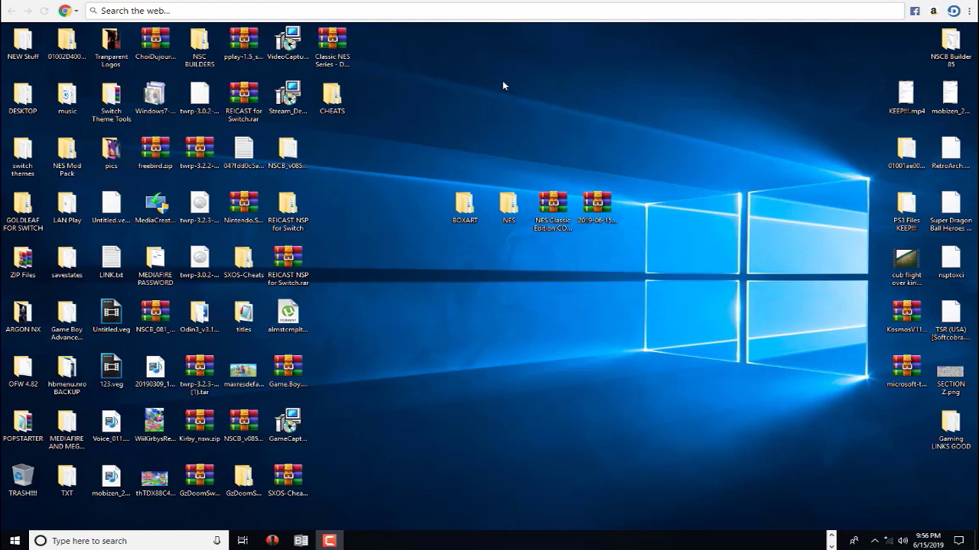
# Step: Switch to Microsoft Edge and view the MediaFire download page for the NES Classic Edition COMPLETE archive
pyautogui.moveTo(676, 197); pyautogui.dragTo(544, 219)
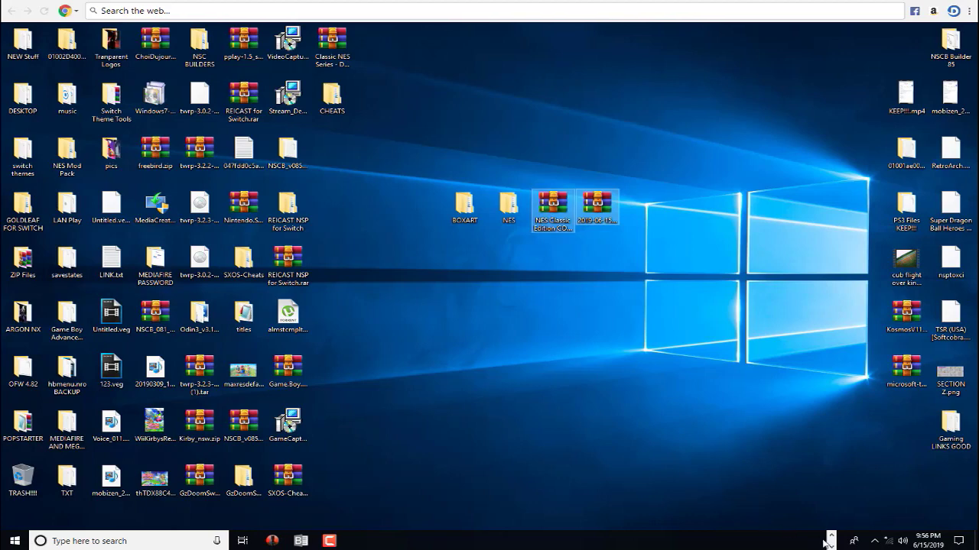
pyautogui.click(830, 544)
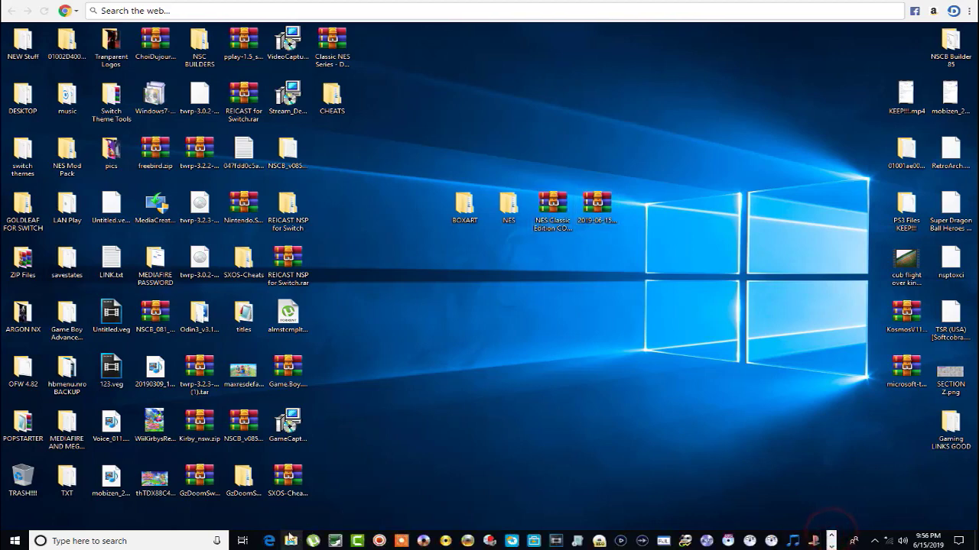
pyautogui.click(269, 541)
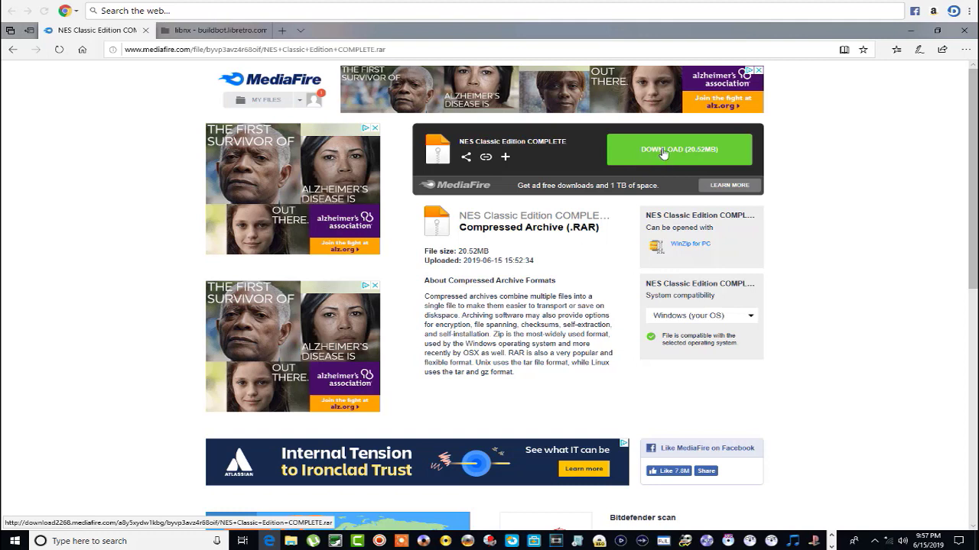
# Step: Examine the nightly RetroArch builds in the libretro buildbot's libnx folder, and minimize the browser
pyautogui.click(215, 32)
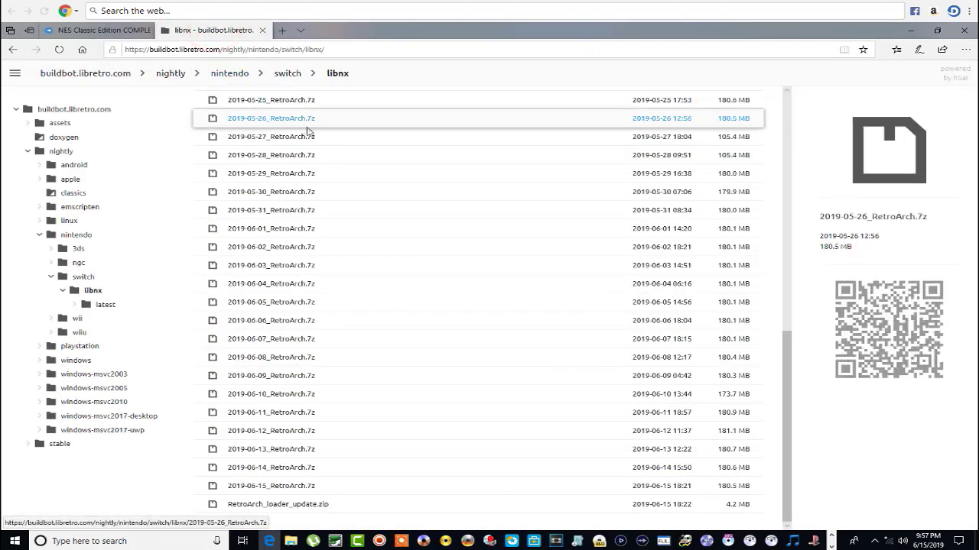
pyautogui.scroll(7, 309, 136)
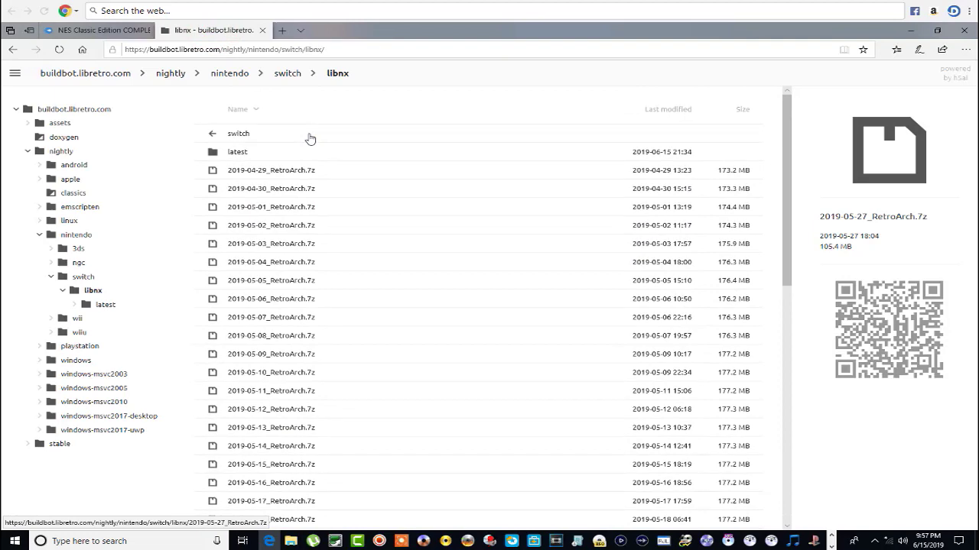
pyautogui.scroll(-7, 319, 184)
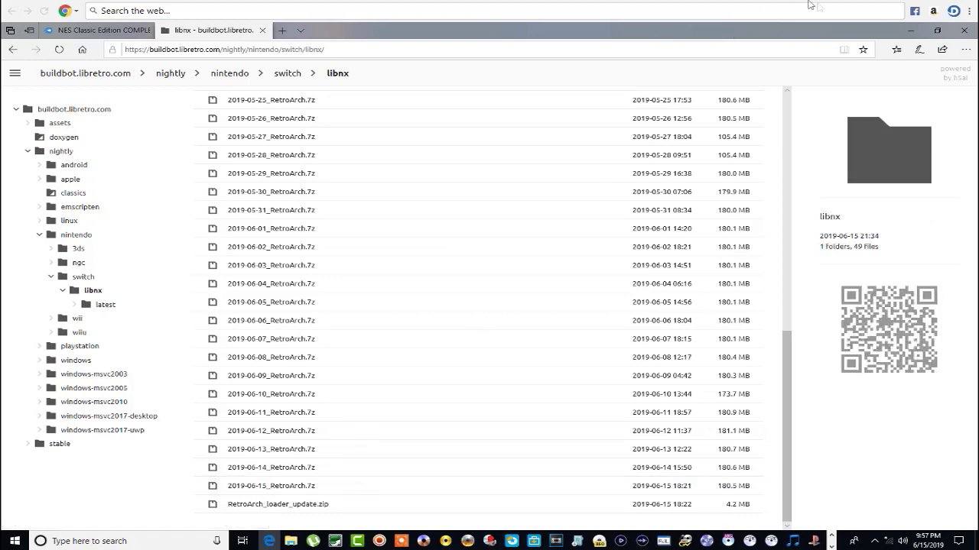
pyautogui.click(910, 31)
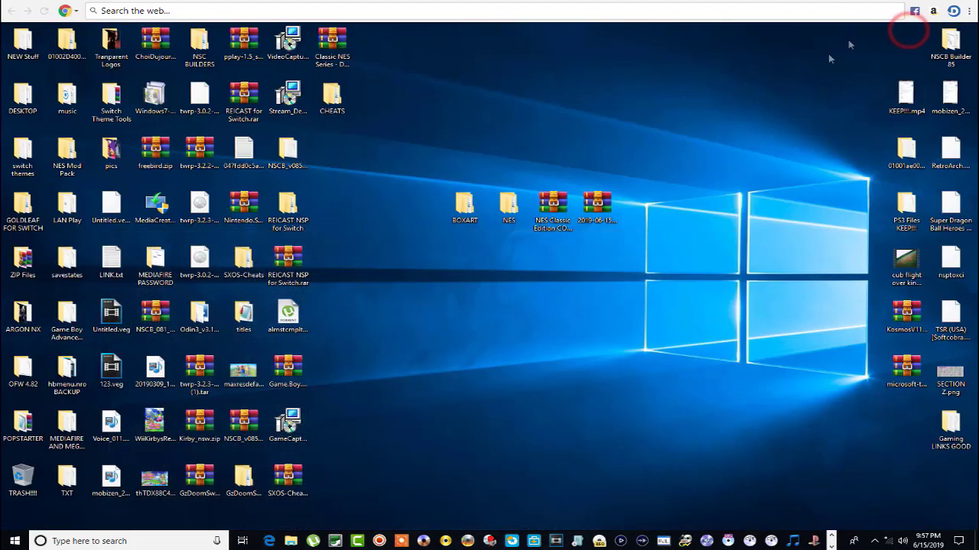
# Step: Extract the 2019-06-15_RetroArch archive into its own folder and place that folder above the archive on the desktop
pyautogui.rightClick(594, 209)
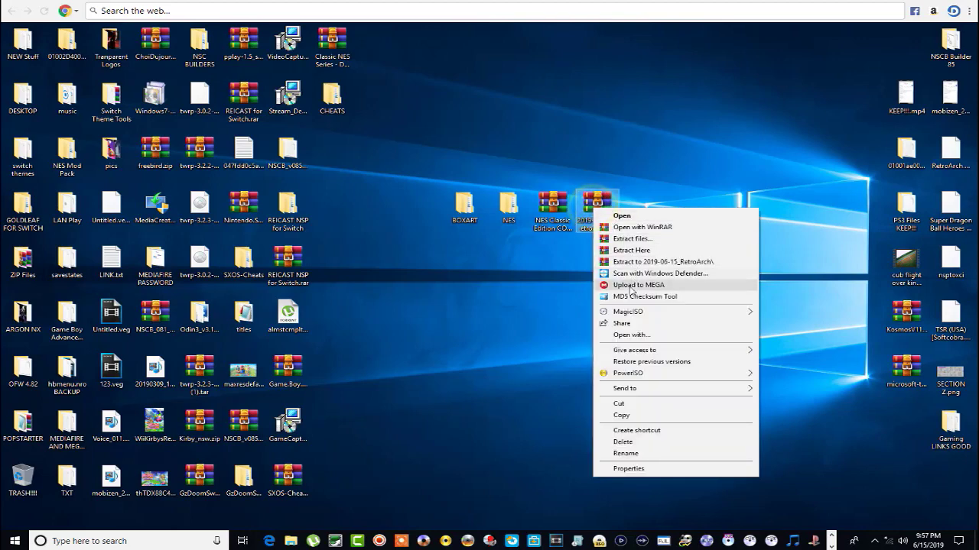
pyautogui.click(628, 261)
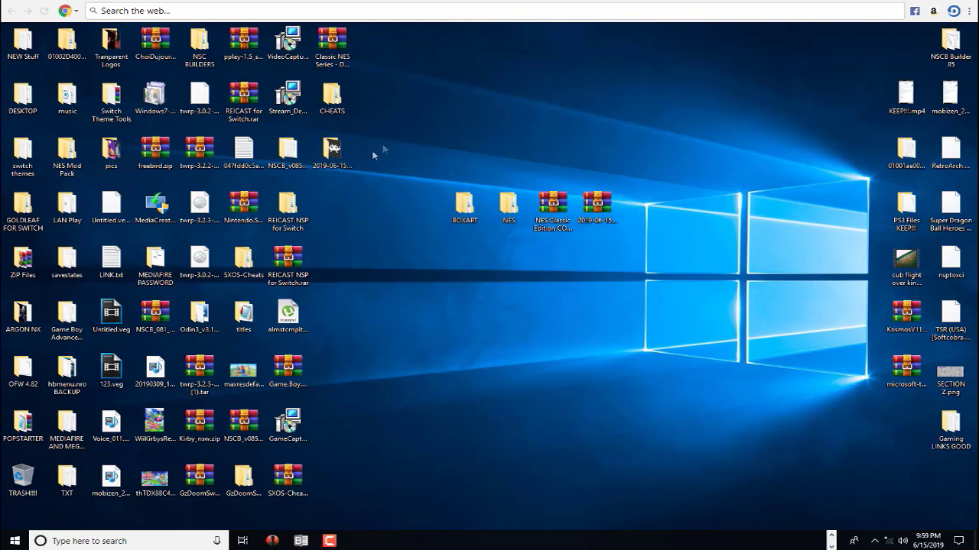
pyautogui.moveTo(331, 150); pyautogui.dragTo(596, 164)
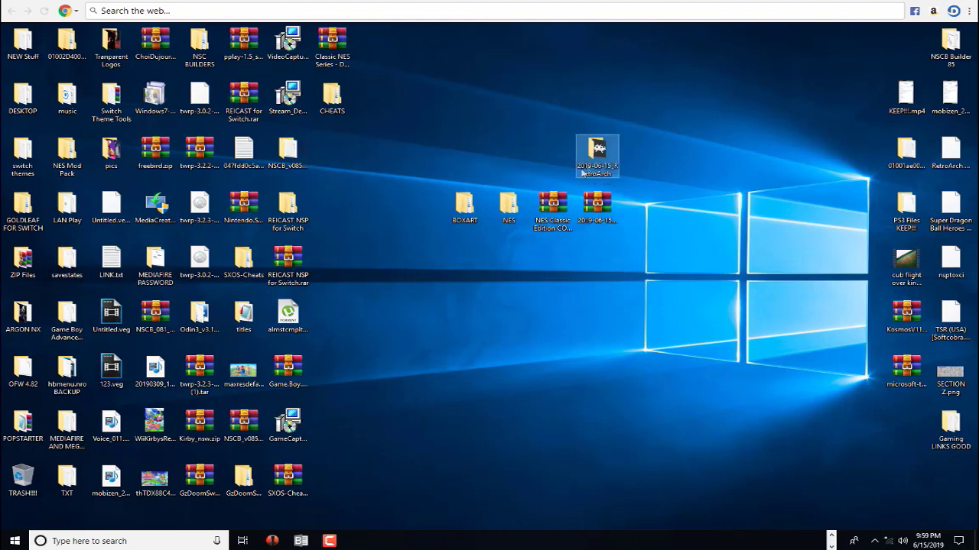
# Step: Extract NES Classic Edition COMPLETE.rar into its own folder and place that folder above the archive on the desktop
pyautogui.click(547, 217)
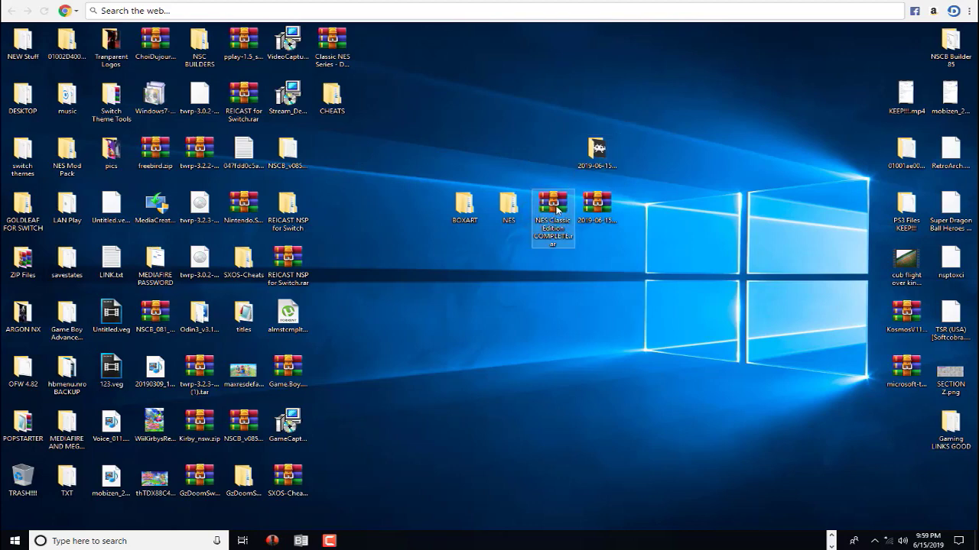
pyautogui.rightClick(557, 210)
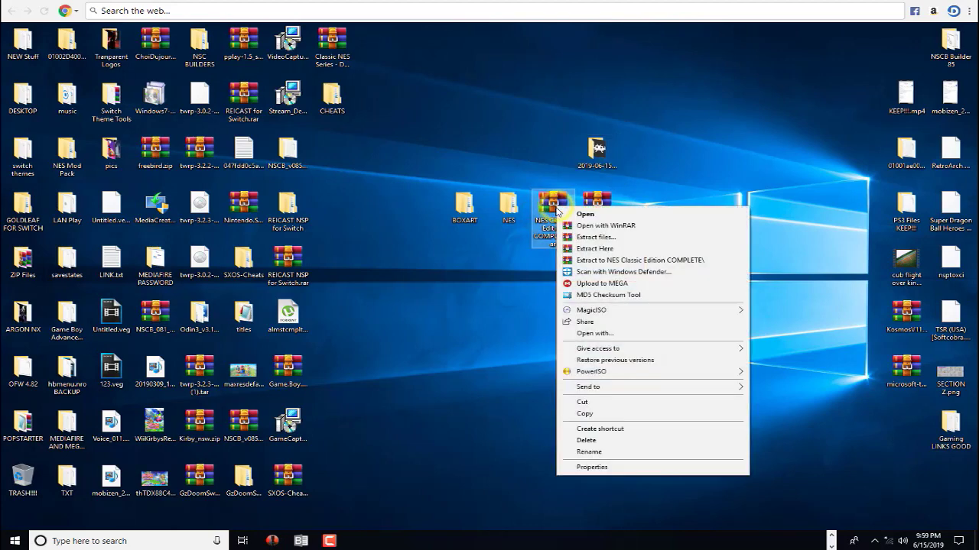
pyautogui.click(604, 262)
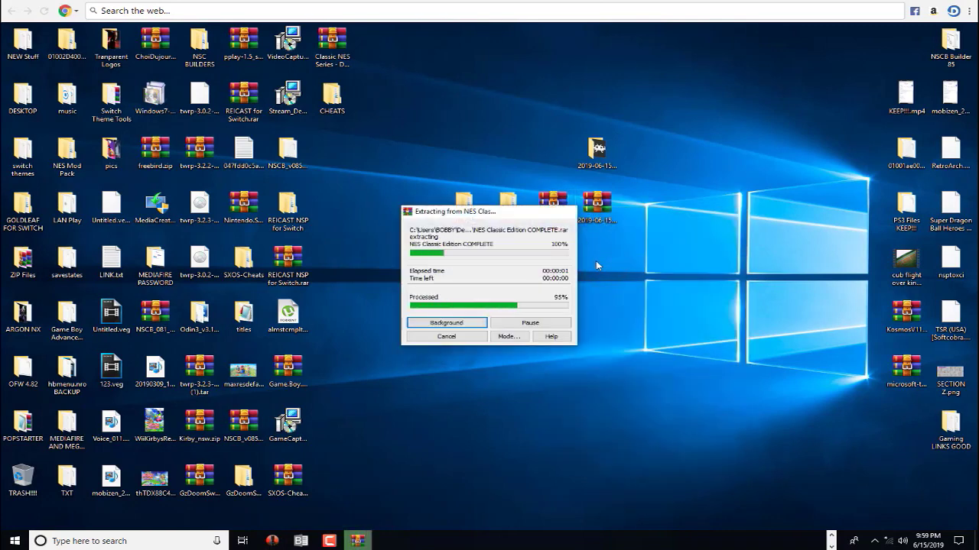
pyautogui.moveTo(335, 155); pyautogui.dragTo(562, 158)
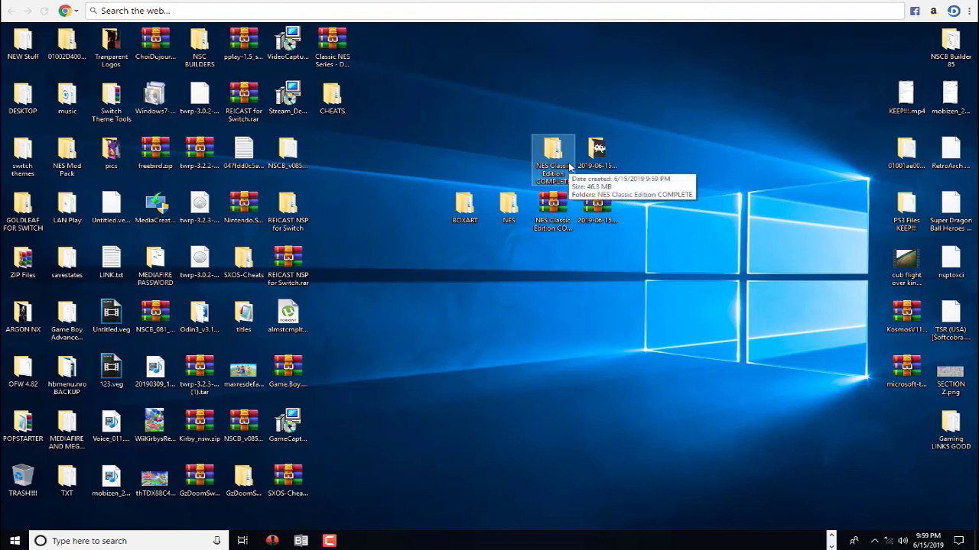
# Step: Open the extracted 2019-06-15_RetroArch folder and the TXNAND (N:) drive side by side in File Explorer
pyautogui.click(598, 154)
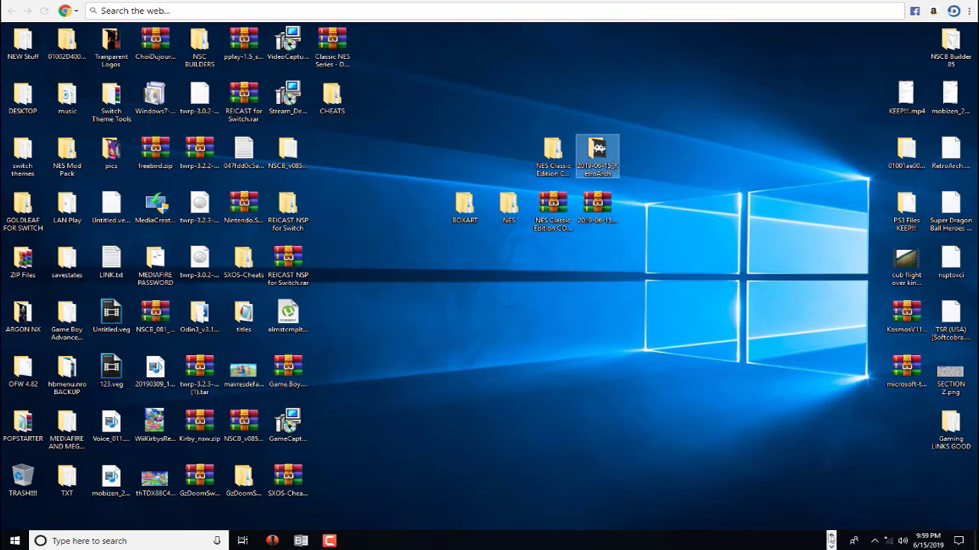
pyautogui.click(831, 535)
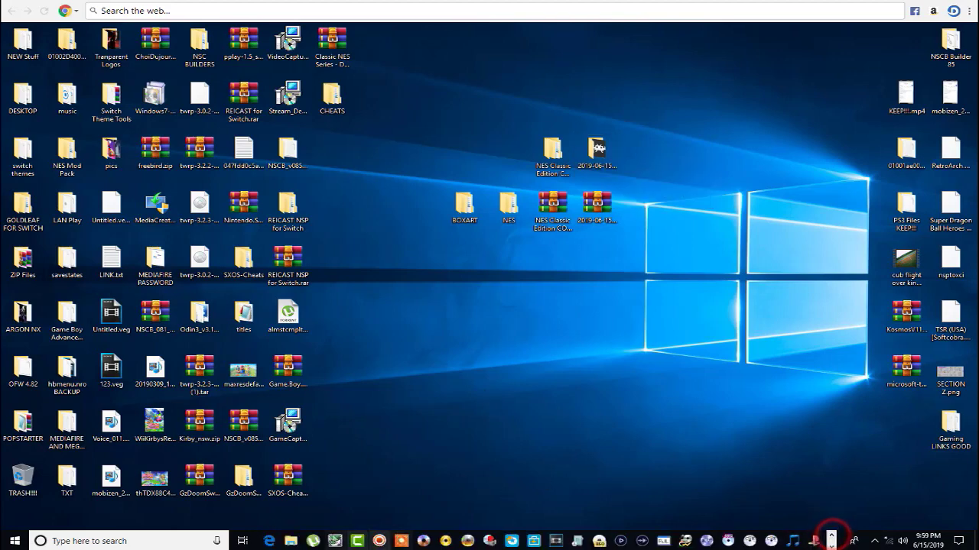
pyautogui.click(291, 540)
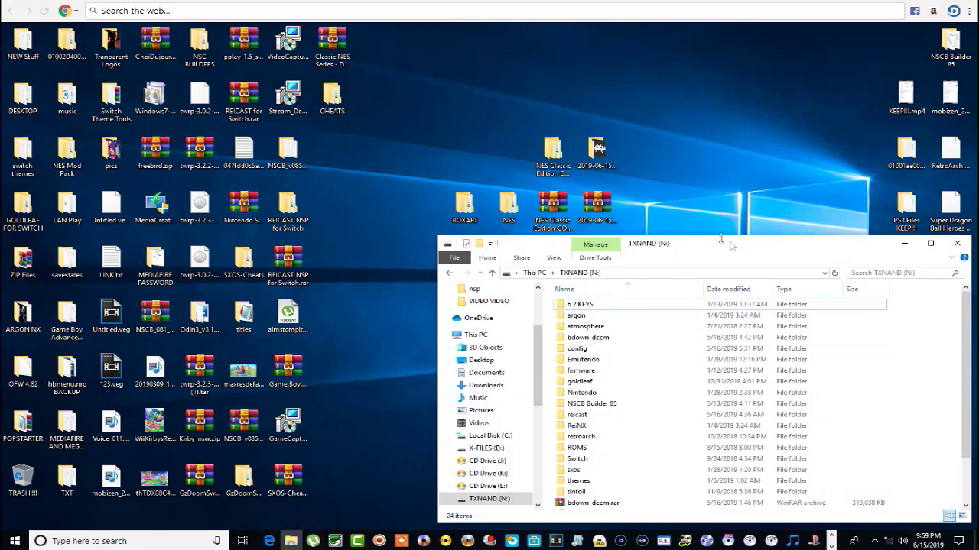
pyautogui.doubleClick(598, 153)
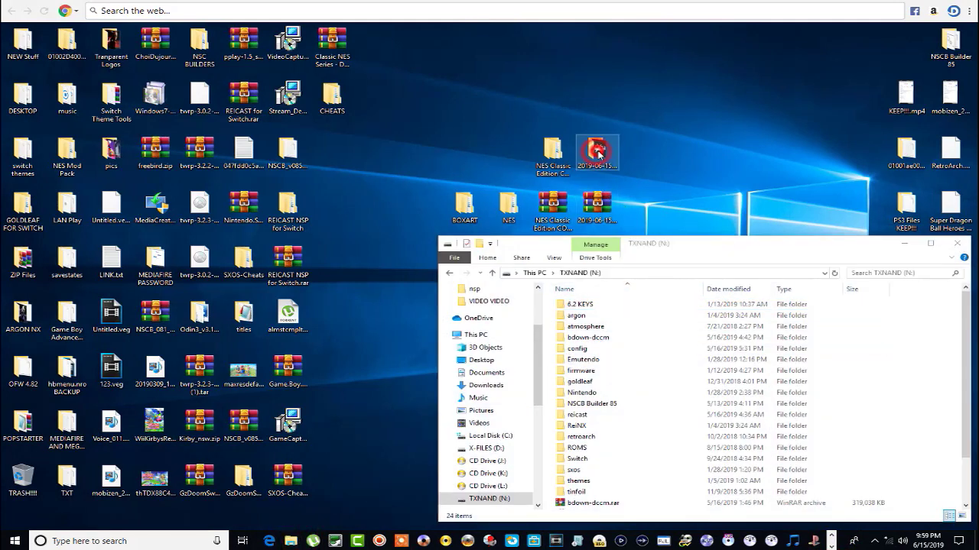
pyautogui.click(715, 249)
pyautogui.press('super+Right')
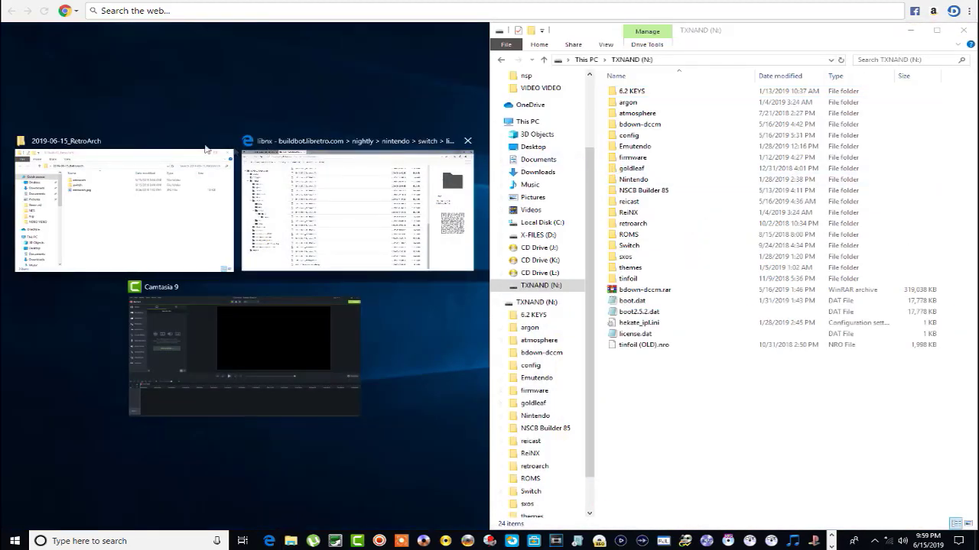
pyautogui.click(130, 189)
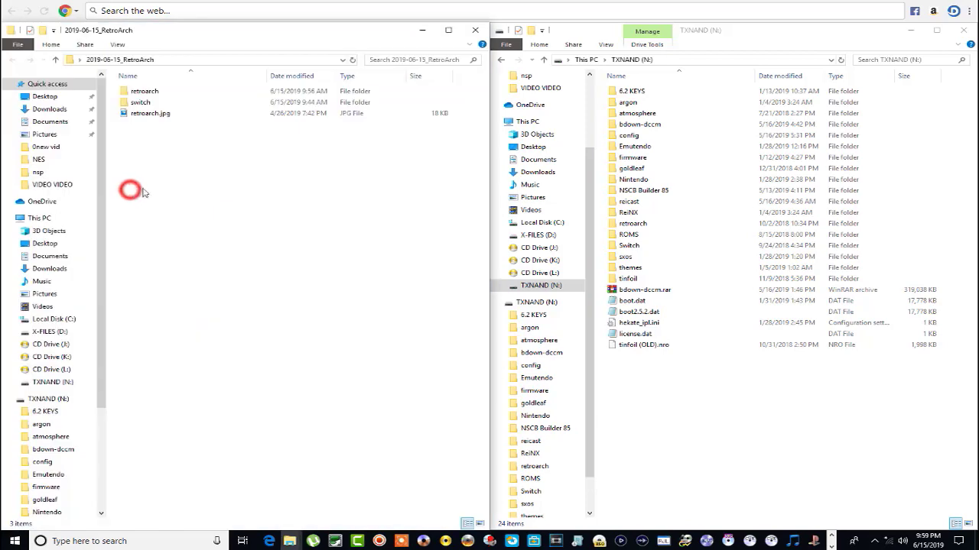
# Step: Try to copy retroarch_switch.nro from the extracted switch folder into the Switch folder on TXNAND (N:), and return to the 2019-06-15_RetroArch folder
pyautogui.click(145, 94)
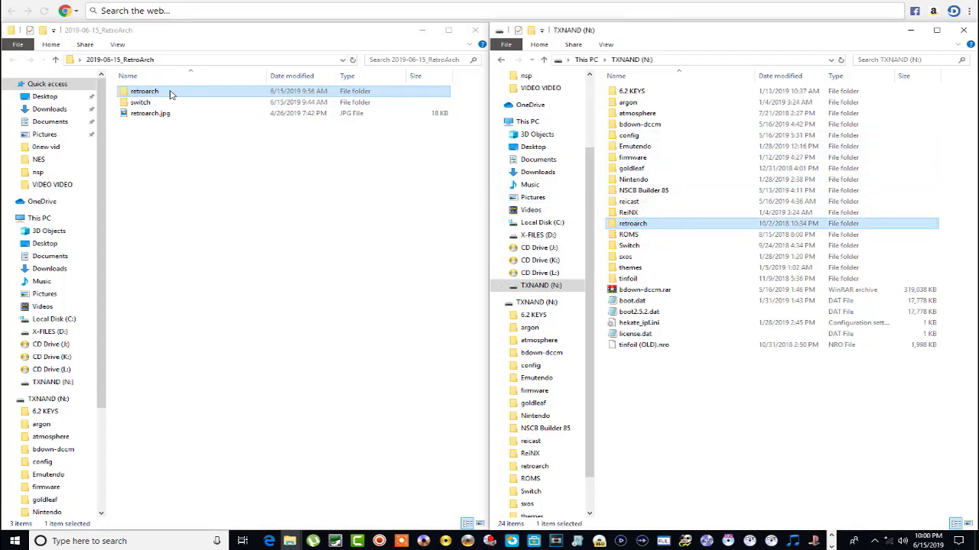
pyautogui.moveTo(171, 94)
pyautogui.mouseDown()
pyautogui.moveTo(550, 229)
pyautogui.moveTo(587, 378)
pyautogui.moveTo(636, 396)
pyautogui.moveTo(163, 97)
pyautogui.mouseUp()
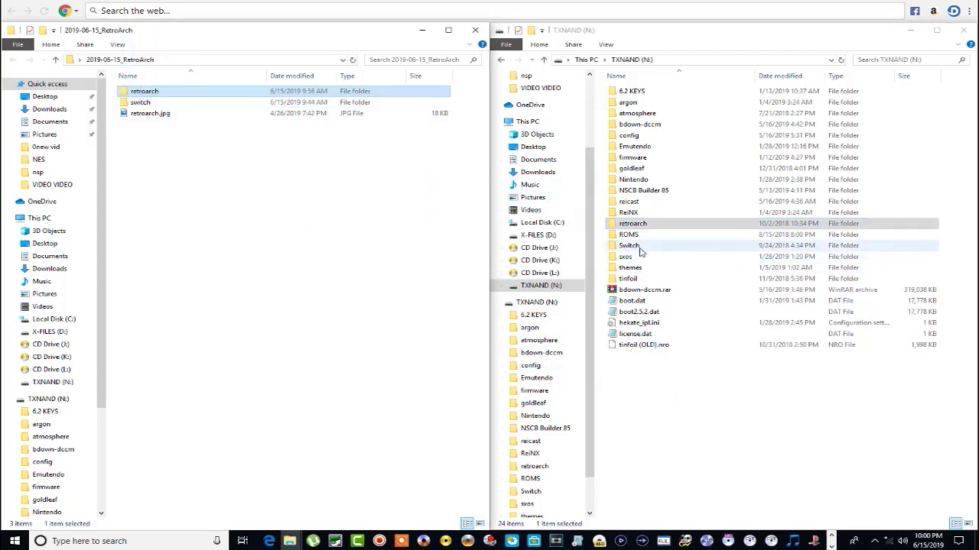
pyautogui.click(140, 103)
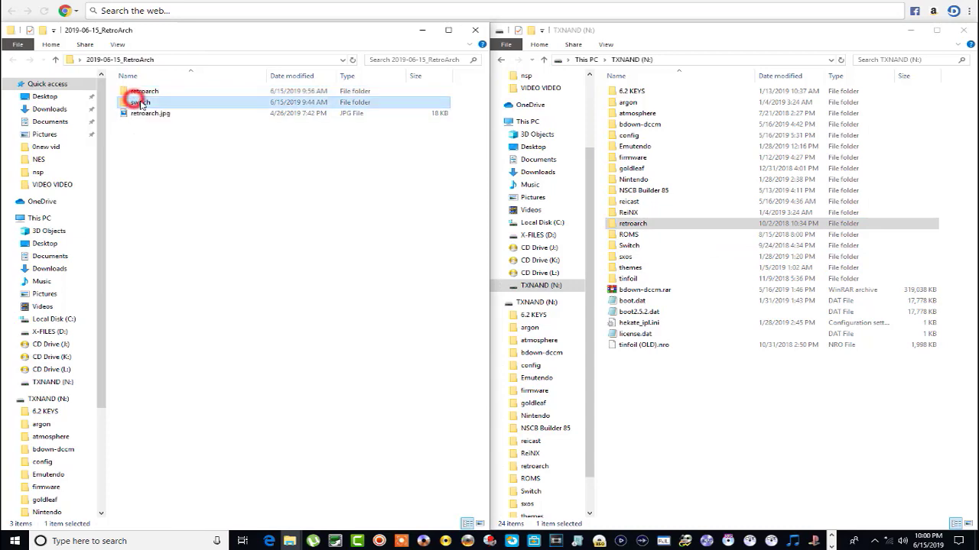
pyautogui.click(650, 246)
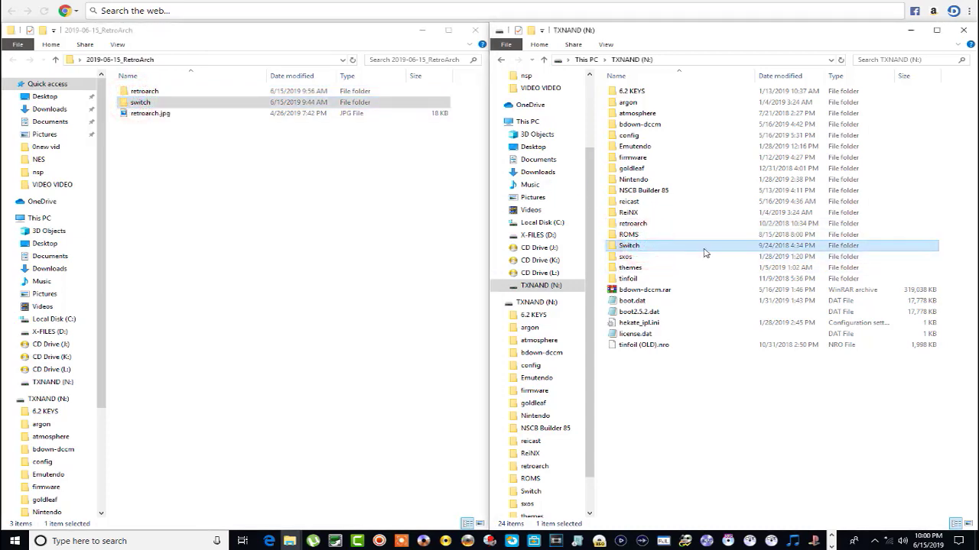
pyautogui.doubleClick(680, 252)
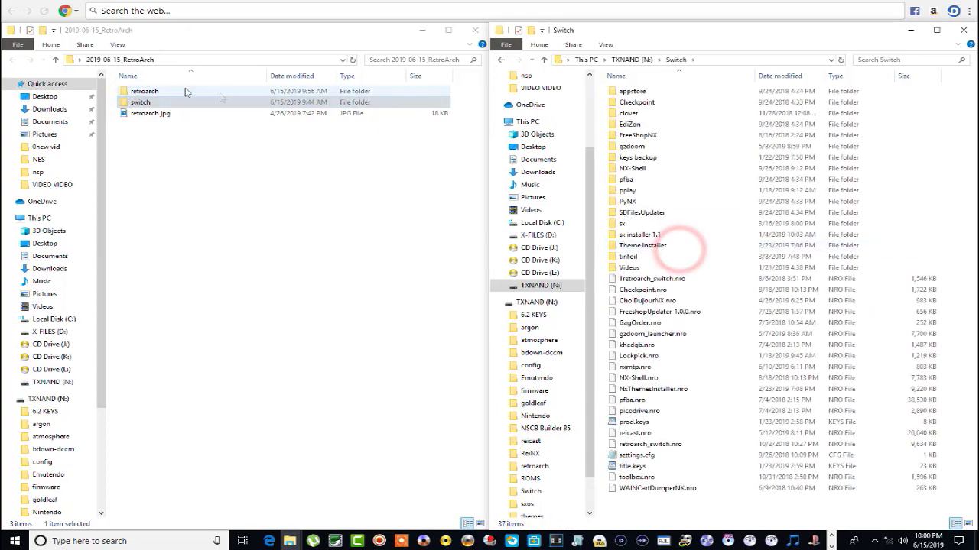
pyautogui.click(165, 106)
pyautogui.doubleClick(165, 105)
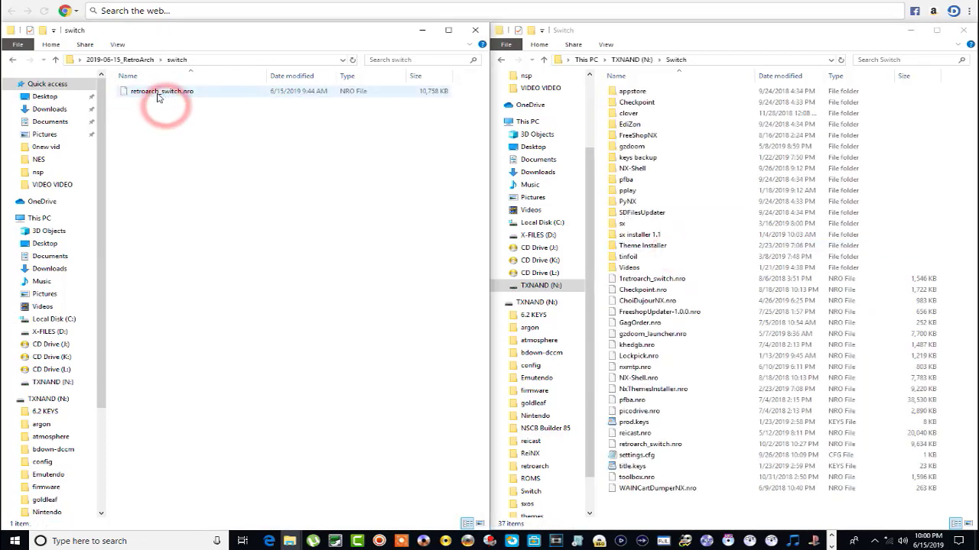
pyautogui.moveTo(166, 98); pyautogui.dragTo(602, 263)
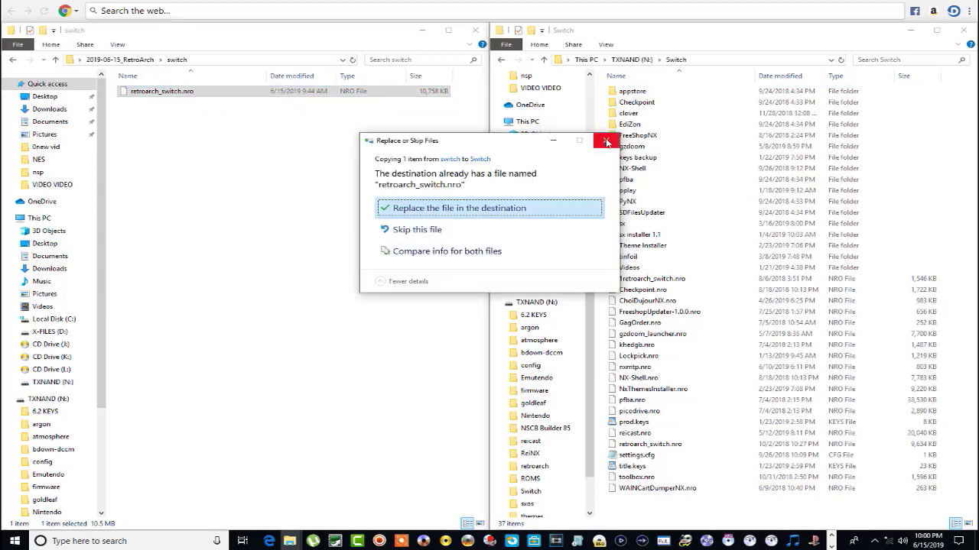
pyautogui.click(605, 141)
pyautogui.click(356, 144)
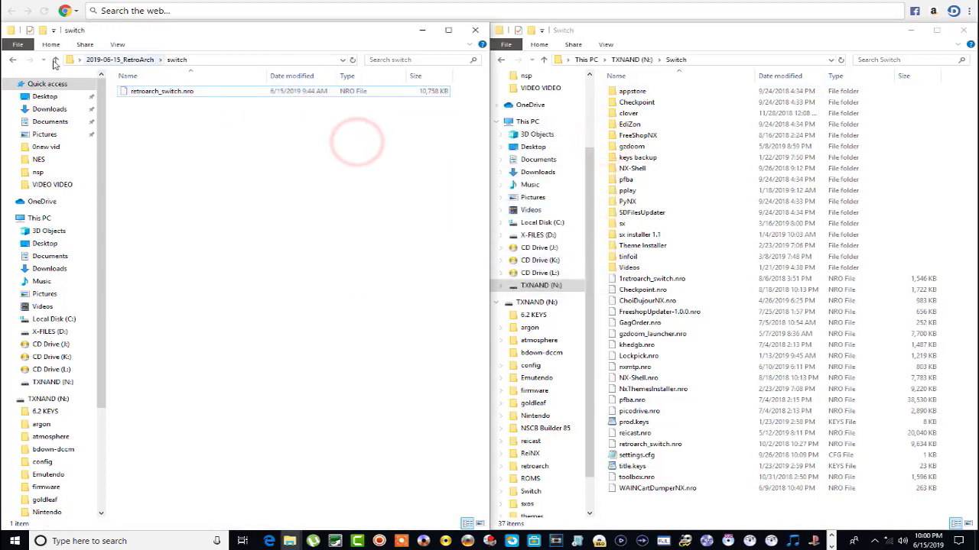
pyautogui.click(10, 59)
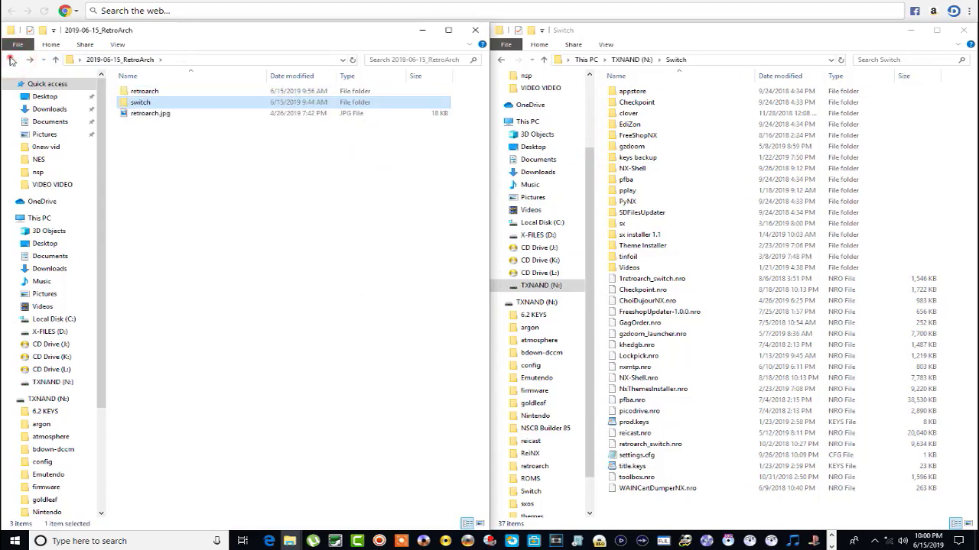
# Step: Close the 2019-06-15_RetroArch folder window and minimize the window showing the SD card's Switch folder
pyautogui.click(474, 30)
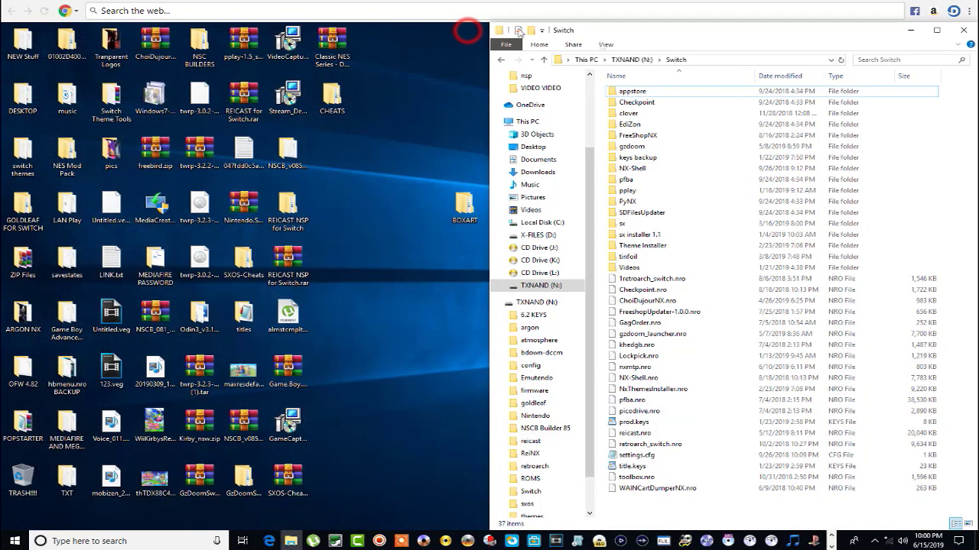
pyautogui.click(936, 30)
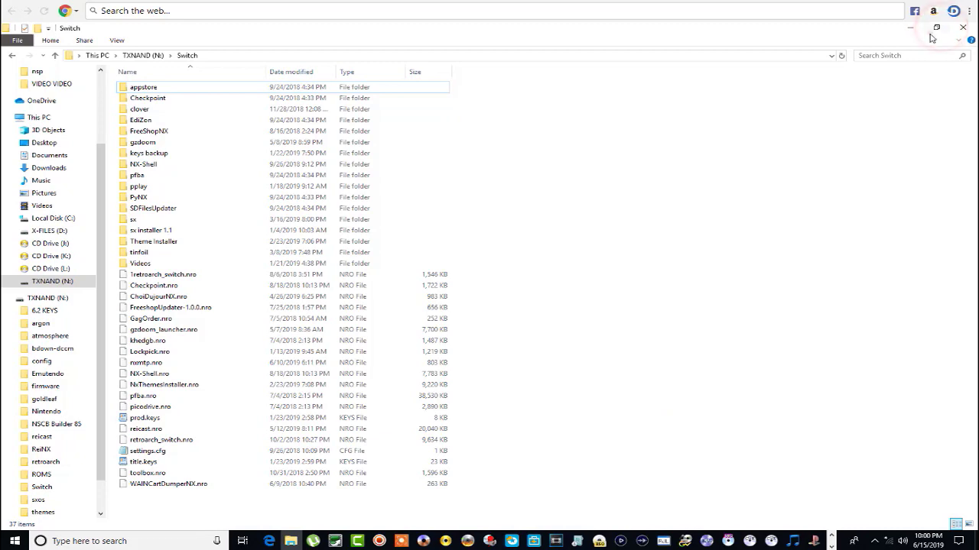
pyautogui.click(931, 33)
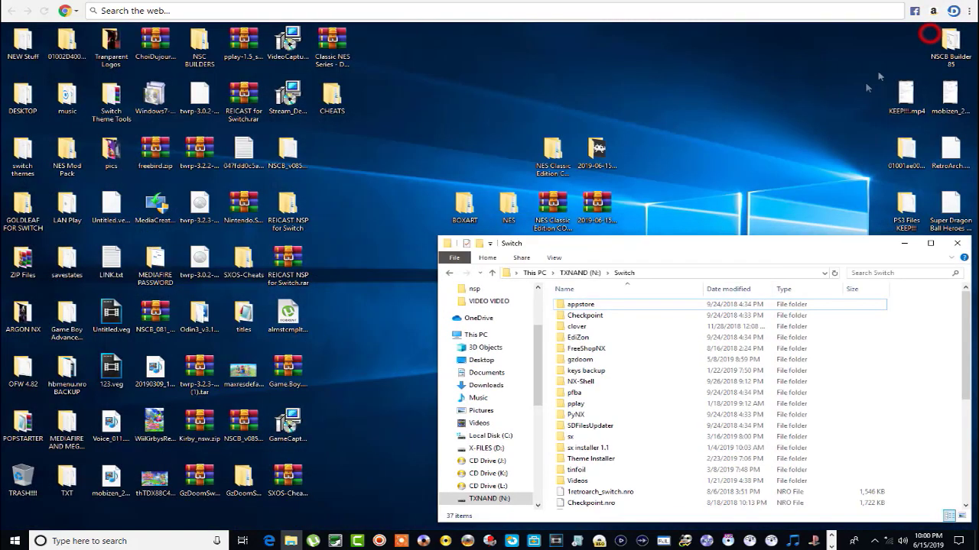
pyautogui.click(904, 248)
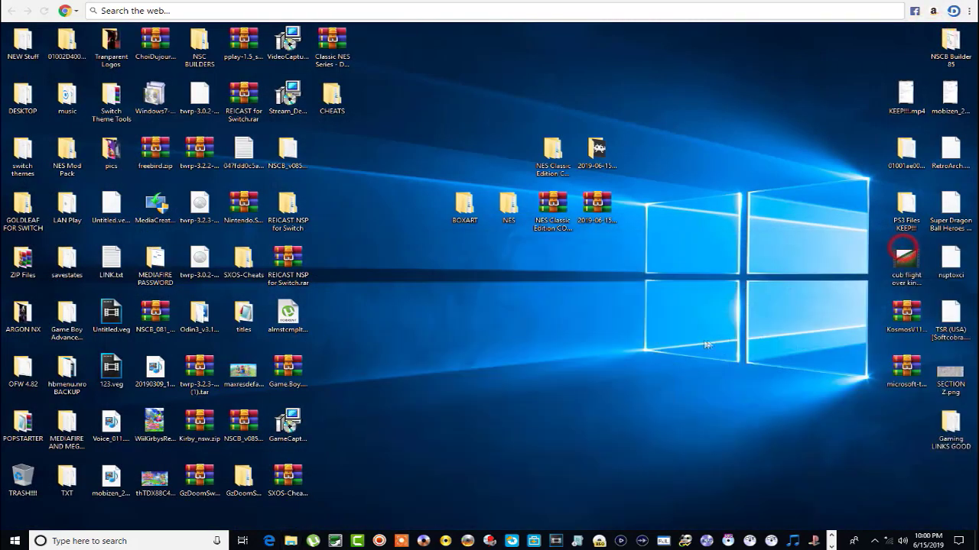
# Step: Open the extracted NES Classic Edition COMPLETE folder from the desktop and tile it side by side with the Switch folder window
pyautogui.doubleClick(554, 158)
pyautogui.click(294, 539)
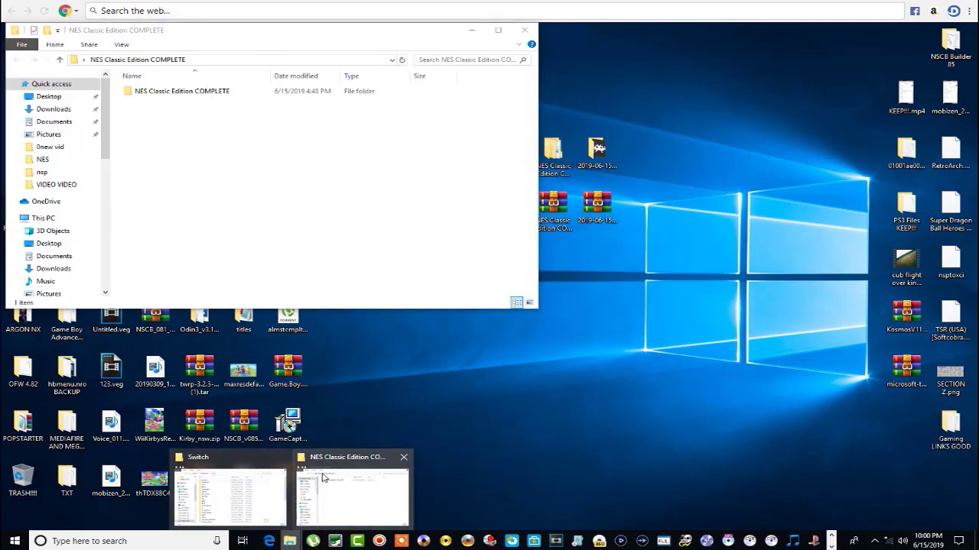
pyautogui.click(219, 459)
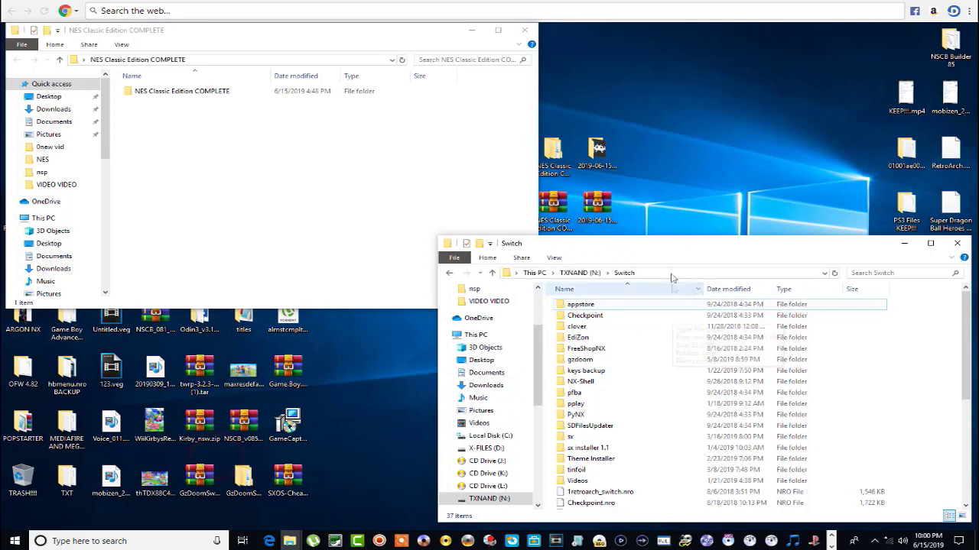
pyautogui.click(675, 251)
pyautogui.press('super+Right')
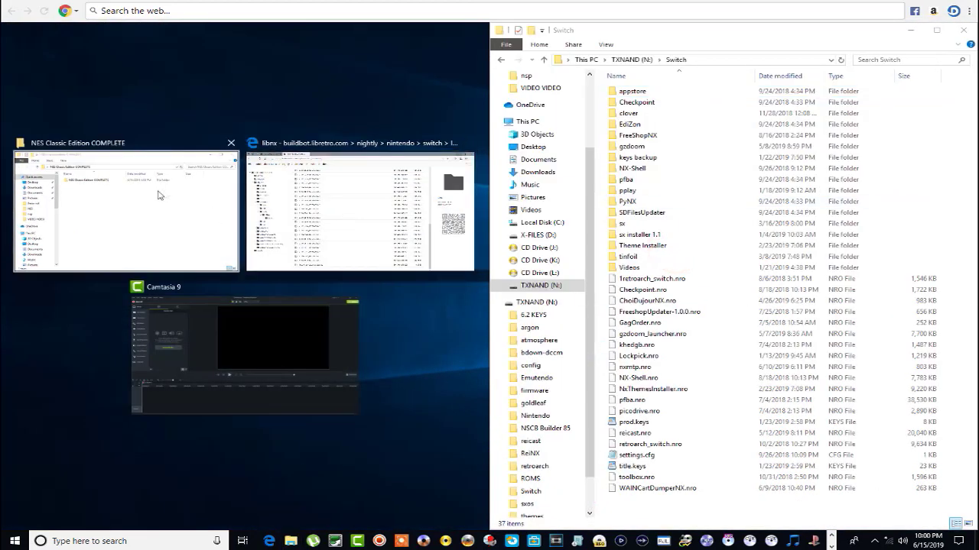
pyautogui.click(158, 195)
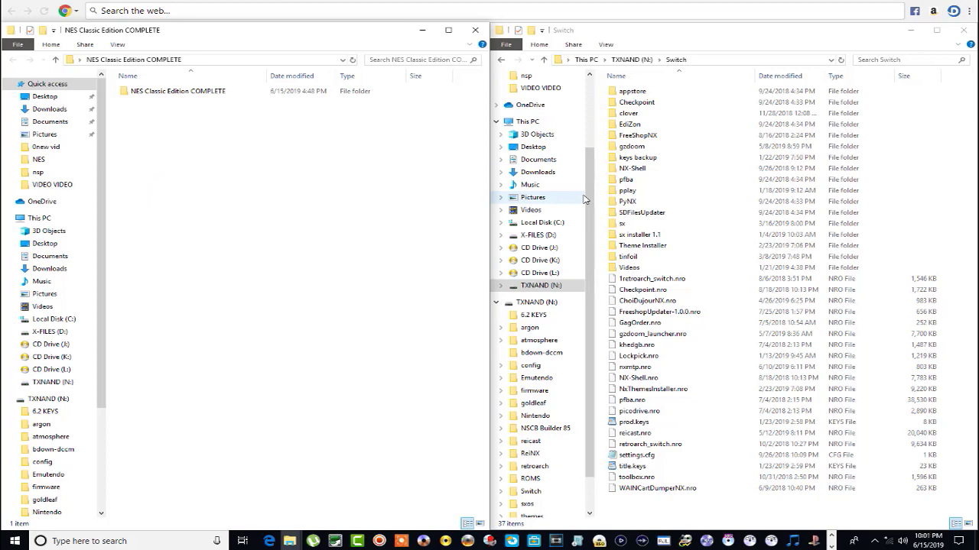
# Step: Open the Nes Classic Edition folder inside the nested NES Classic Edition COMPLETE folder and select Nes Classic Edition.nsp
pyautogui.doubleClick(200, 91)
pyautogui.click(199, 94)
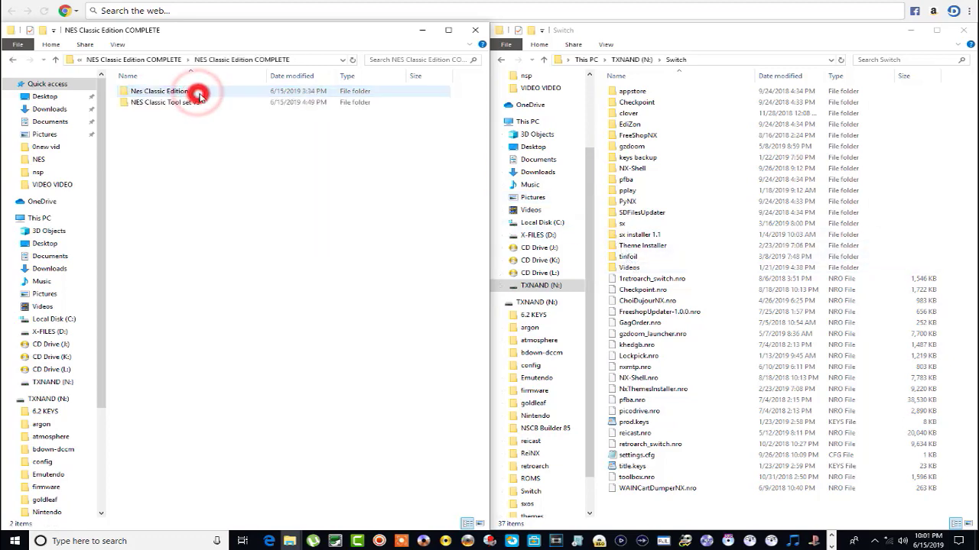
pyautogui.click(184, 92)
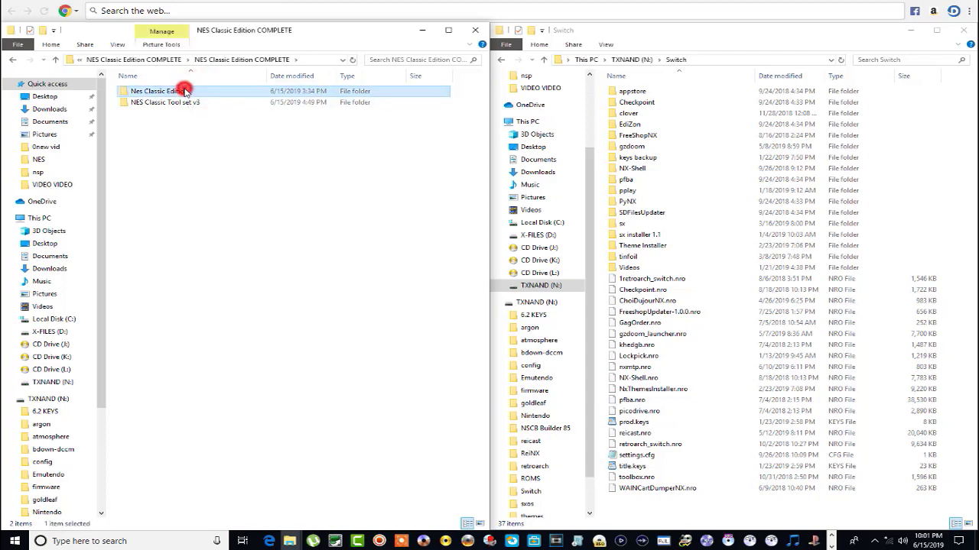
pyautogui.doubleClick(184, 92)
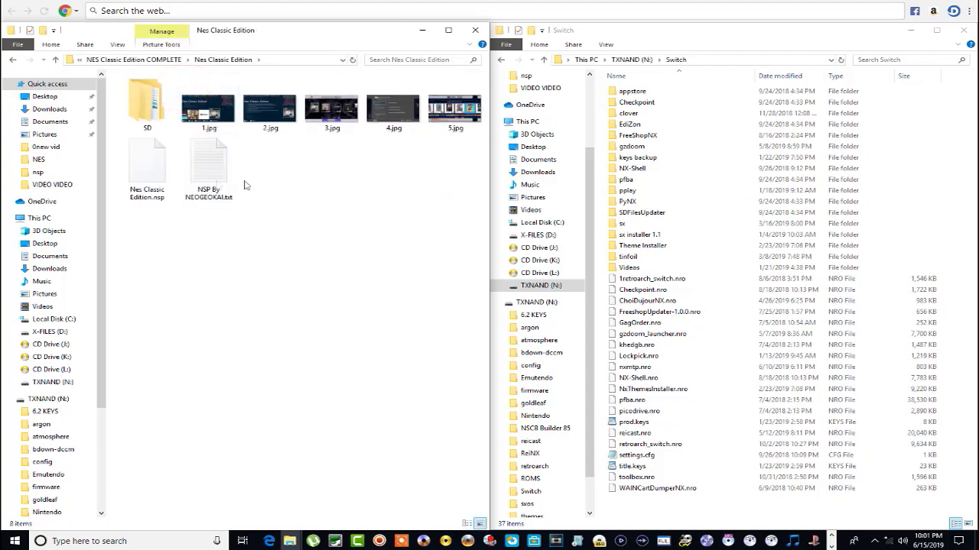
pyautogui.click(149, 168)
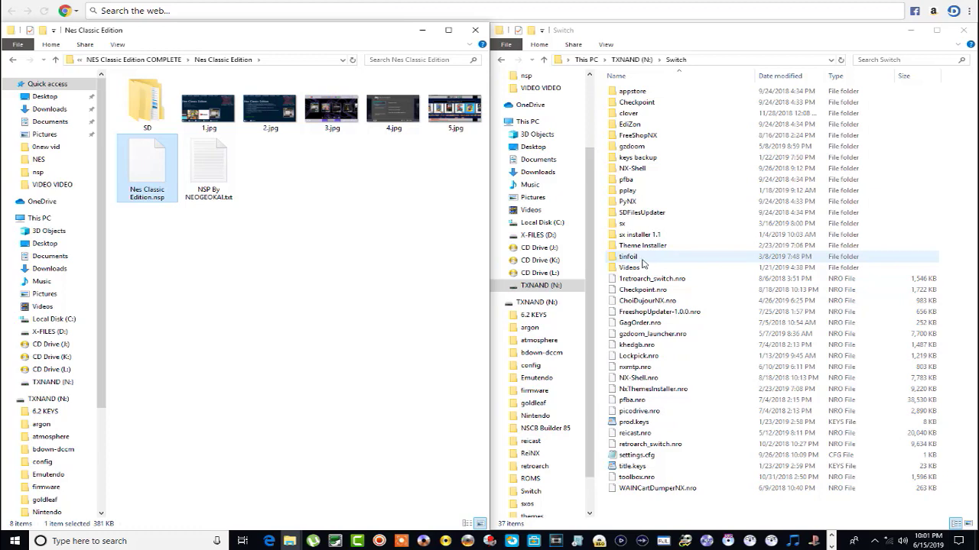
# Step: Check the contents of the tinfoil folder inside Switch, and return to the root of TXNAND (N:)
pyautogui.doubleClick(641, 260)
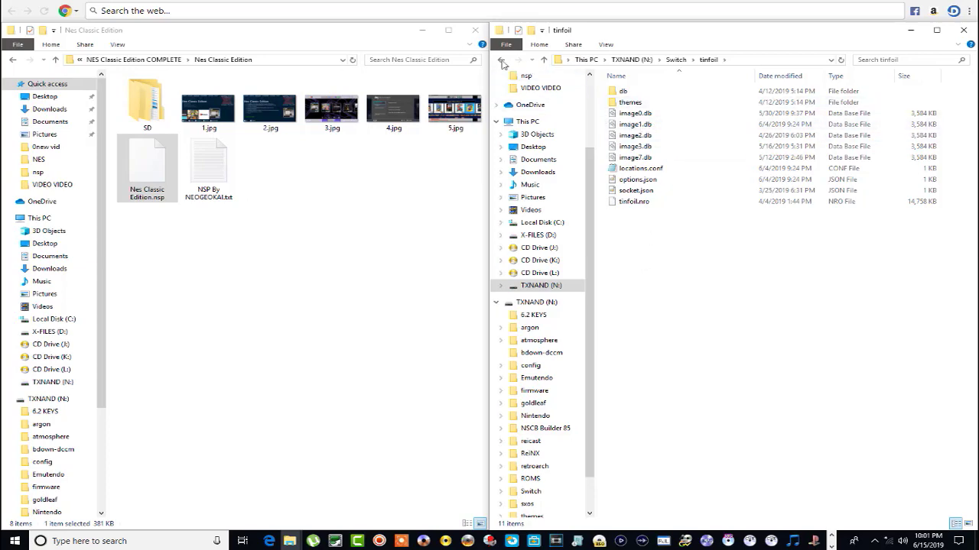
pyautogui.click(501, 61)
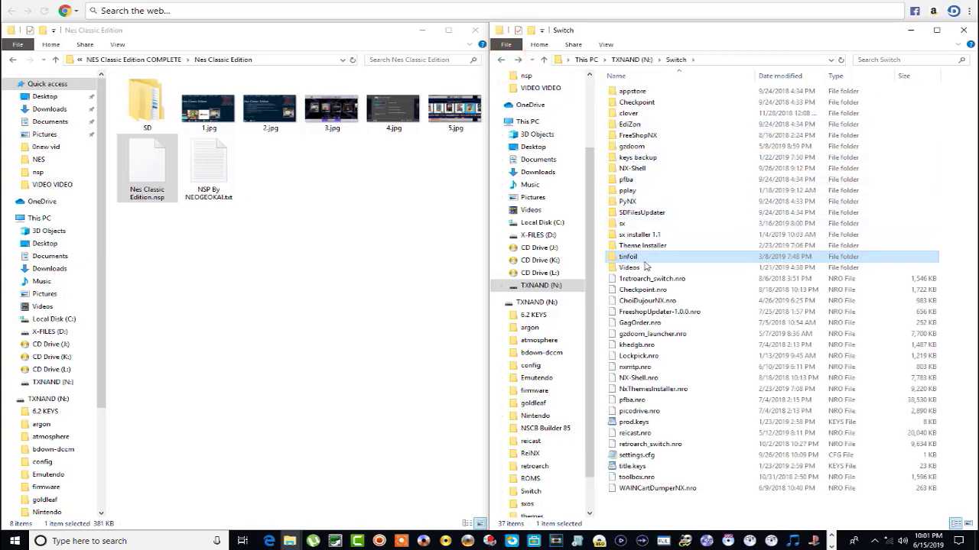
pyautogui.doubleClick(645, 258)
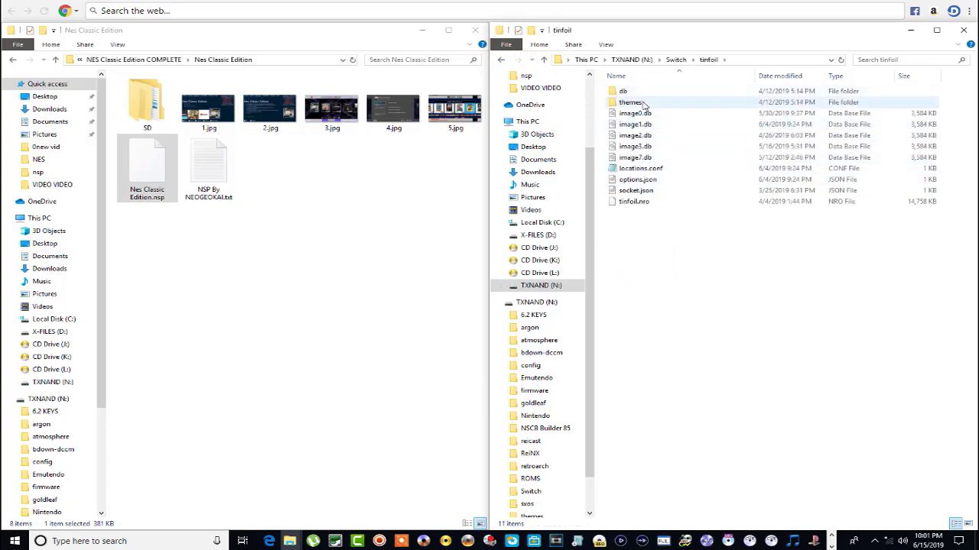
pyautogui.click(501, 60)
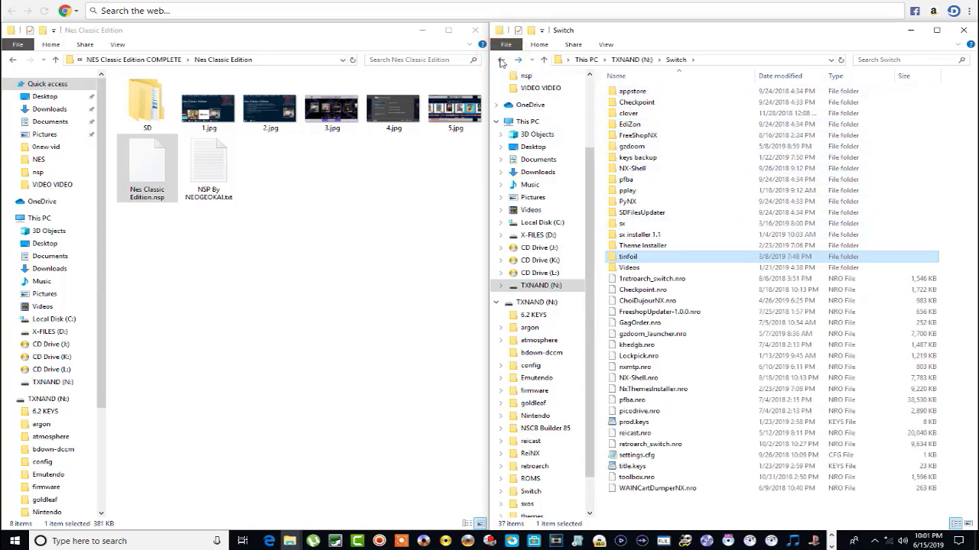
pyautogui.click(502, 61)
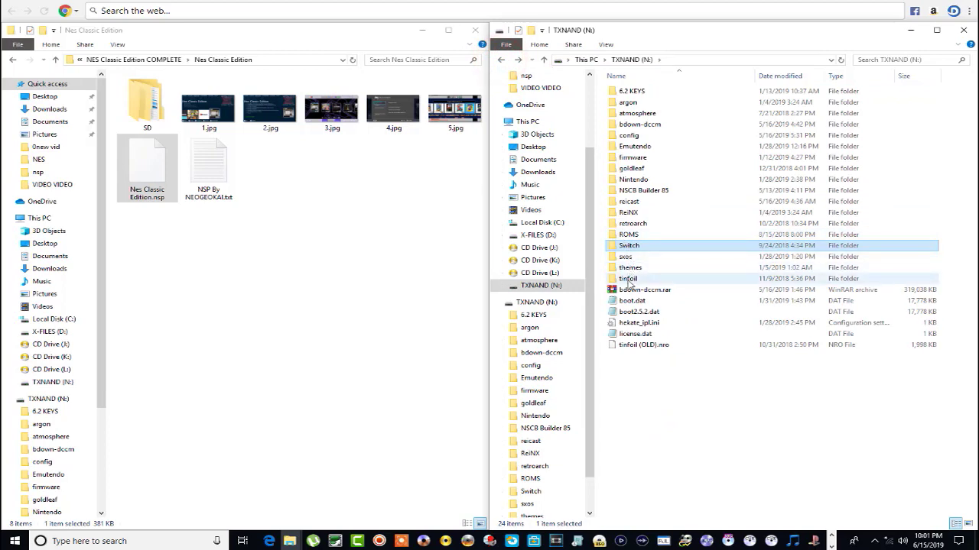
# Step: Copy Nes Classic Edition.nsp into the nsp folder of the root tinfoil folder on TXNAND (N:), replacing the existing file
pyautogui.click(629, 280)
pyautogui.doubleClick(637, 280)
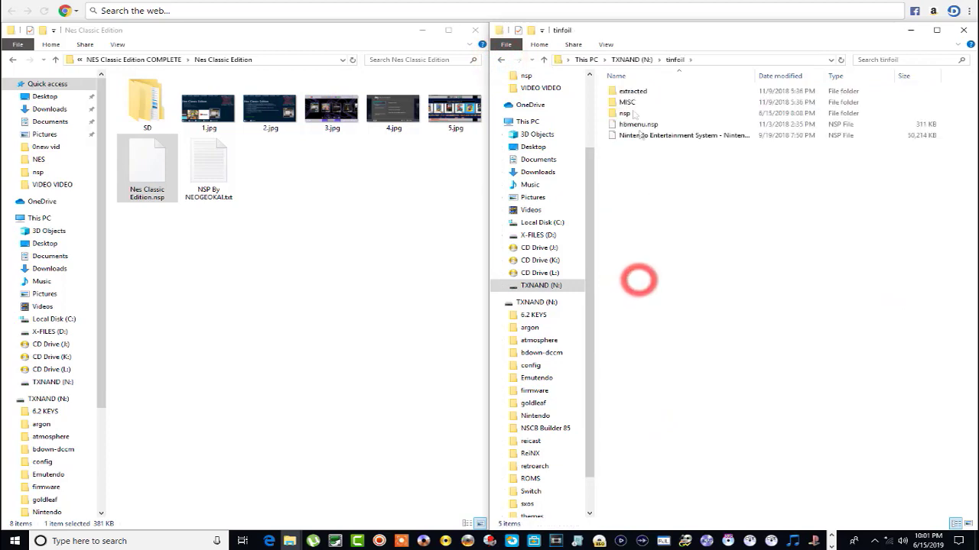
pyautogui.doubleClick(637, 115)
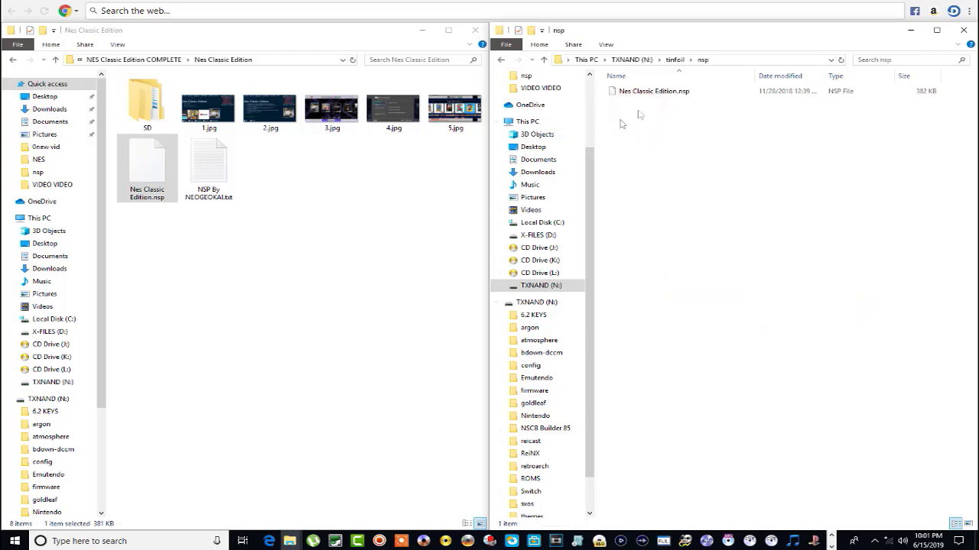
pyautogui.moveTo(155, 164); pyautogui.dragTo(740, 179)
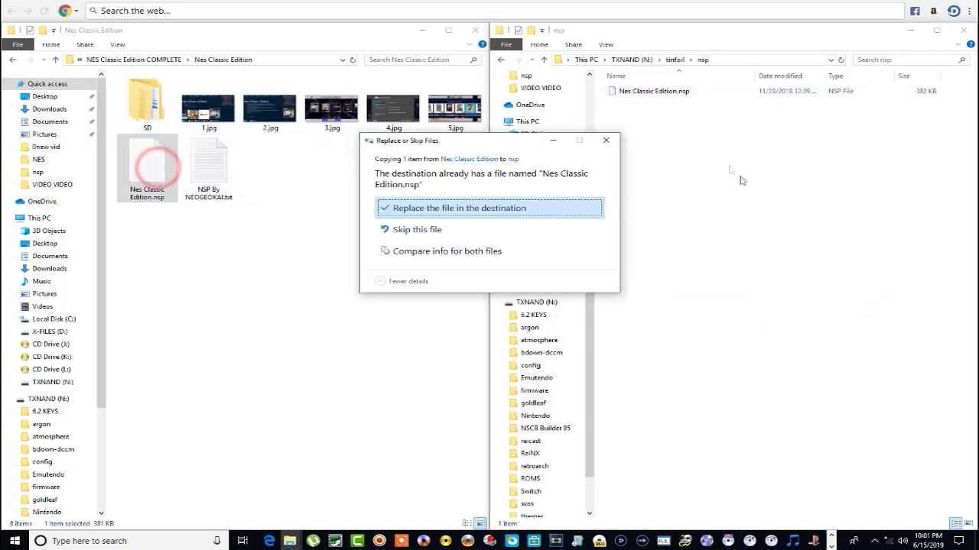
pyautogui.click(455, 209)
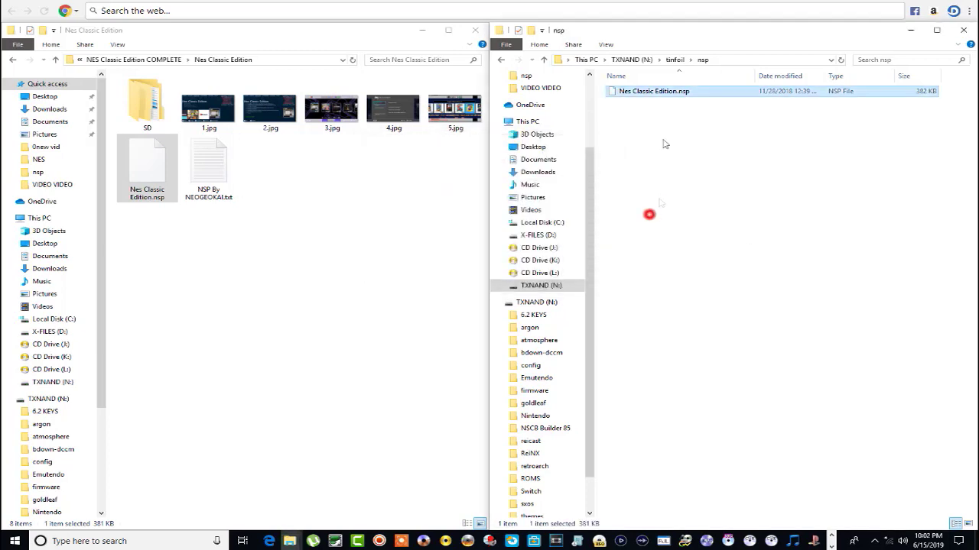
pyautogui.click(649, 214)
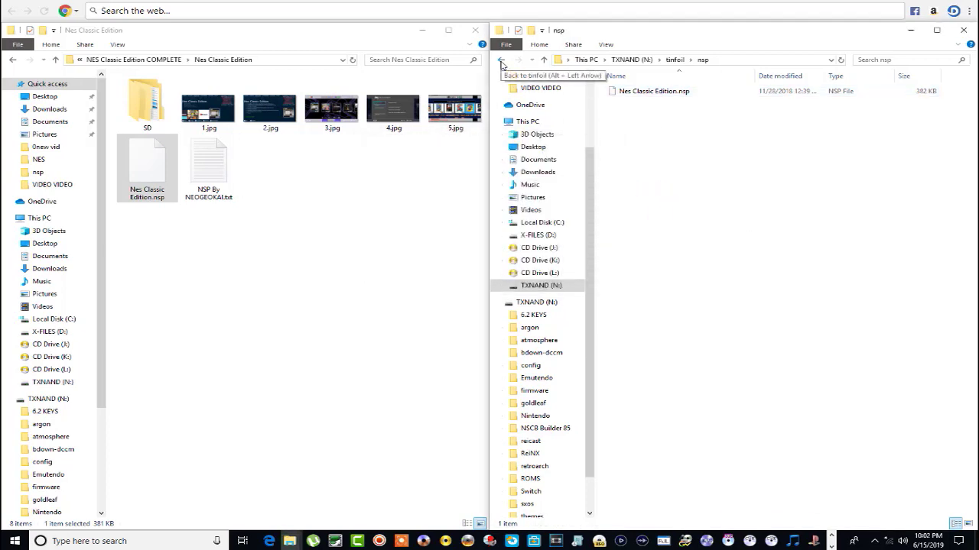
# Step: Return from the nsp folder to the root of the TXNAND (N:) drive
pyautogui.click(501, 61)
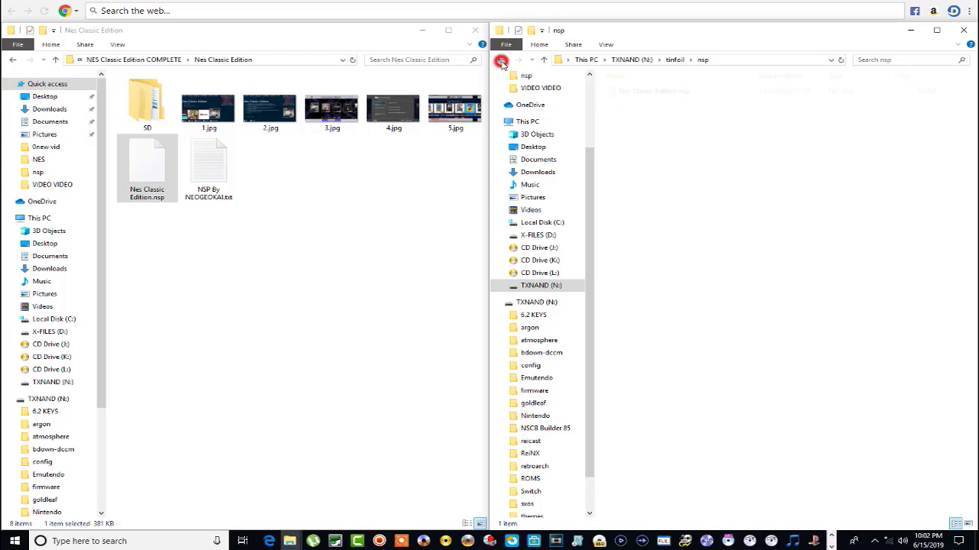
pyautogui.click(500, 61)
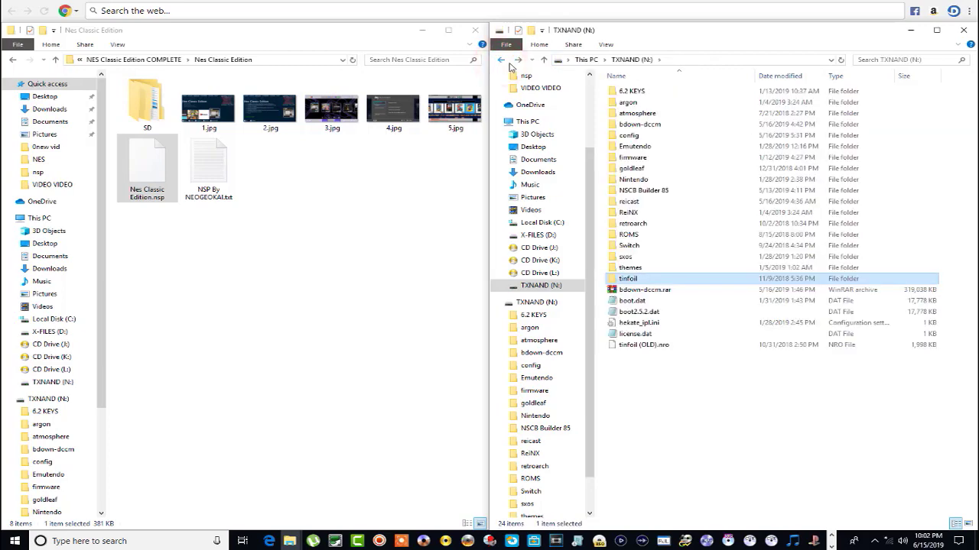
pyautogui.click(500, 62)
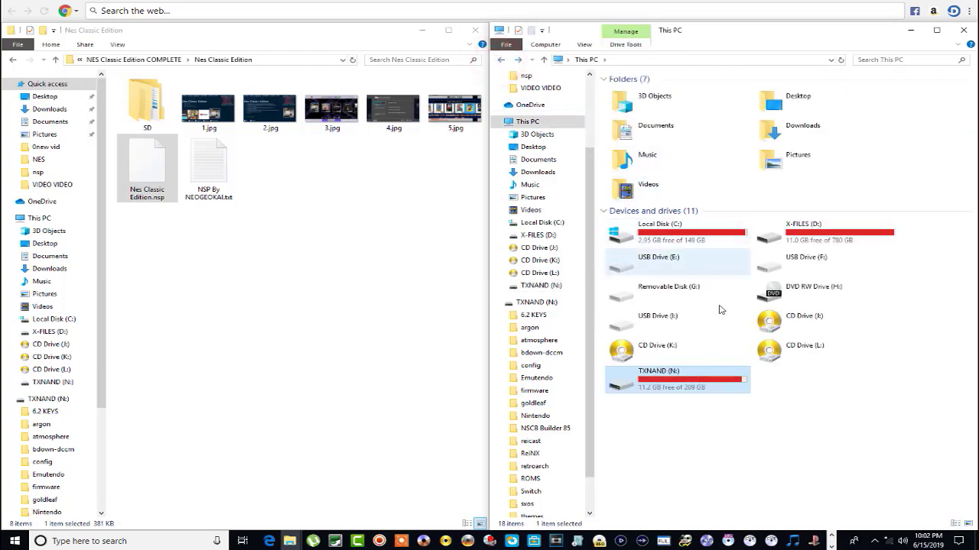
pyautogui.doubleClick(703, 372)
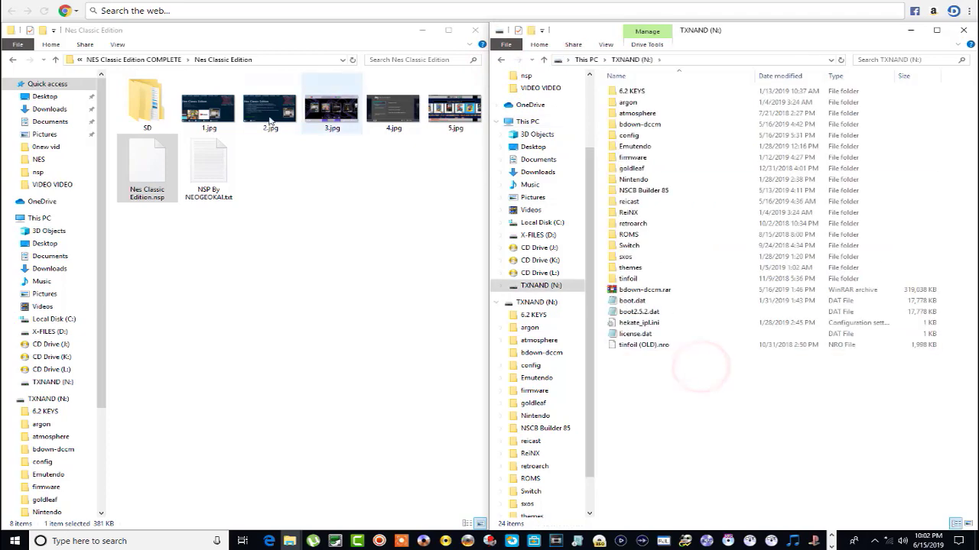
# Step: Open the switch folder inside the NES pack's SD folder and the Switch folder on TXNAND (N:)
pyautogui.click(156, 108)
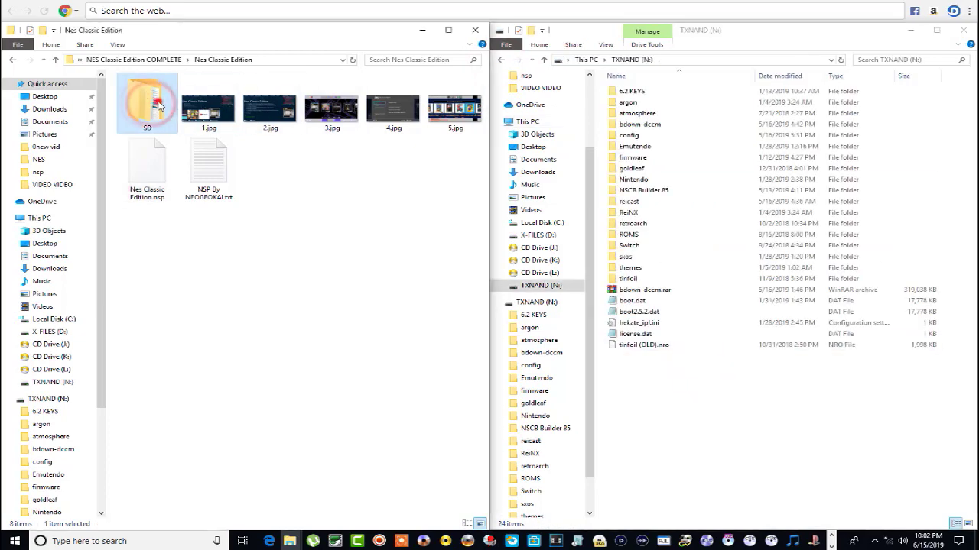
pyautogui.doubleClick(155, 107)
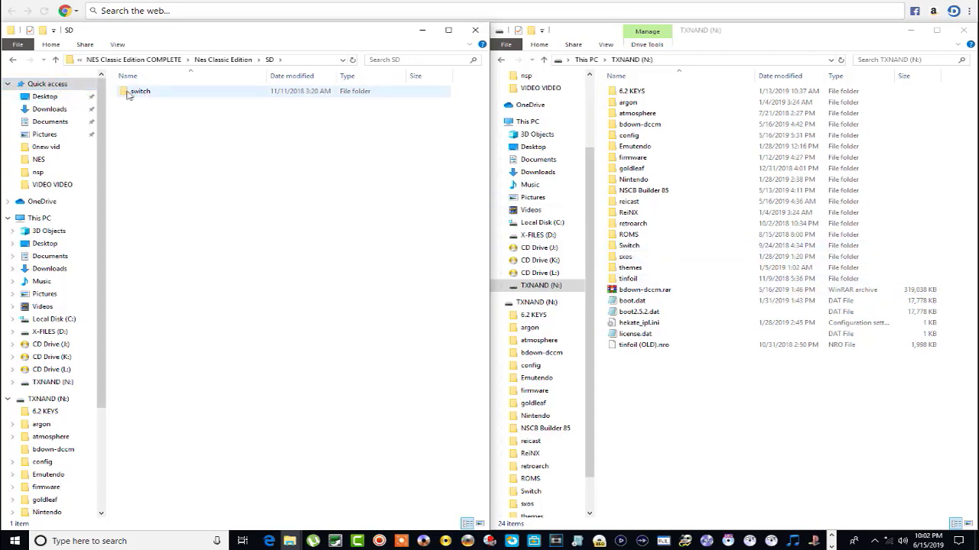
pyautogui.doubleClick(649, 248)
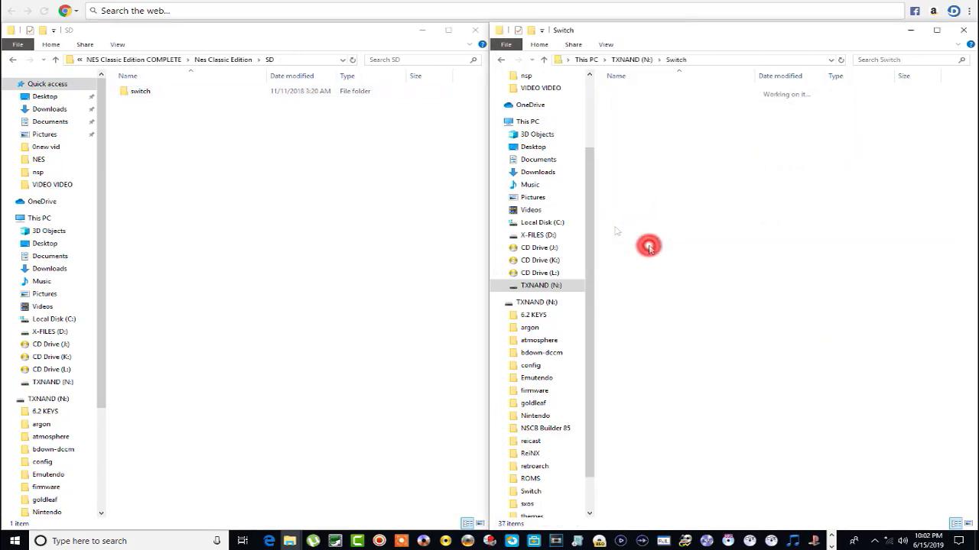
pyautogui.click(145, 91)
pyautogui.doubleClick(145, 91)
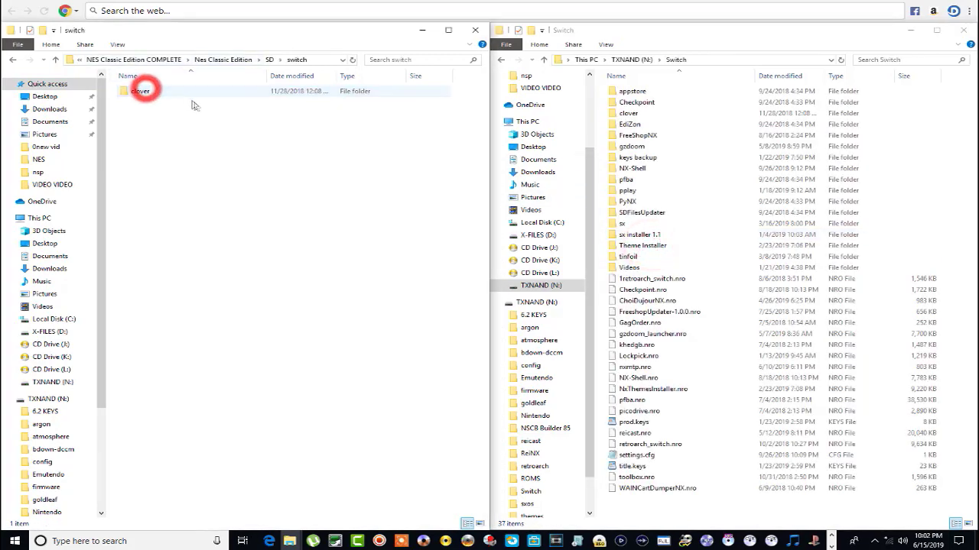
# Step: Copy the clover folder from the pack's switch folder into Switch on TXNAND (N:), replacing the files in the destination
pyautogui.rightClick(179, 92)
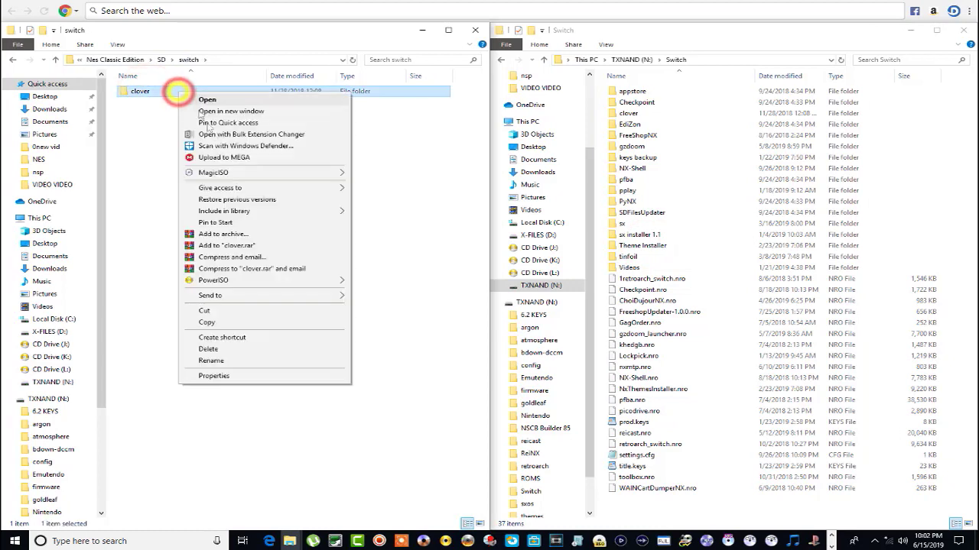
pyautogui.click(236, 322)
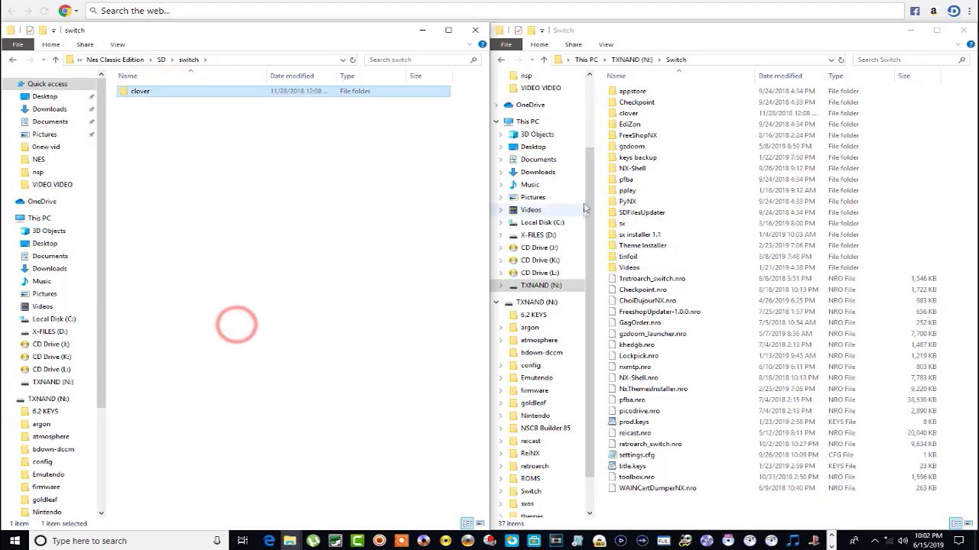
pyautogui.click(615, 115)
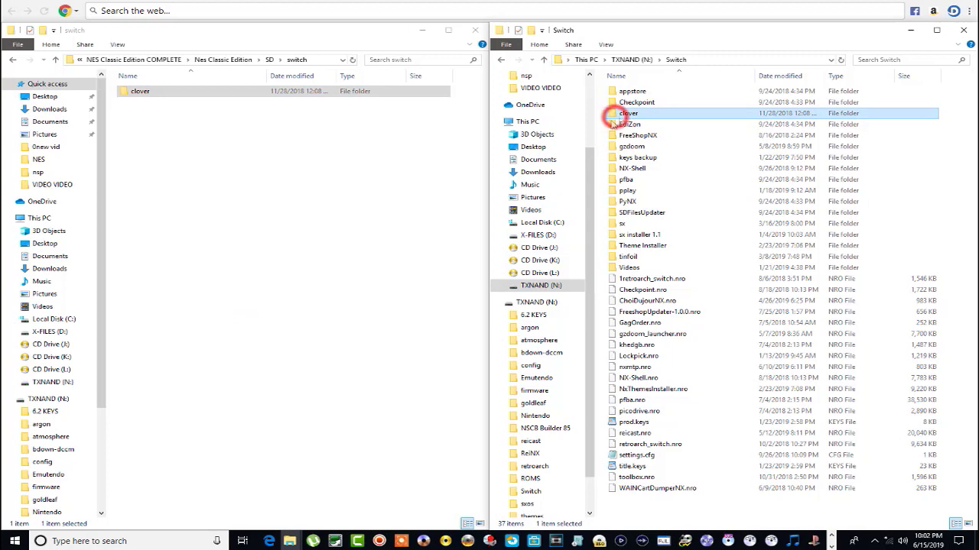
pyautogui.rightClick(600, 136)
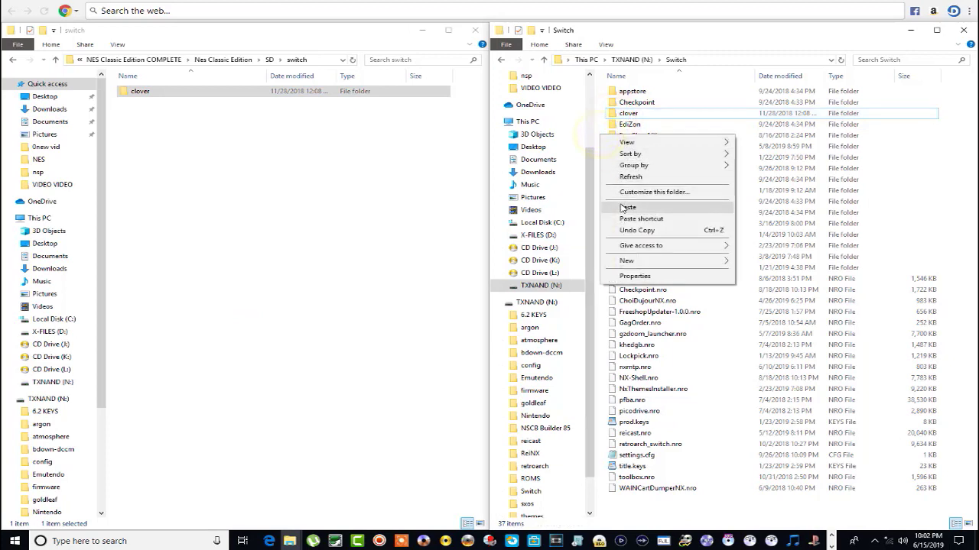
pyautogui.click(621, 204)
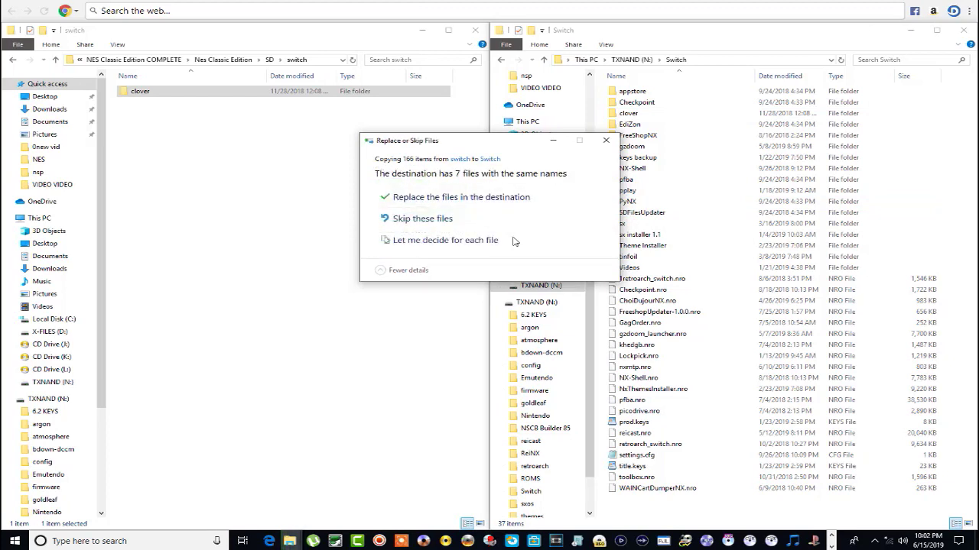
pyautogui.click(421, 199)
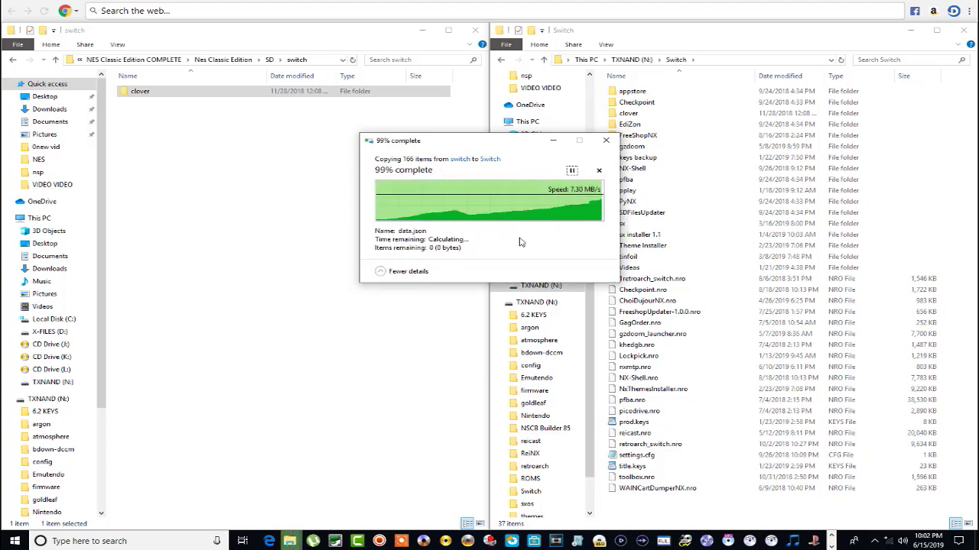
# Step: Open the user folder inside clover on TXNAND (N:) and close the window showing the pack's source folder
pyautogui.doubleClick(634, 117)
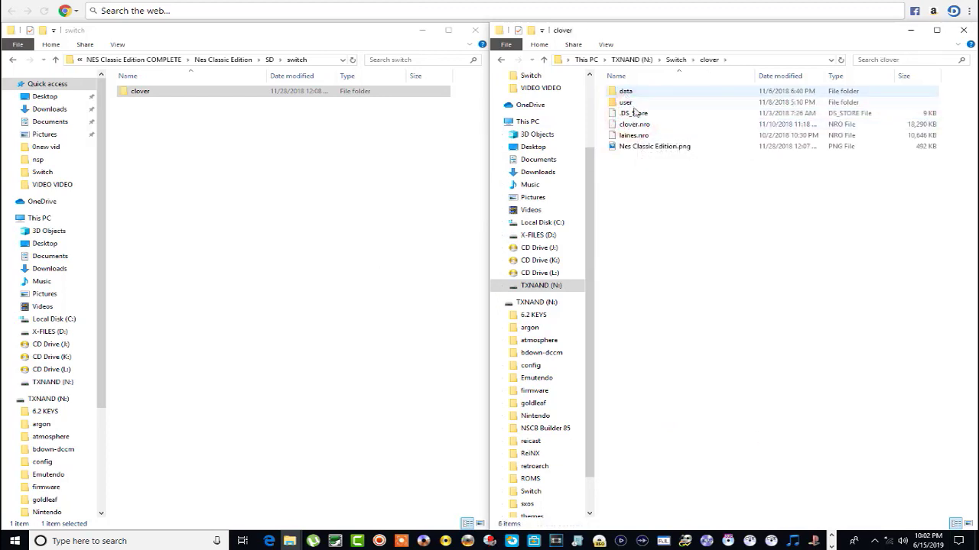
pyautogui.doubleClick(627, 101)
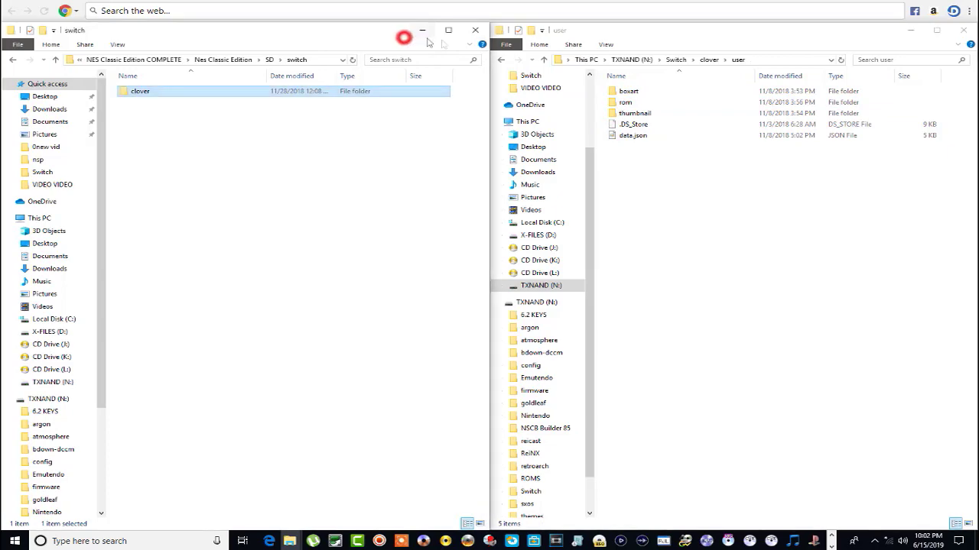
pyautogui.click(475, 30)
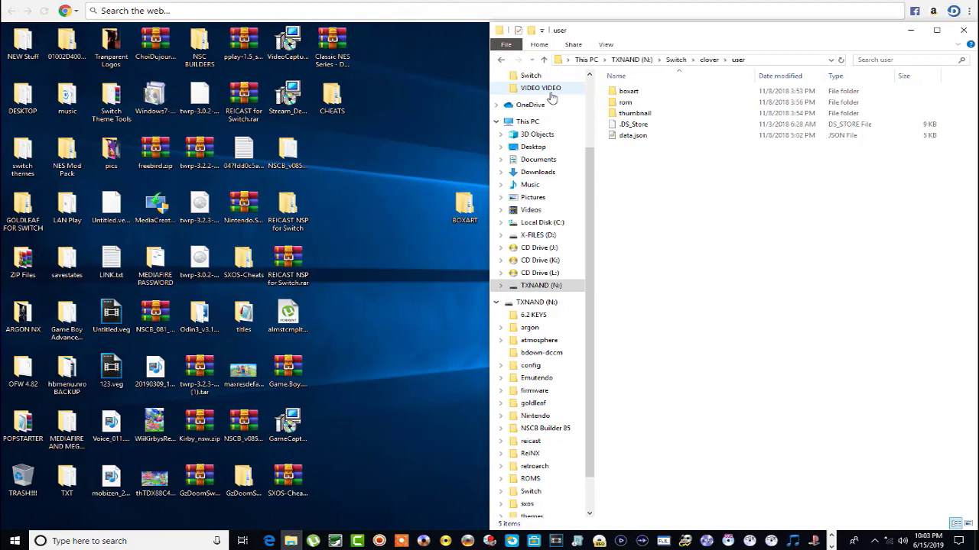
# Step: Check the properties of all the NES files in the rom folder, and delete them permanently
pyautogui.click(626, 103)
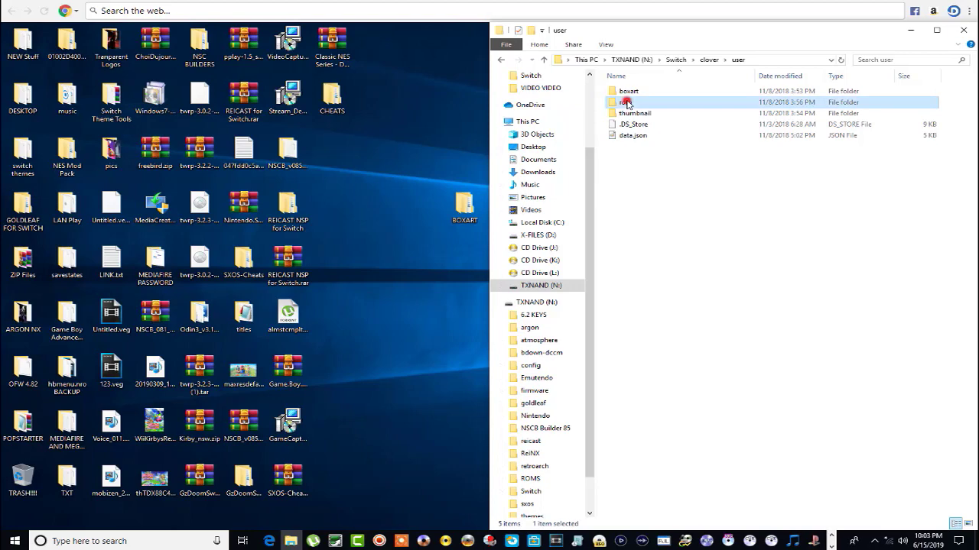
pyautogui.doubleClick(626, 103)
pyautogui.click(625, 101)
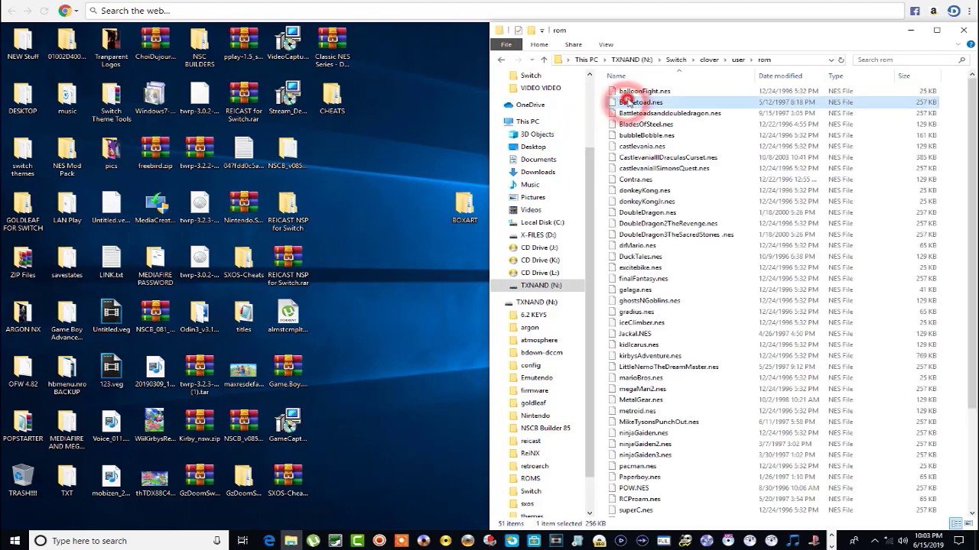
pyautogui.hotkey('ctrl', 'a')
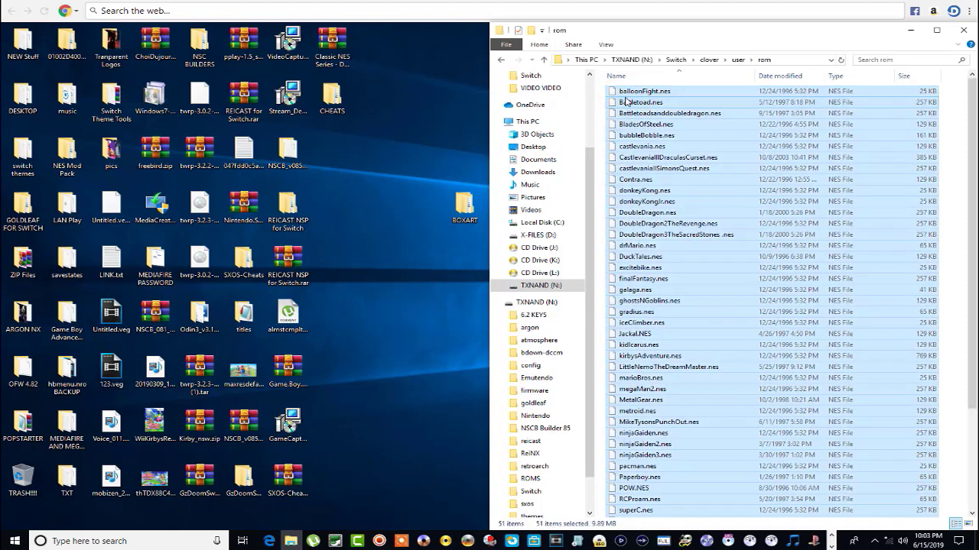
pyautogui.rightClick(628, 99)
pyautogui.click(692, 296)
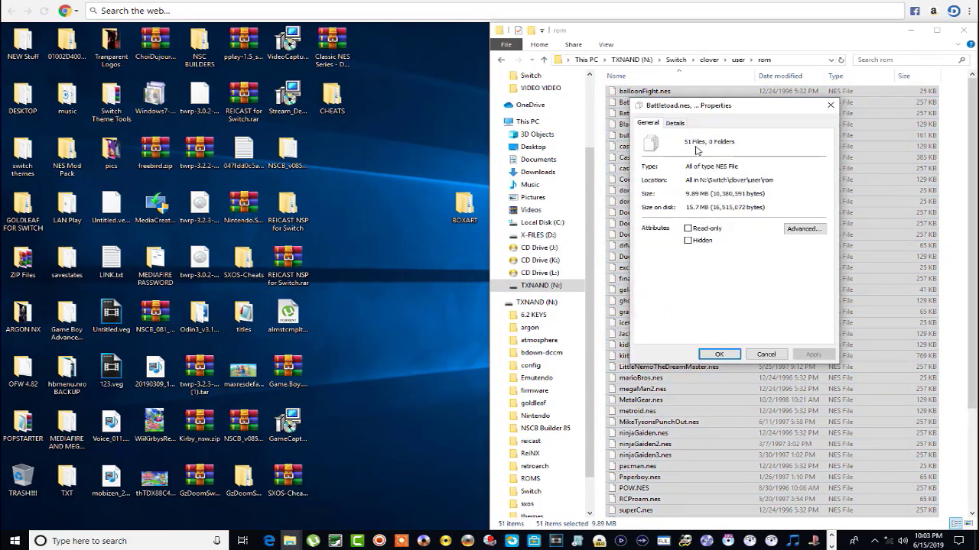
pyautogui.click(832, 108)
pyautogui.rightClick(715, 144)
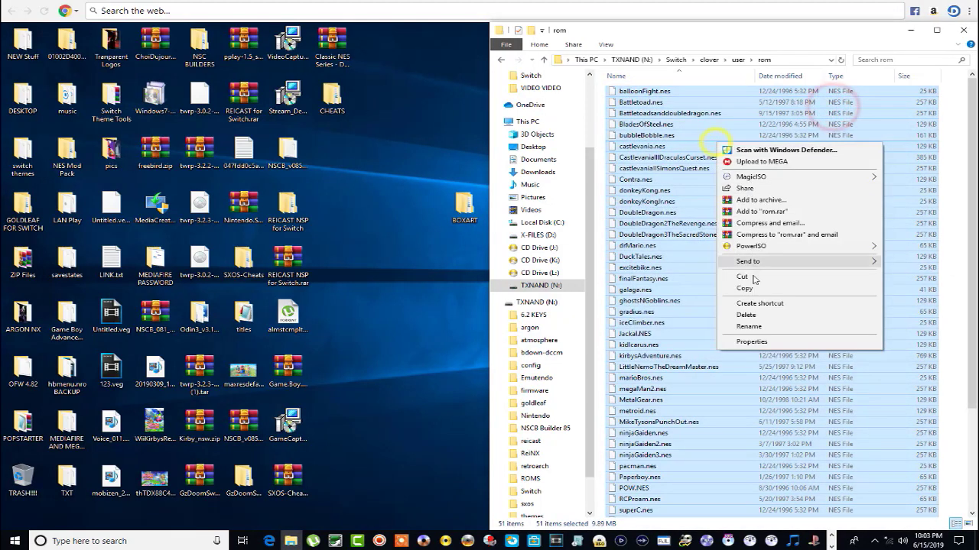
pyautogui.click(740, 313)
pyautogui.click(535, 289)
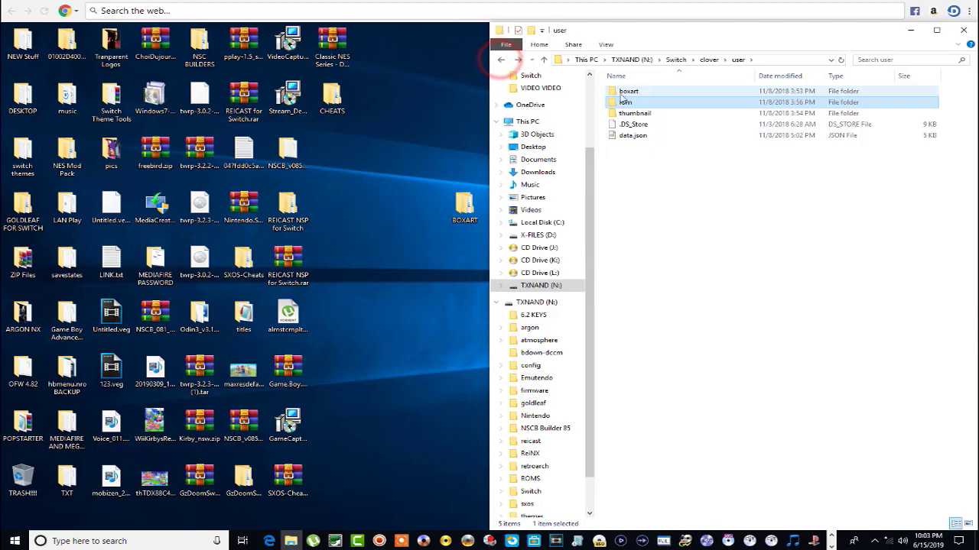
# Step: Check the properties of all the PNG files in the boxart folder, and delete them permanently
pyautogui.doubleClick(628, 92)
pyautogui.click(646, 114)
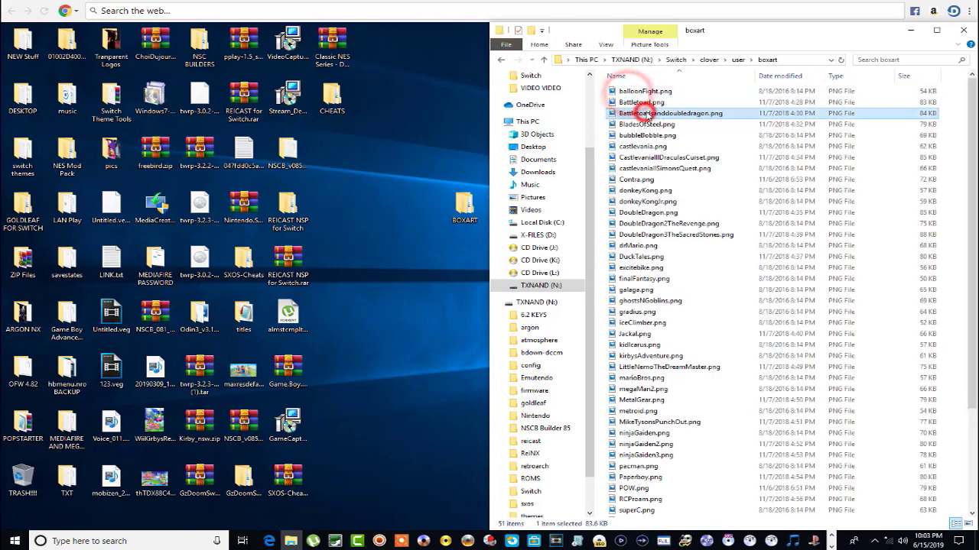
pyautogui.hotkey('ctrl', 'a')
pyautogui.rightClick(647, 114)
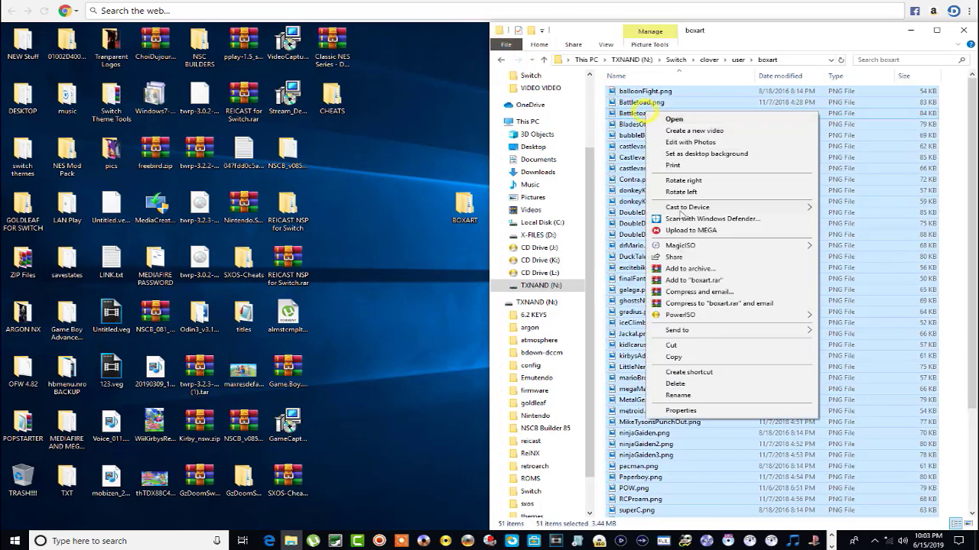
pyautogui.click(678, 411)
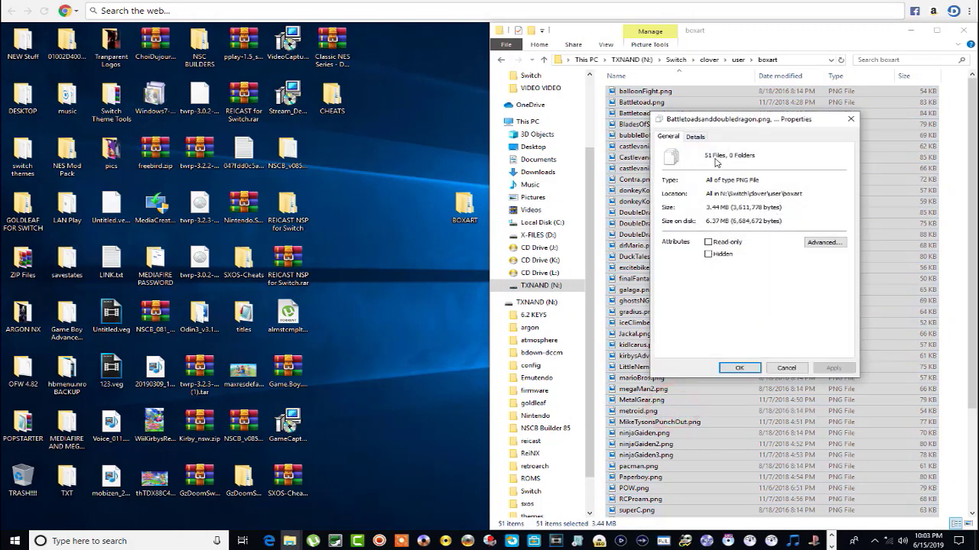
pyautogui.click(851, 120)
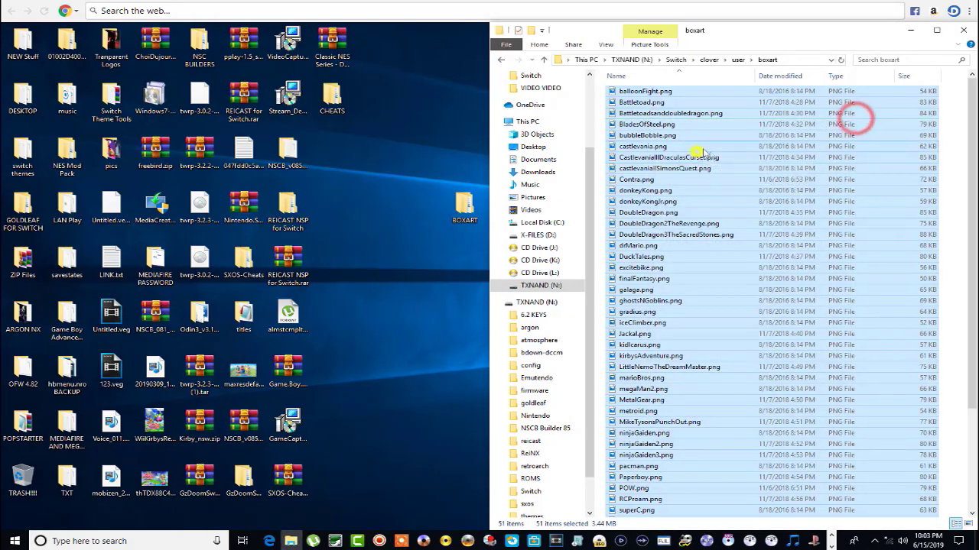
pyautogui.rightClick(698, 152)
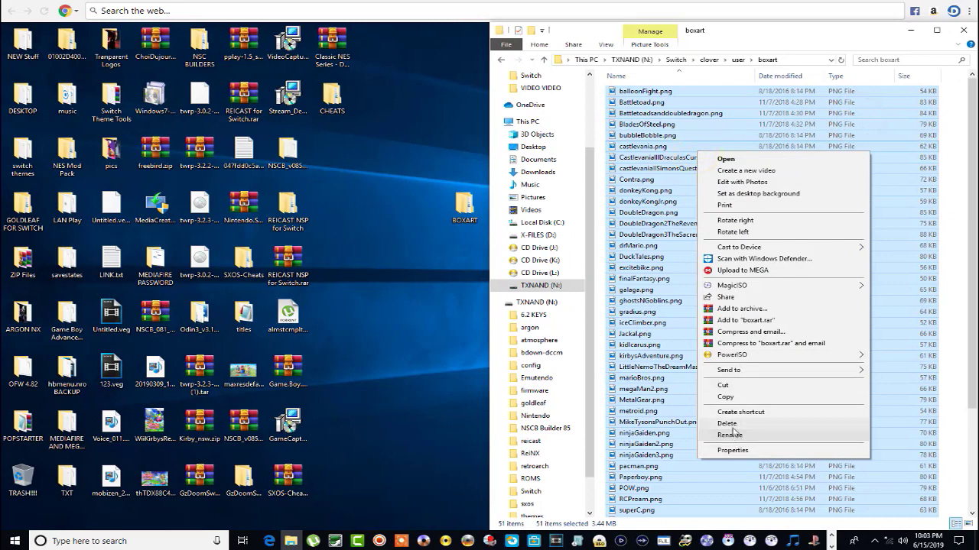
pyautogui.click(730, 424)
pyautogui.click(535, 290)
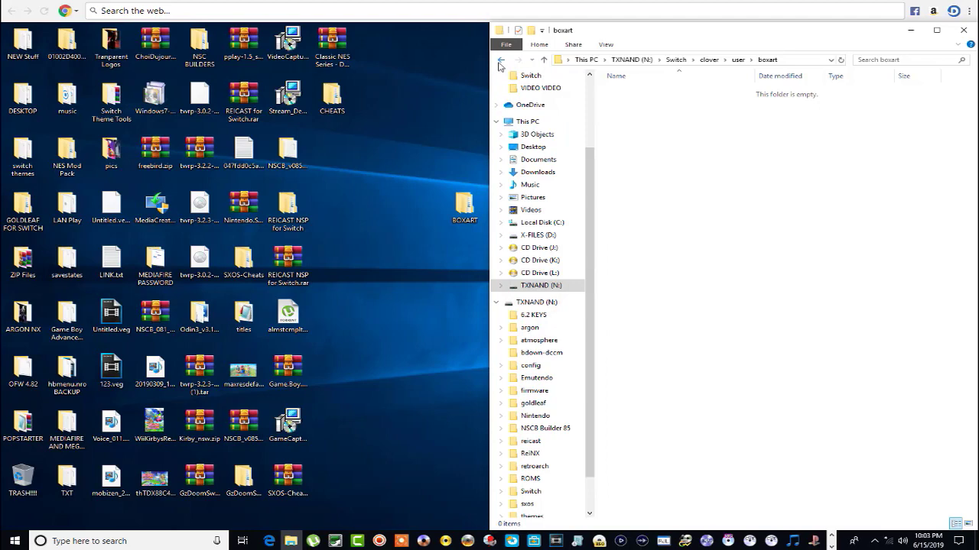
# Step: Check the properties of all the PNG files in the thumbnail folder, and delete them permanently
pyautogui.click(501, 60)
pyautogui.doubleClick(635, 113)
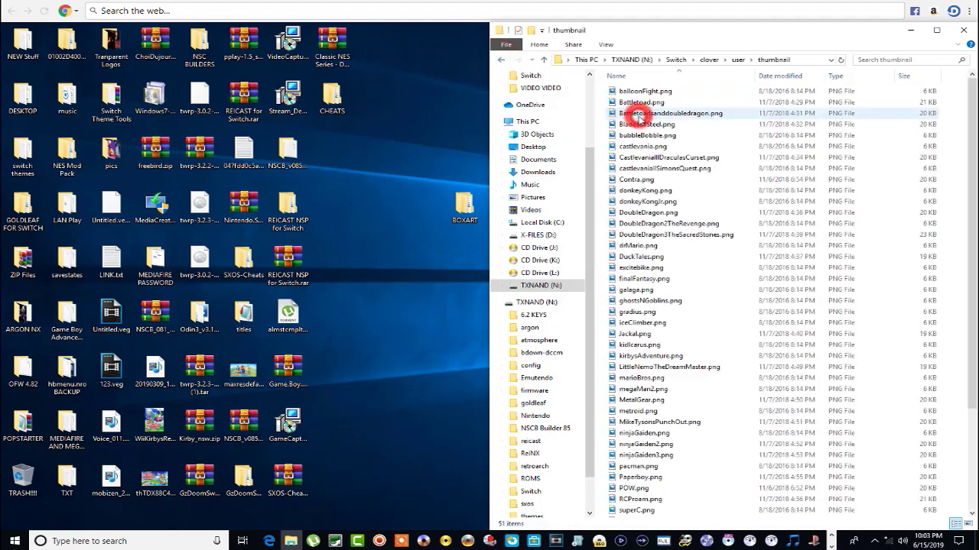
pyautogui.click(641, 115)
pyautogui.hotkey('ctrl', 'a')
pyautogui.rightClick(640, 117)
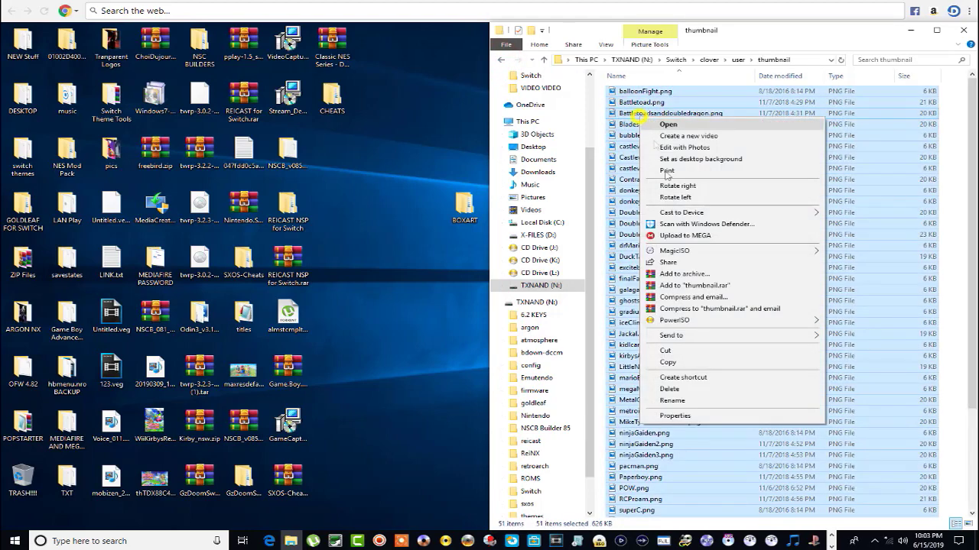
pyautogui.click(676, 416)
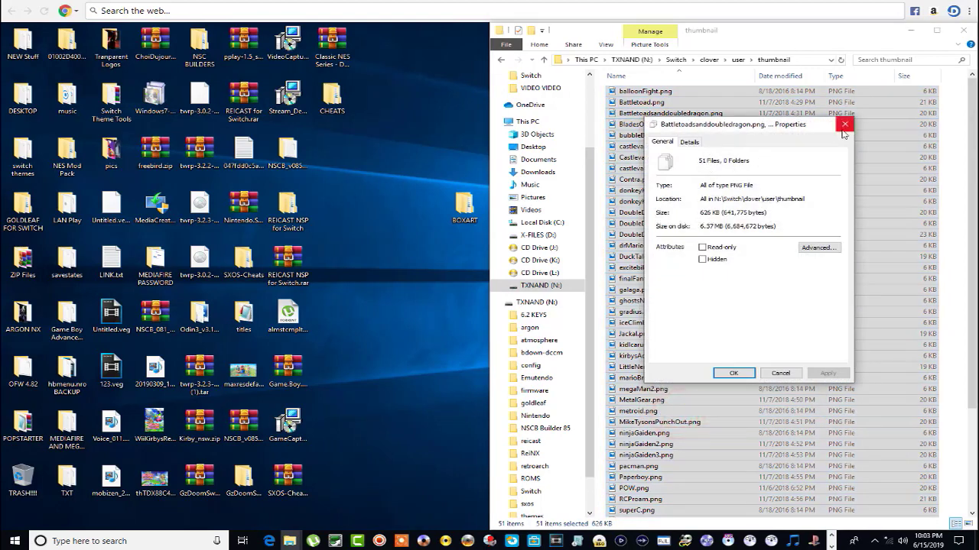
pyautogui.click(841, 125)
pyautogui.rightClick(792, 128)
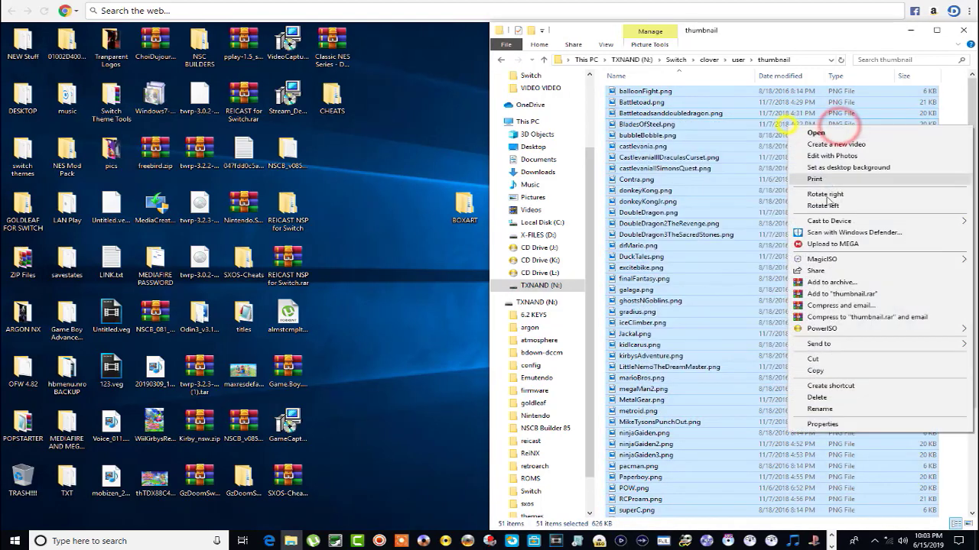
pyautogui.click(816, 398)
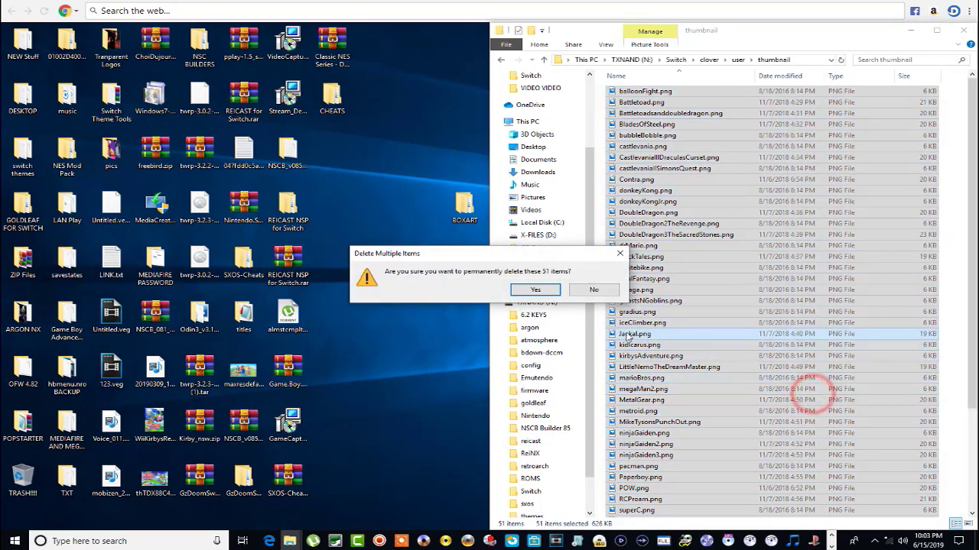
pyautogui.click(537, 289)
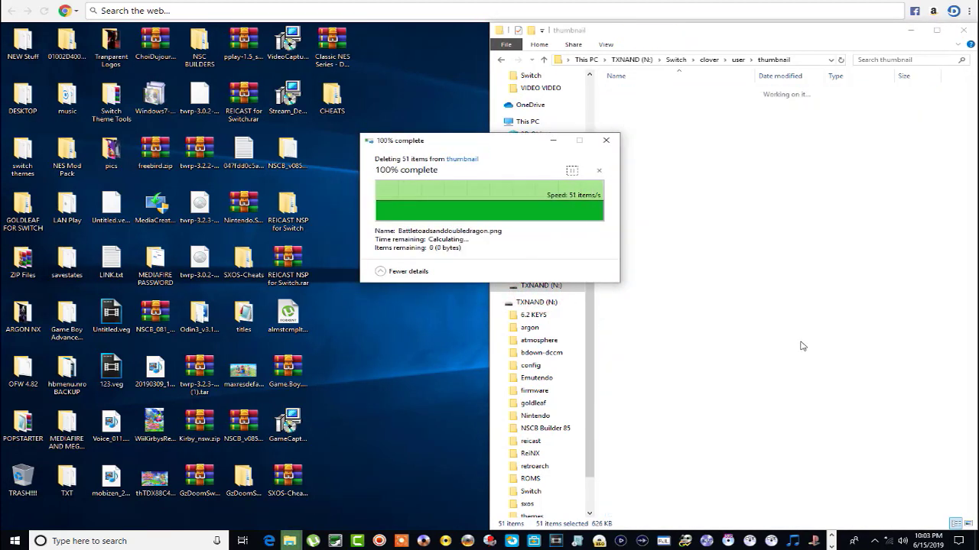
# Step: Return to the user folder, and check the contents of the desktop recycle bin named TRASH!!!!
pyautogui.click(497, 63)
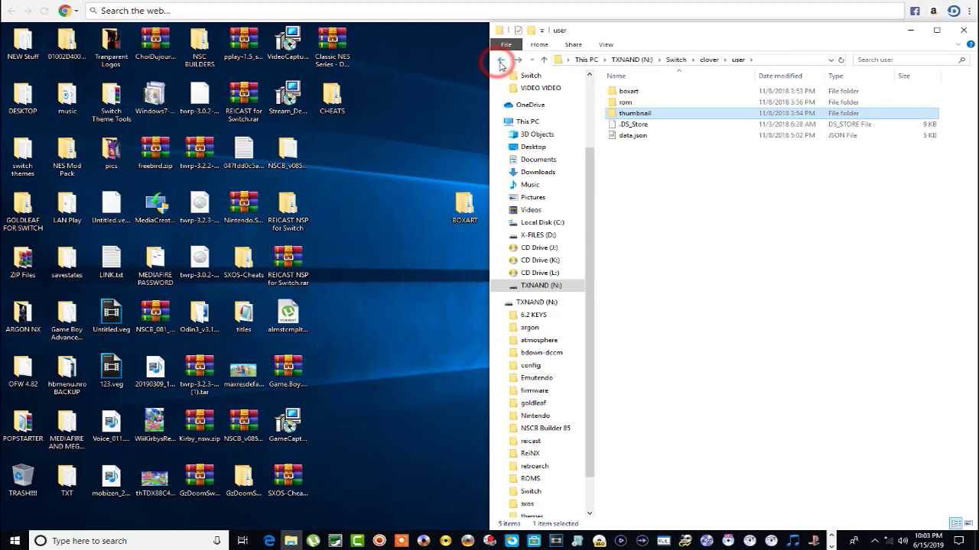
pyautogui.click(25, 474)
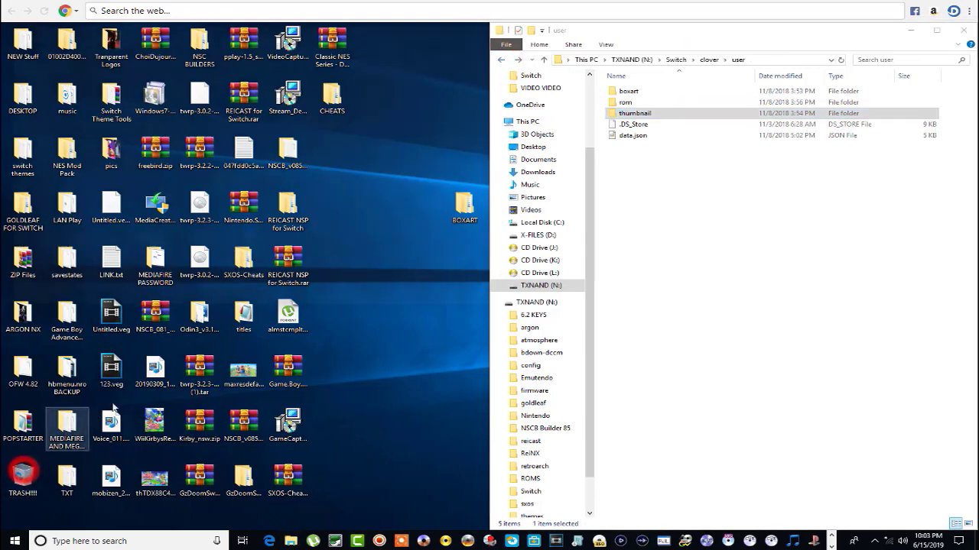
pyautogui.doubleClick(25, 474)
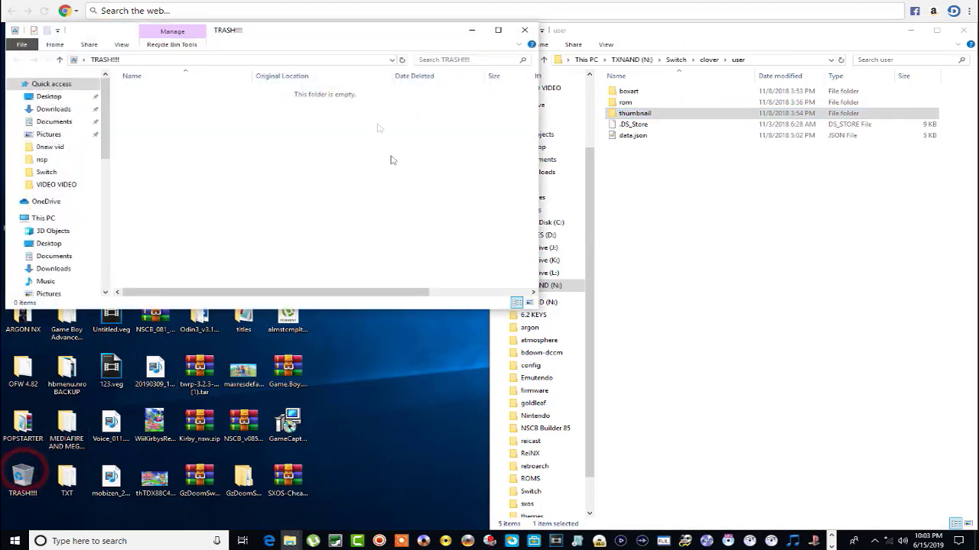
pyautogui.click(524, 30)
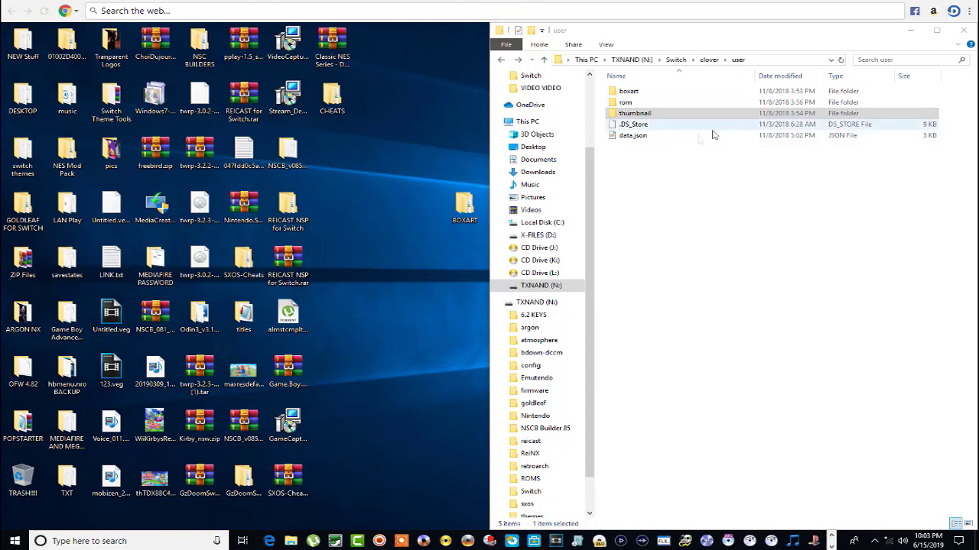
# Step: Go back from clover's user folder to the root of TXNAND (N:), and minimize the file window
pyautogui.click(502, 60)
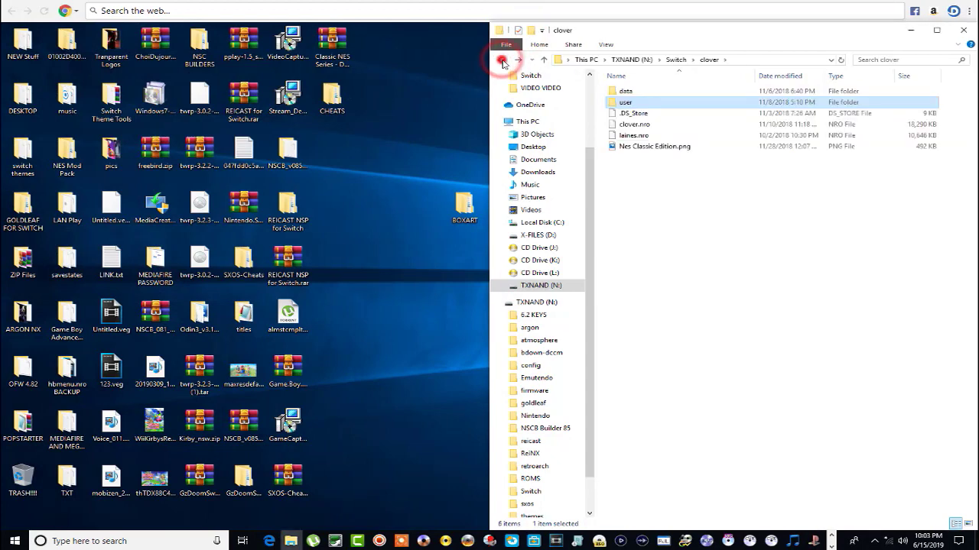
pyautogui.click(502, 60)
pyautogui.click(501, 60)
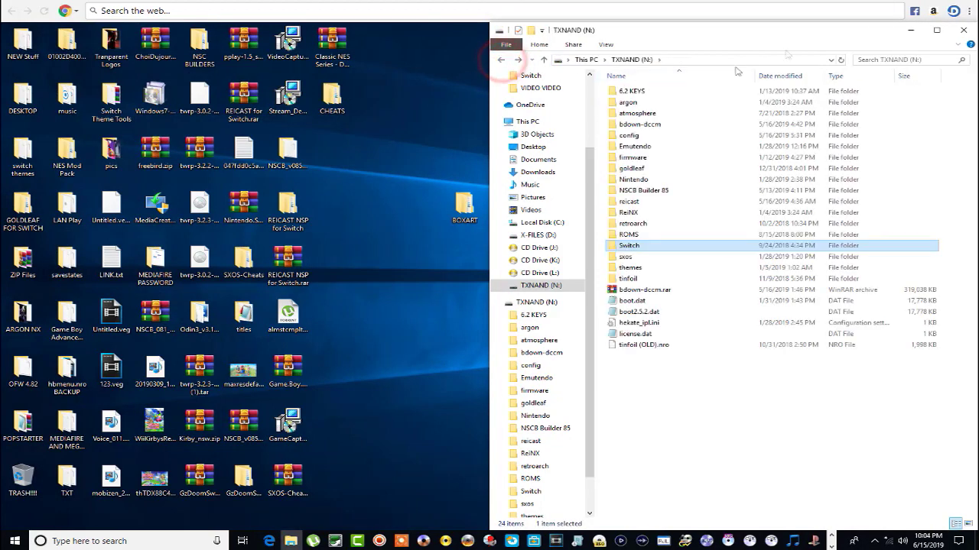
pyautogui.click(910, 30)
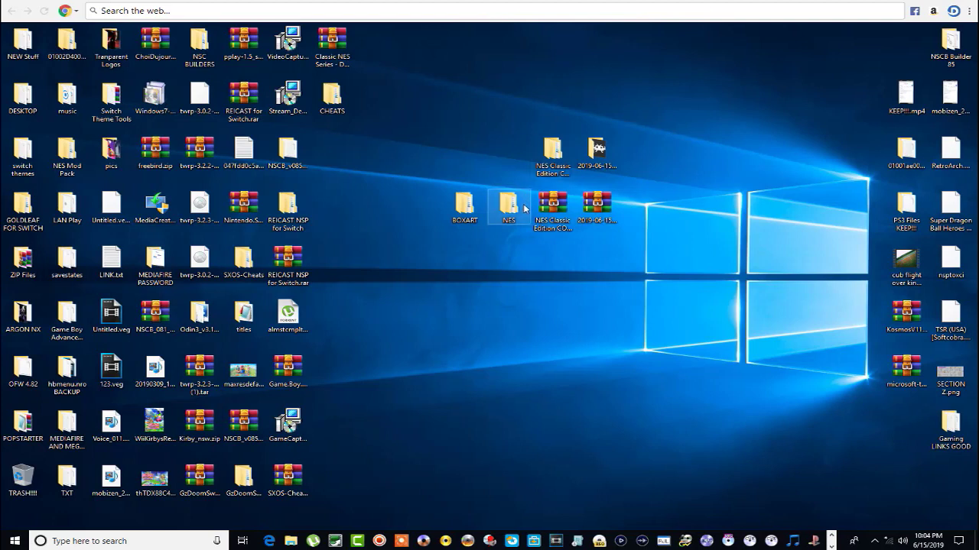
# Step: Create a desktop folder named GAMES, and place it beside the 2019-06-15 archive
pyautogui.rightClick(661, 194)
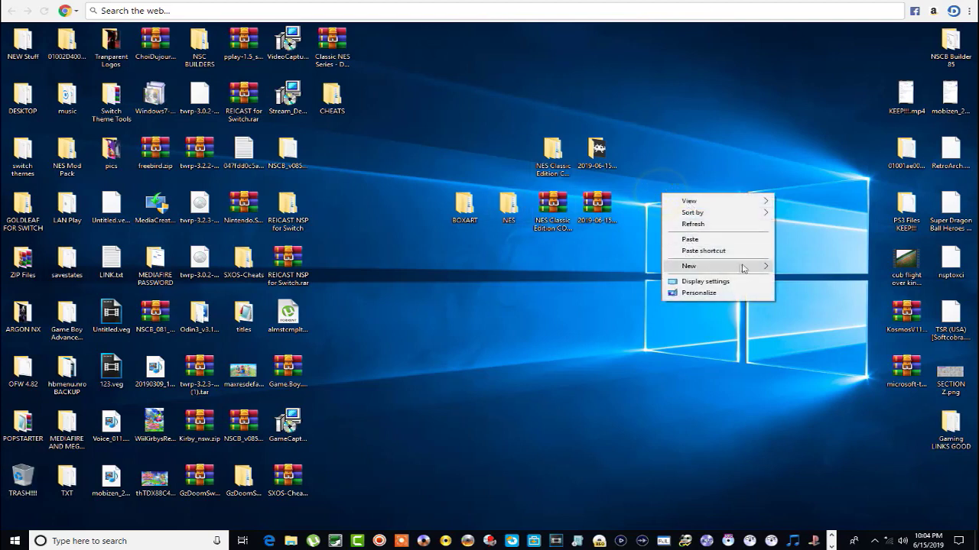
pyautogui.moveTo(748, 267)
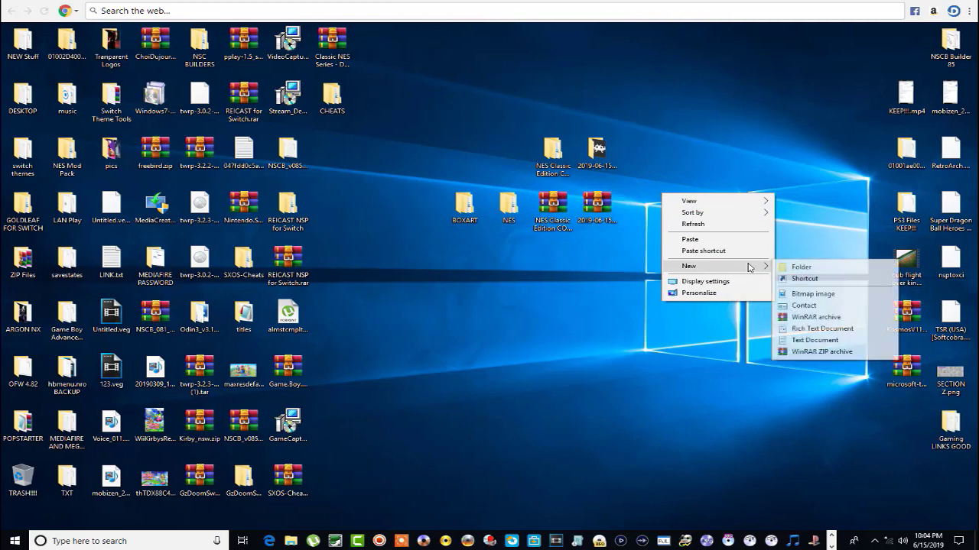
pyautogui.click(786, 266)
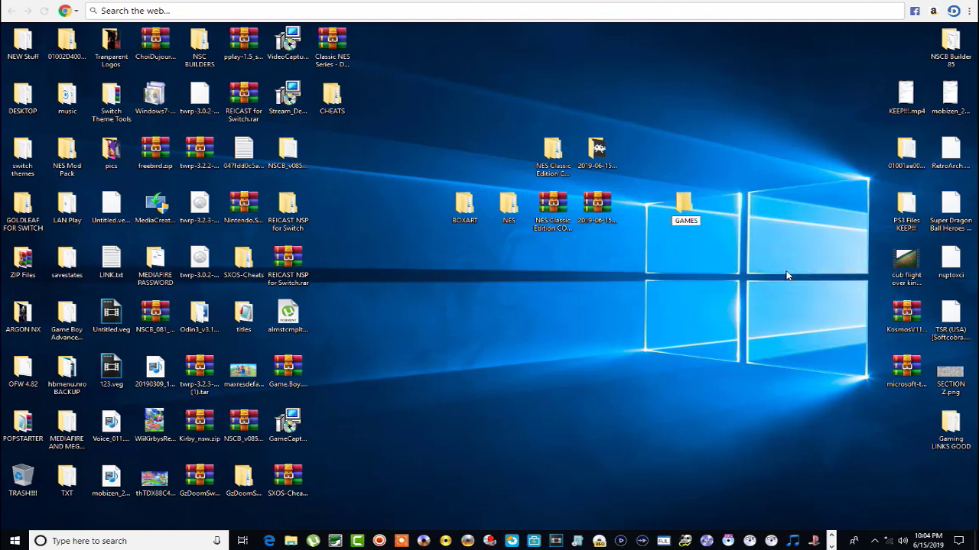
pyautogui.press('Return')
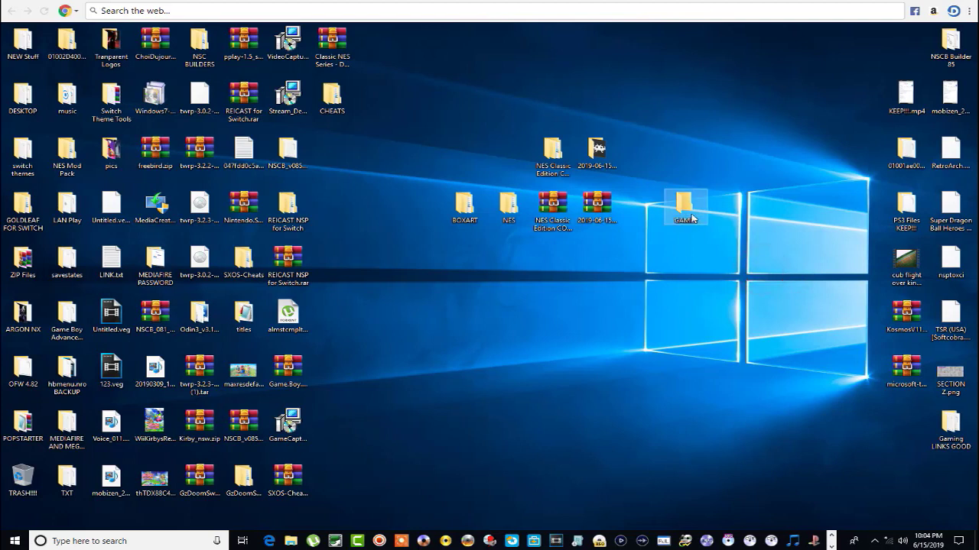
pyautogui.moveTo(688, 207); pyautogui.dragTo(646, 204)
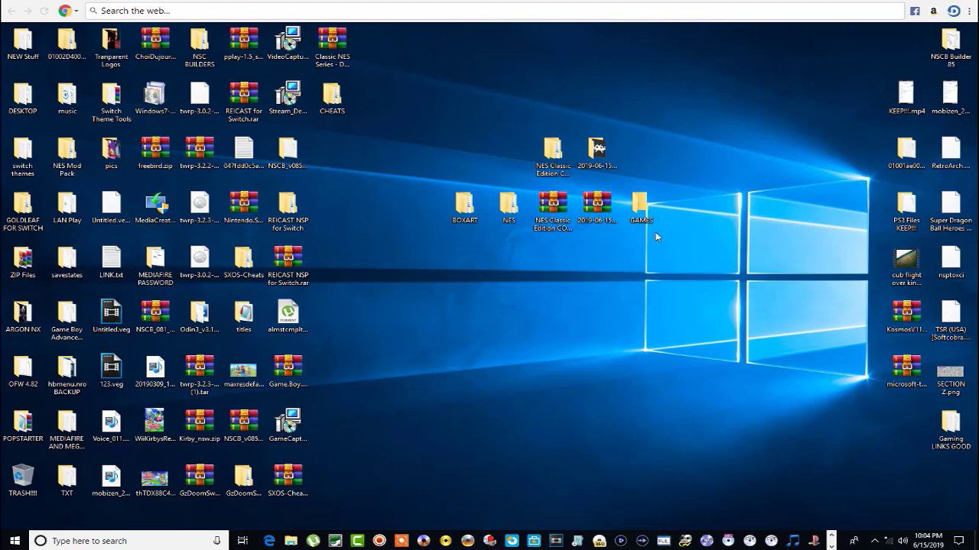
# Step: Look inside the BOXART and NES Classic Edition COMPLETE folders on the desktop, closing each one
pyautogui.doubleClick(463, 205)
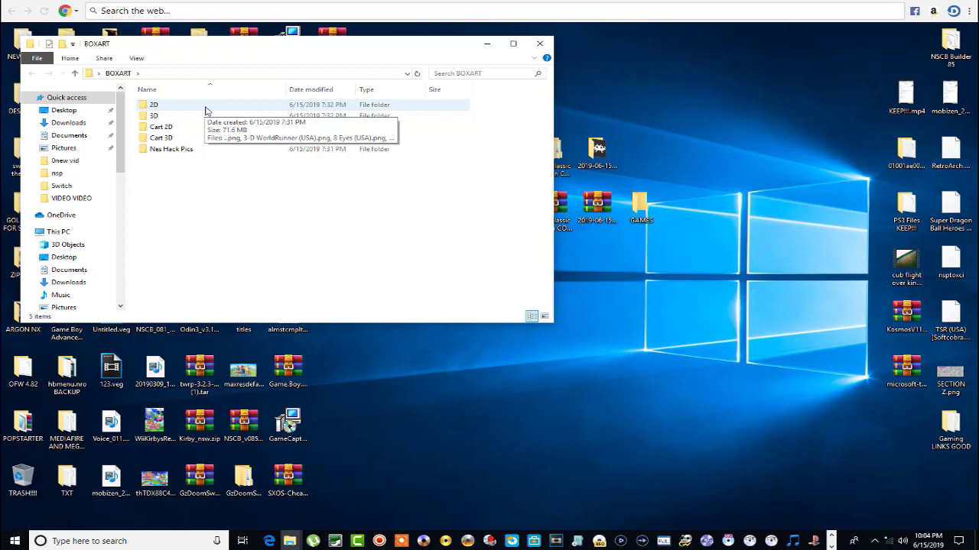
pyautogui.click(539, 44)
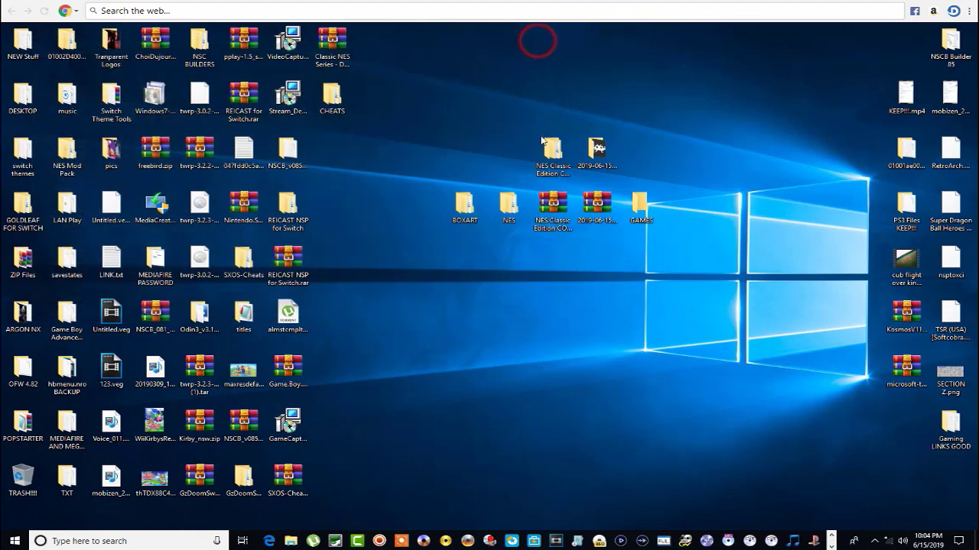
pyautogui.doubleClick(547, 150)
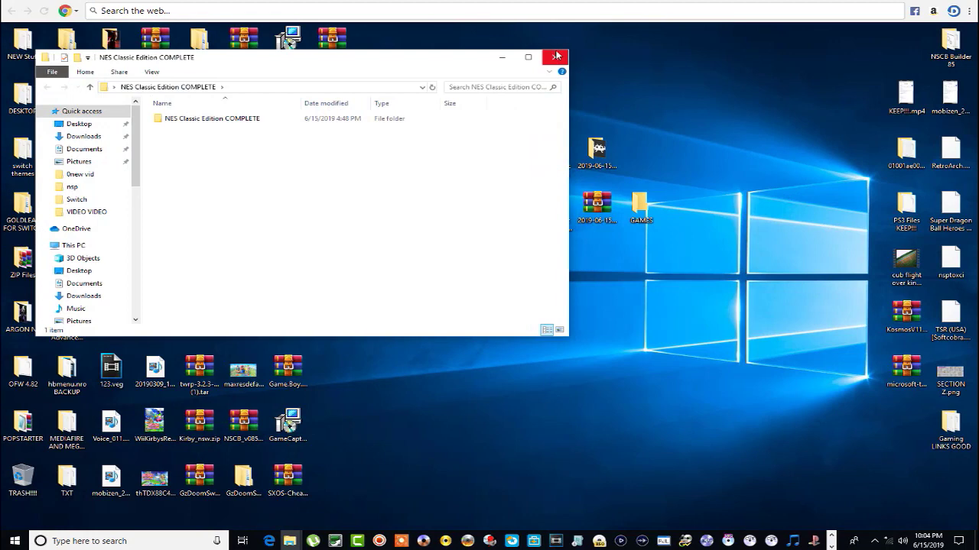
pyautogui.click(556, 55)
# Step: Open the desktop NES folder, and review its alphabetical rom folders plus FAMICOM.roms, Nes Hacks.roms and Hacks.roms
pyautogui.click(512, 208)
pyautogui.doubleClick(512, 208)
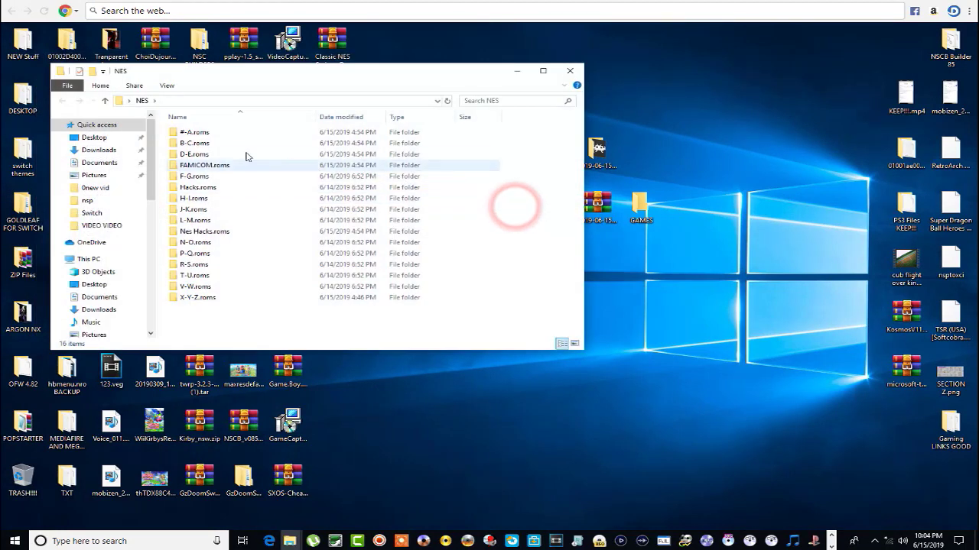
pyautogui.moveTo(212, 322); pyautogui.dragTo(196, 131)
pyautogui.click(244, 329)
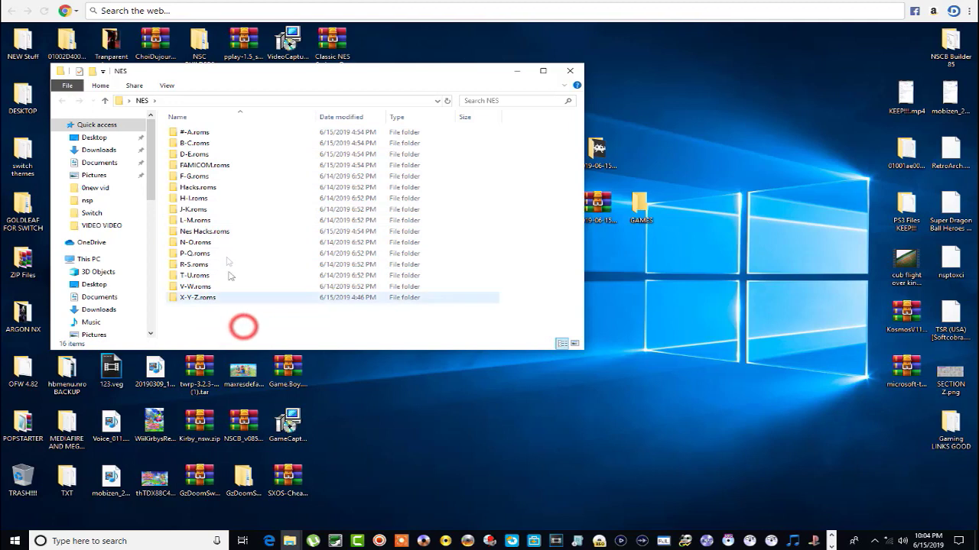
pyautogui.click(200, 167)
pyautogui.click(228, 232)
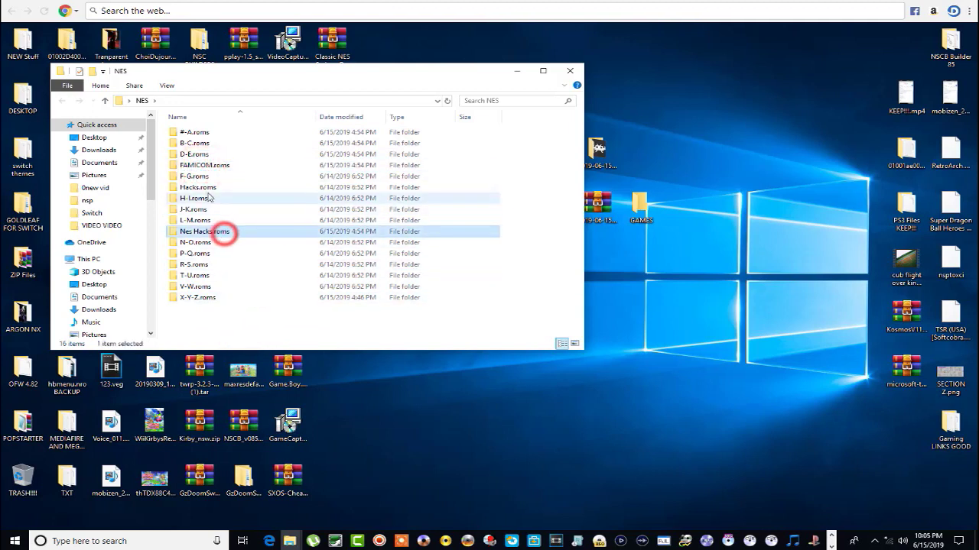
pyautogui.click(205, 187)
pyautogui.click(247, 325)
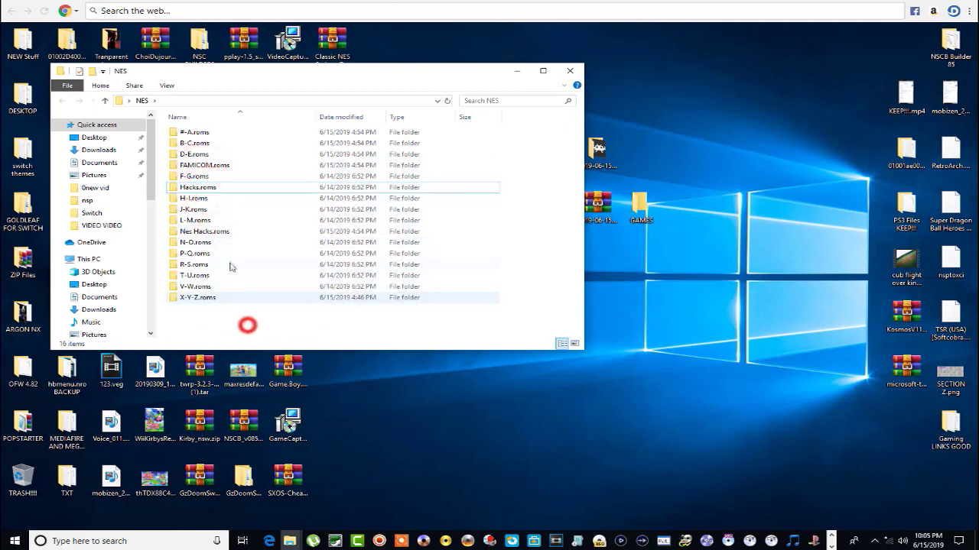
# Step: Copy the six USA roms from Mega Man to Mega Man 6 in L-M.roms into the GAMES folder
pyautogui.doubleClick(182, 221)
pyautogui.scroll(-15, 187, 200)
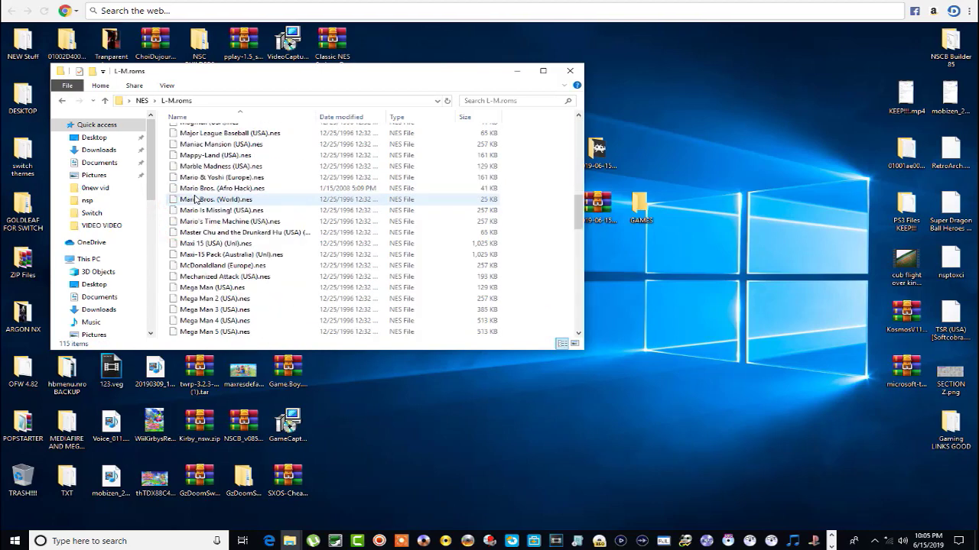
pyautogui.scroll(5, 195, 199)
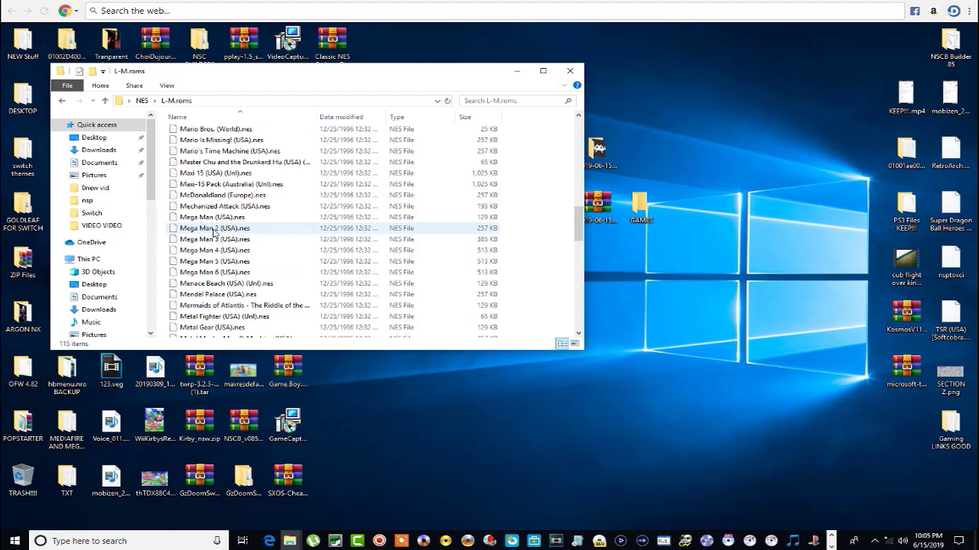
pyautogui.moveTo(163, 219); pyautogui.dragTo(211, 264)
pyautogui.rightClick(213, 255)
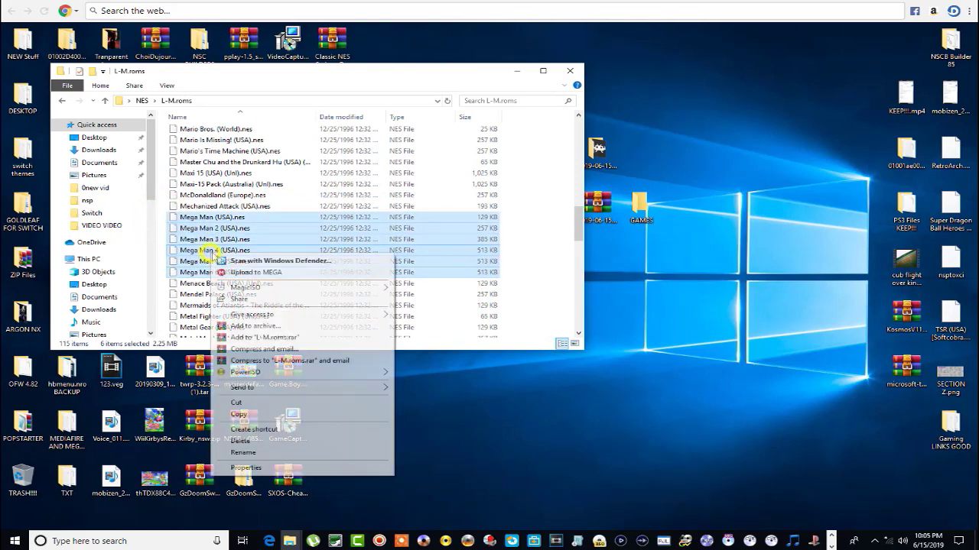
pyautogui.click(250, 413)
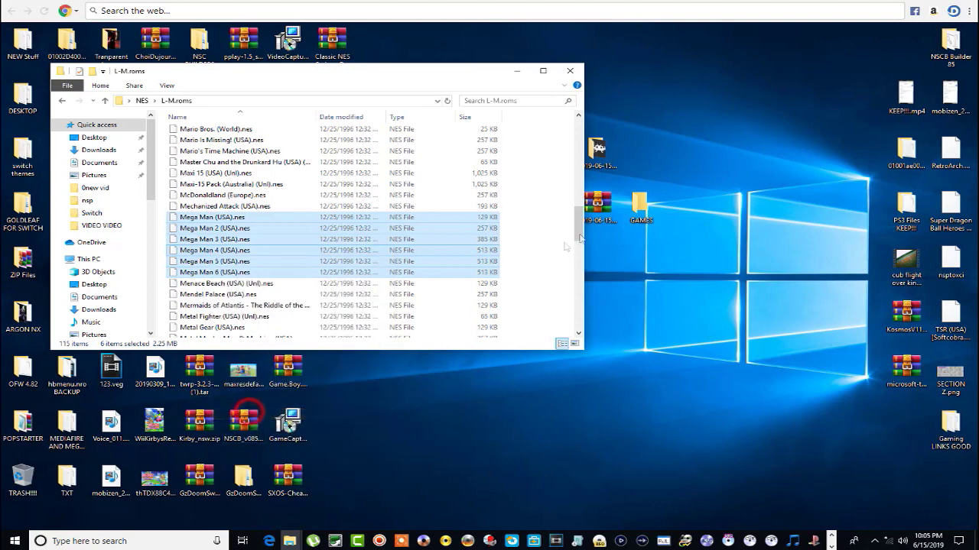
pyautogui.rightClick(628, 208)
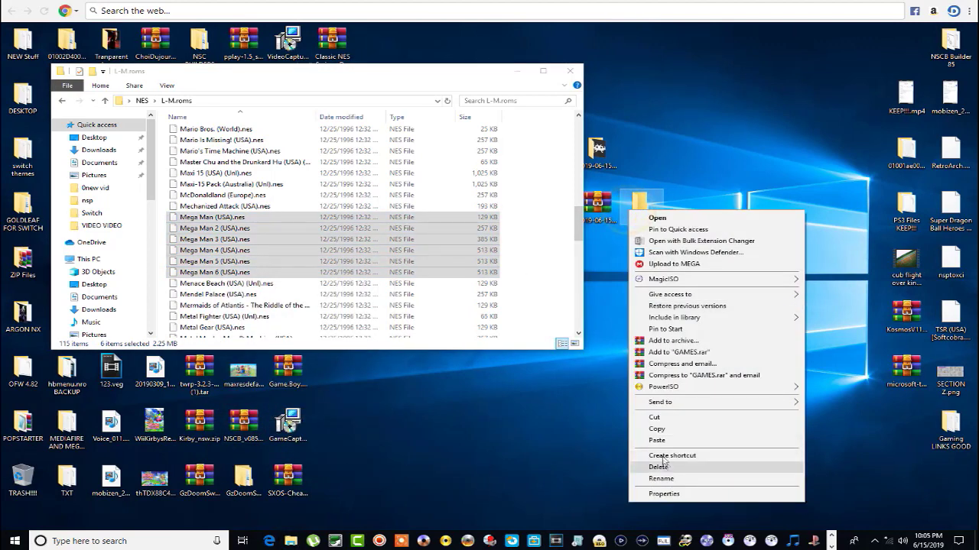
pyautogui.click(659, 443)
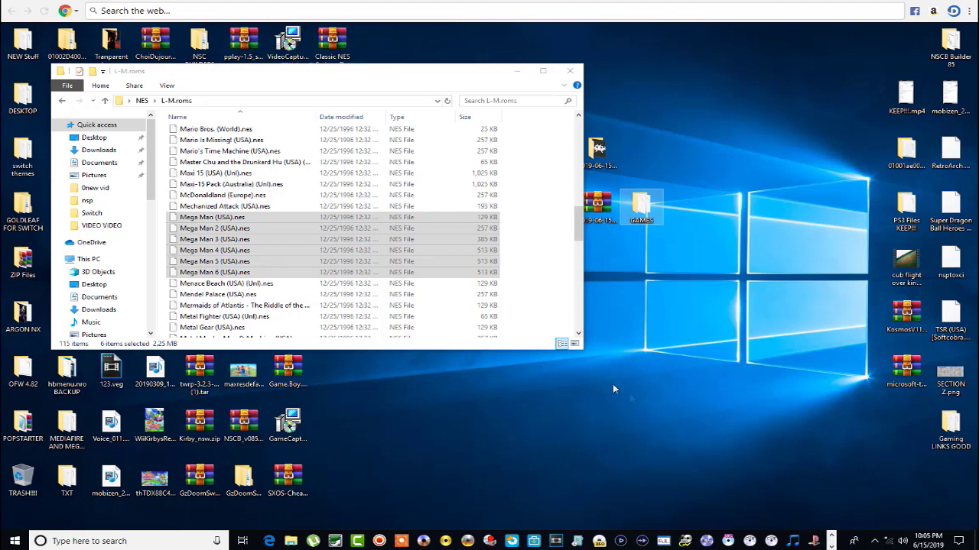
# Step: Copy Batman - Return of the Joker, Batman - The Video Game and Batman Returns from B-C.roms into the GAMES folder
pyautogui.click(64, 101)
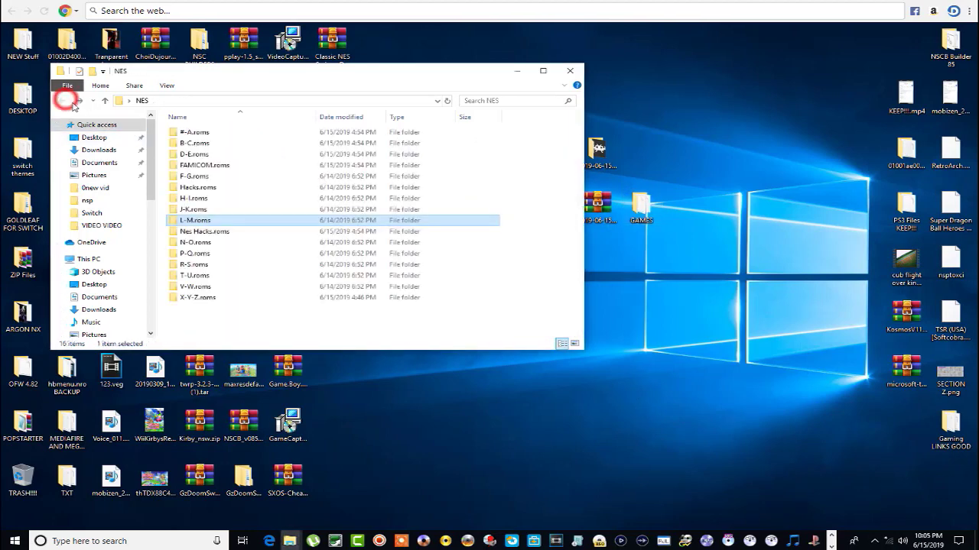
pyautogui.doubleClick(185, 145)
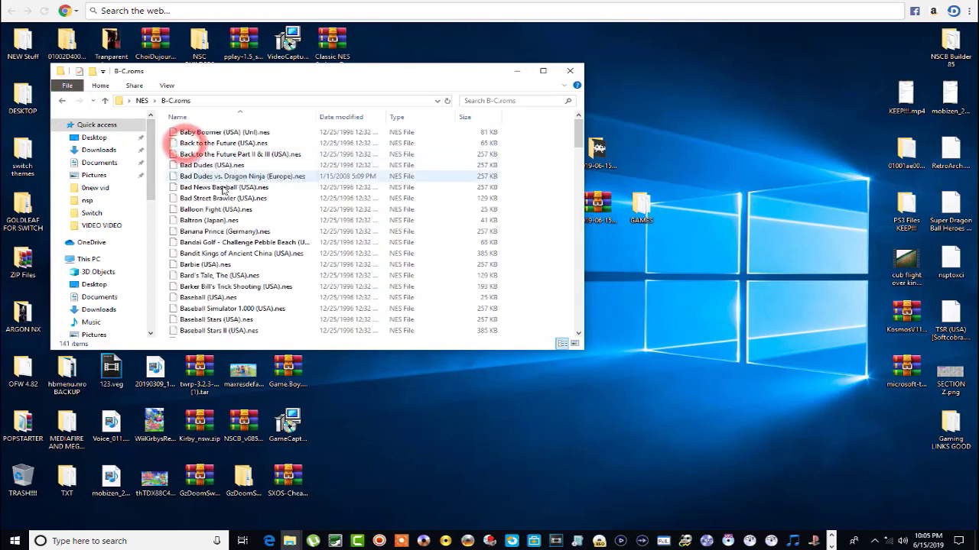
pyautogui.scroll(-5, 229, 216)
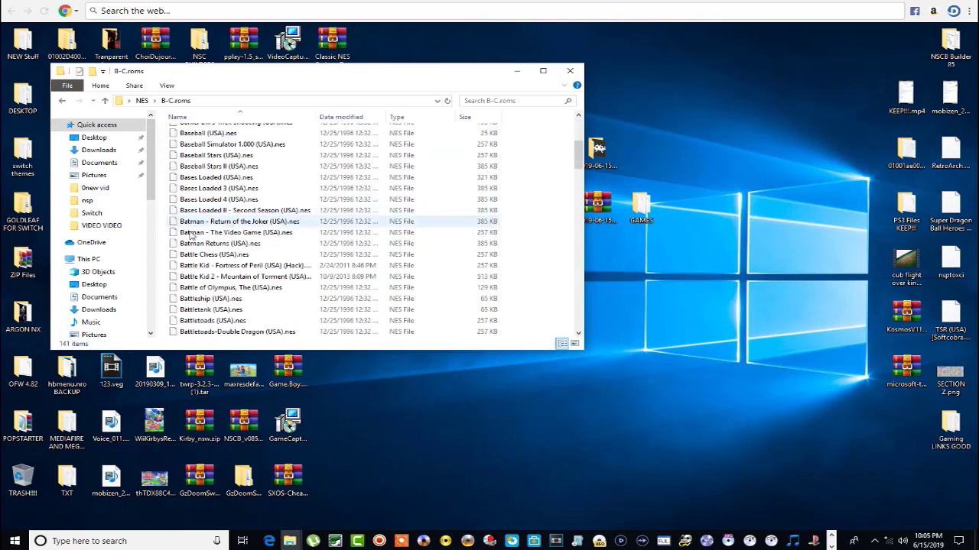
pyautogui.moveTo(170, 223); pyautogui.dragTo(203, 239)
pyautogui.rightClick(203, 231)
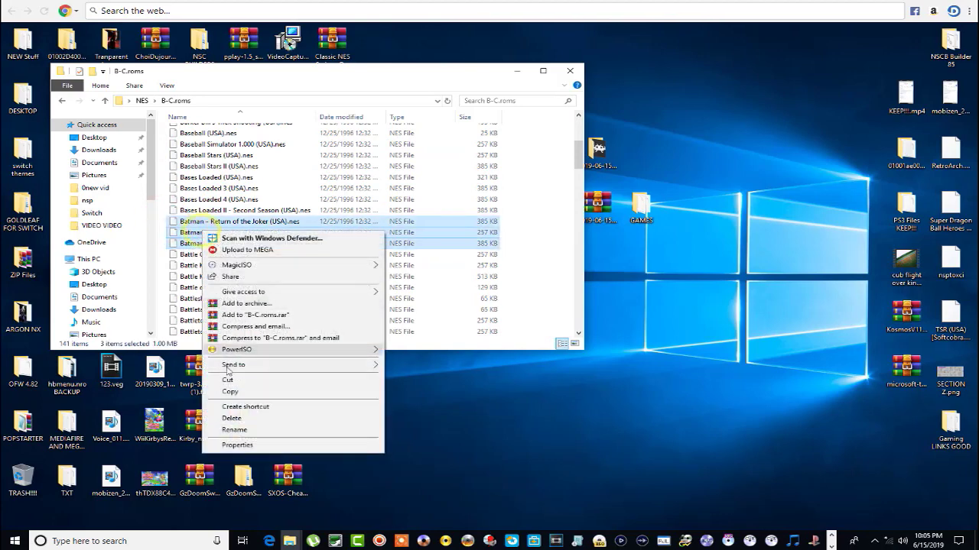
pyautogui.click(228, 393)
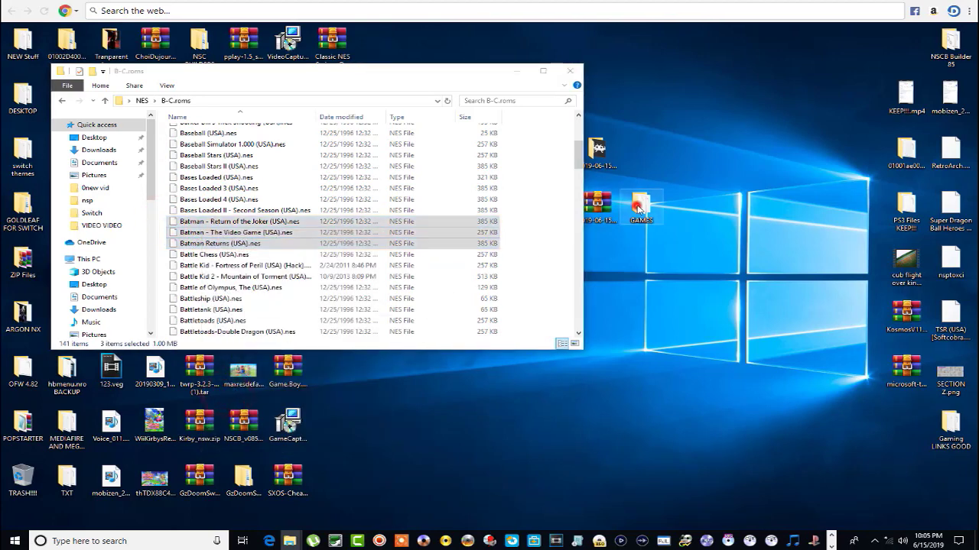
pyautogui.rightClick(638, 207)
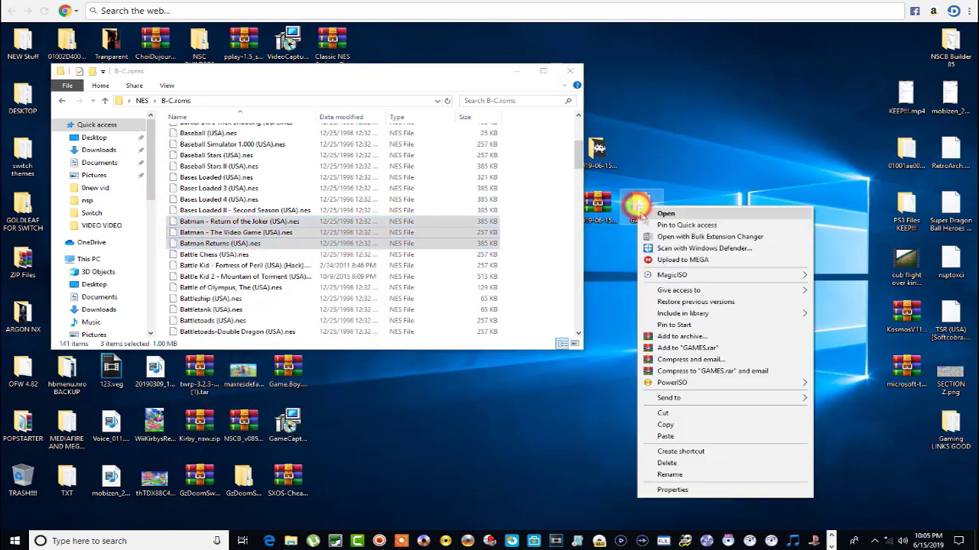
pyautogui.click(667, 437)
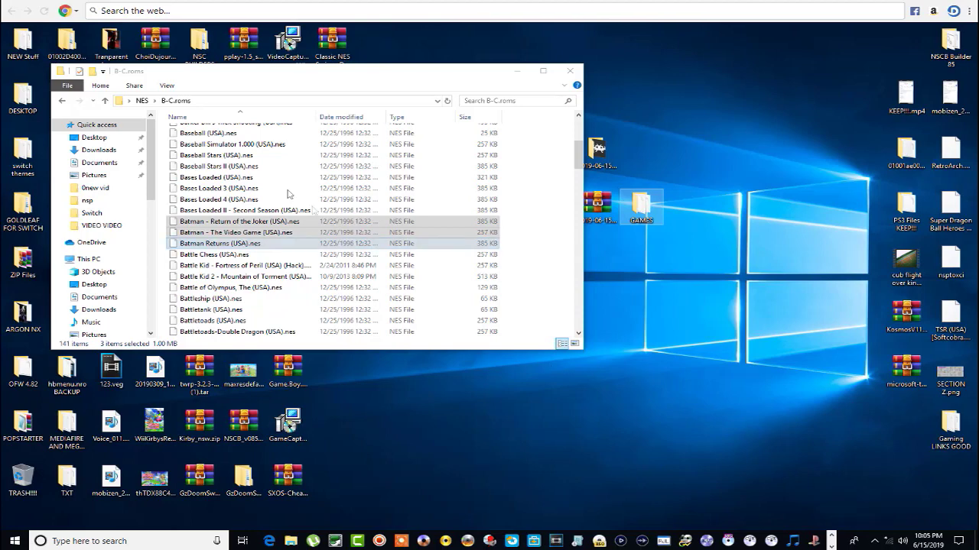
# Step: Copy Adventures of Lolo, Lolo 2 and Lolo 3 from #-A.roms into the GAMES folder
pyautogui.click(64, 101)
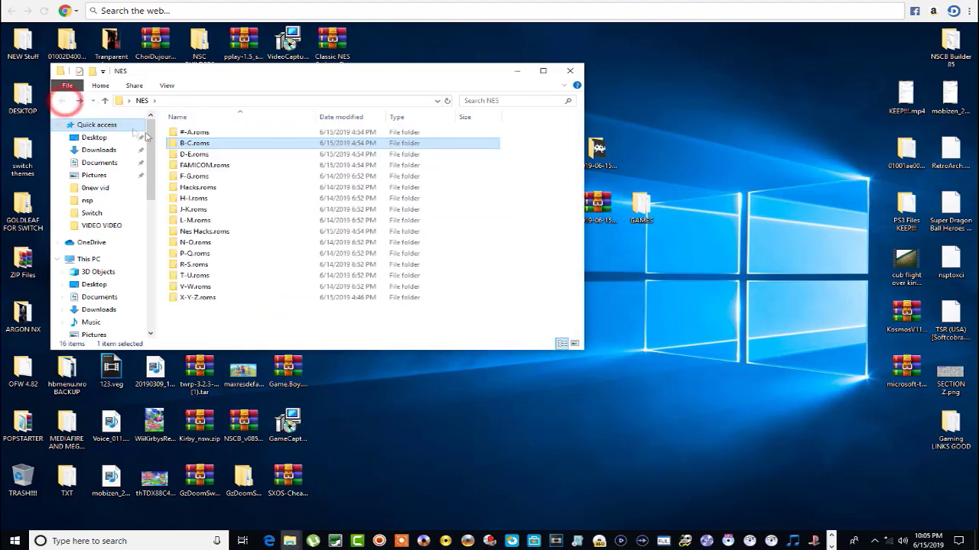
pyautogui.click(202, 134)
pyautogui.doubleClick(203, 134)
pyautogui.scroll(-3, 229, 199)
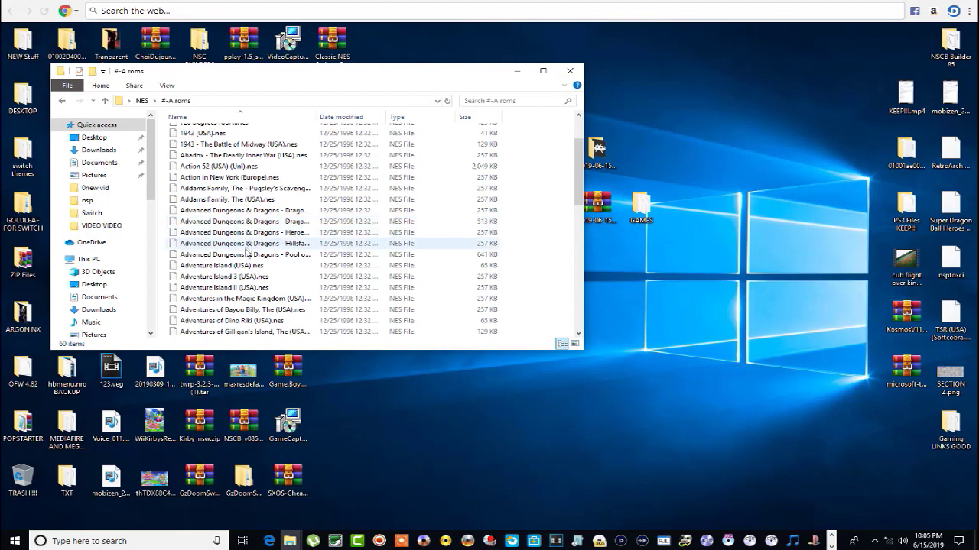
pyautogui.scroll(-2, 246, 230)
pyautogui.scroll(-2, 240, 277)
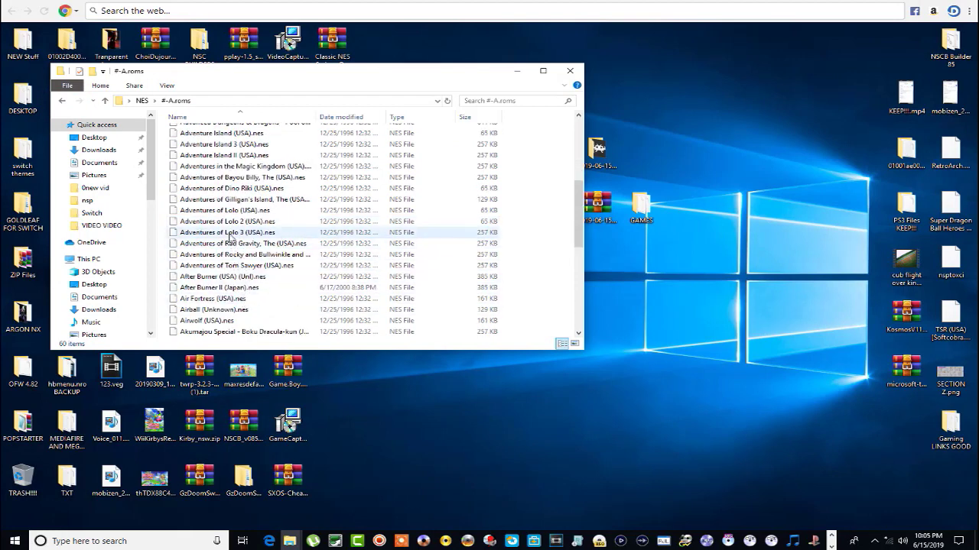
pyautogui.click(161, 211)
pyautogui.moveTo(172, 220); pyautogui.dragTo(200, 231)
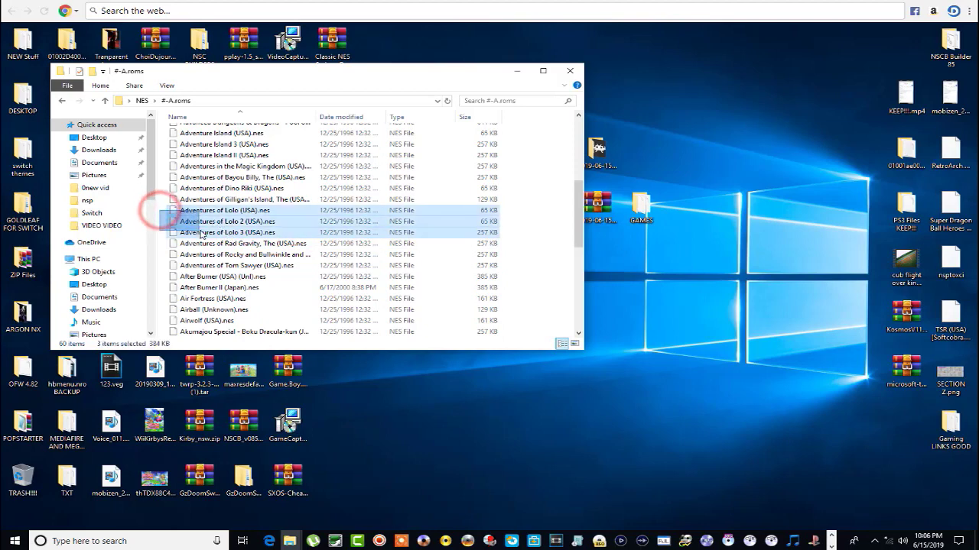
pyautogui.rightClick(202, 227)
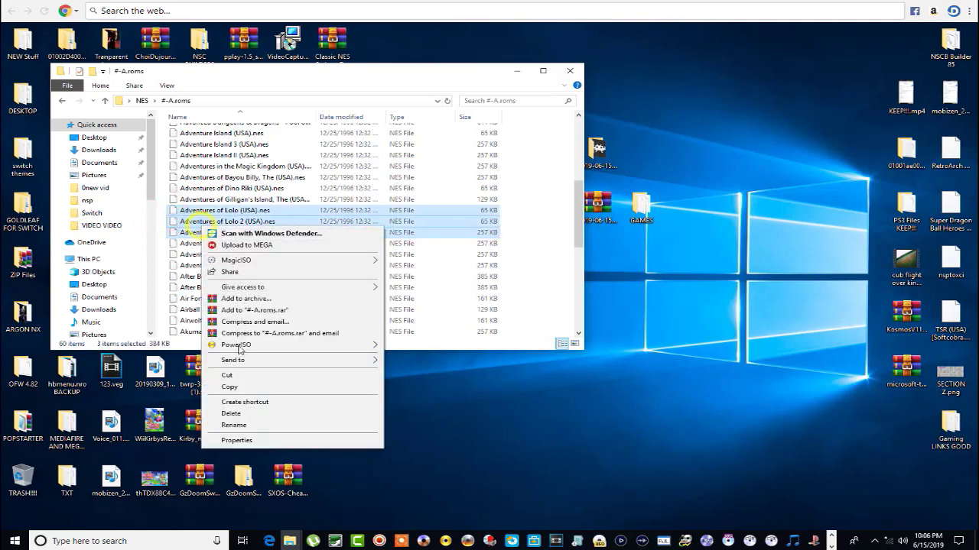
pyautogui.click(229, 386)
pyautogui.click(648, 210)
pyautogui.rightClick(652, 215)
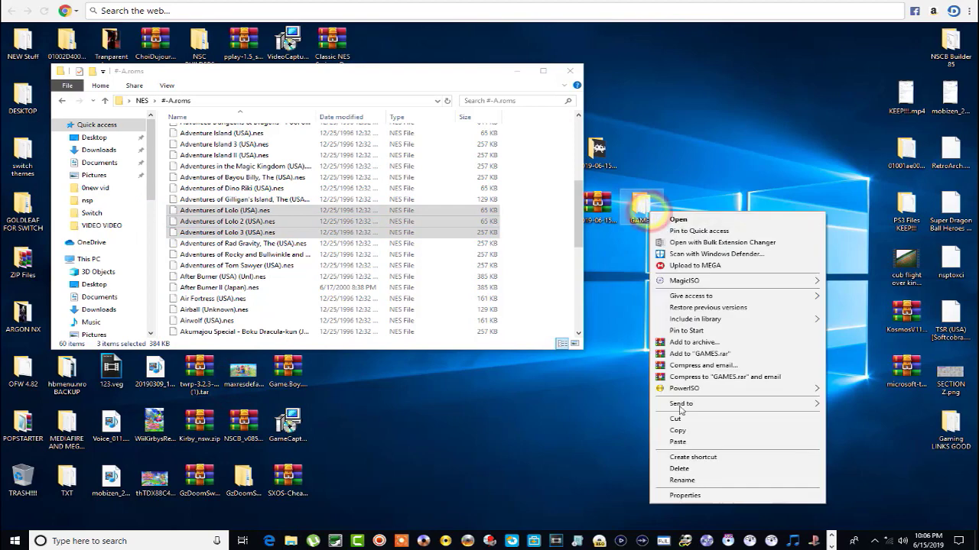
pyautogui.click(682, 443)
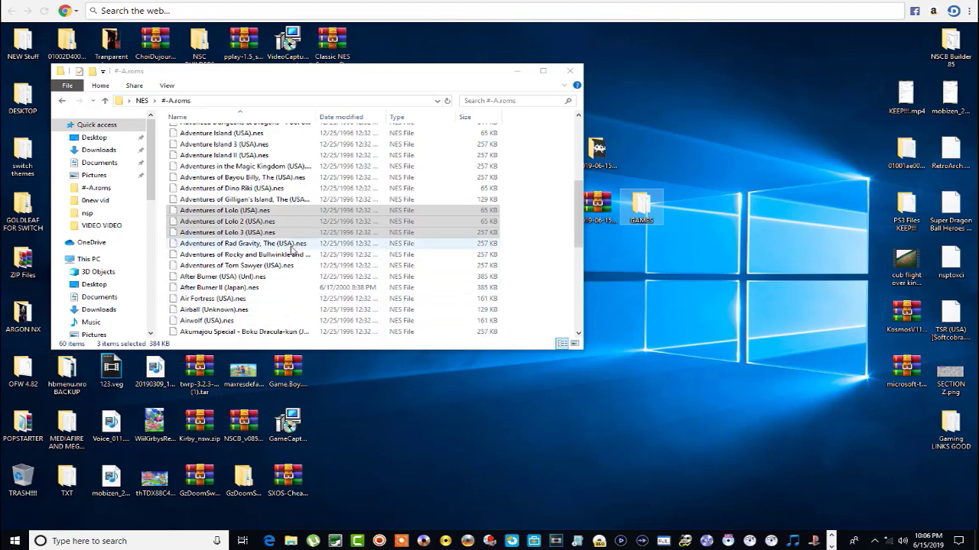
# Step: Copy Adventure Island, Adventure Island II and Adventure Island 3 from #-A.roms into the GAMES folder, and close the rom folder window
pyautogui.scroll(2, 292, 248)
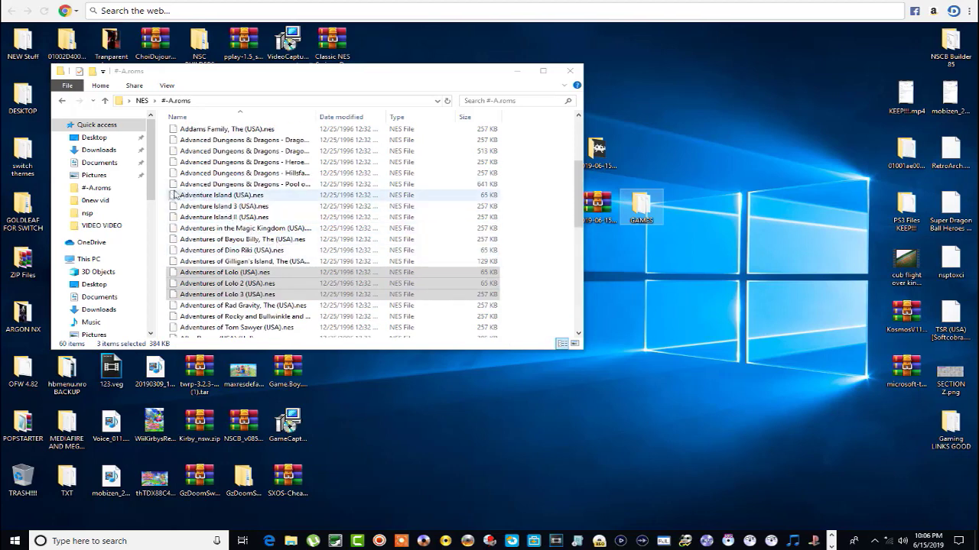
pyautogui.moveTo(163, 193); pyautogui.dragTo(202, 220)
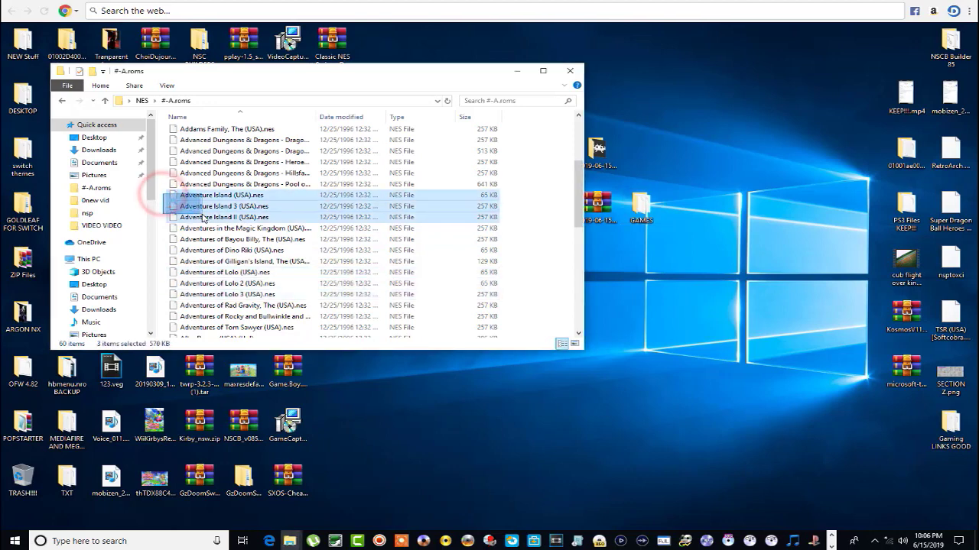
pyautogui.rightClick(208, 210)
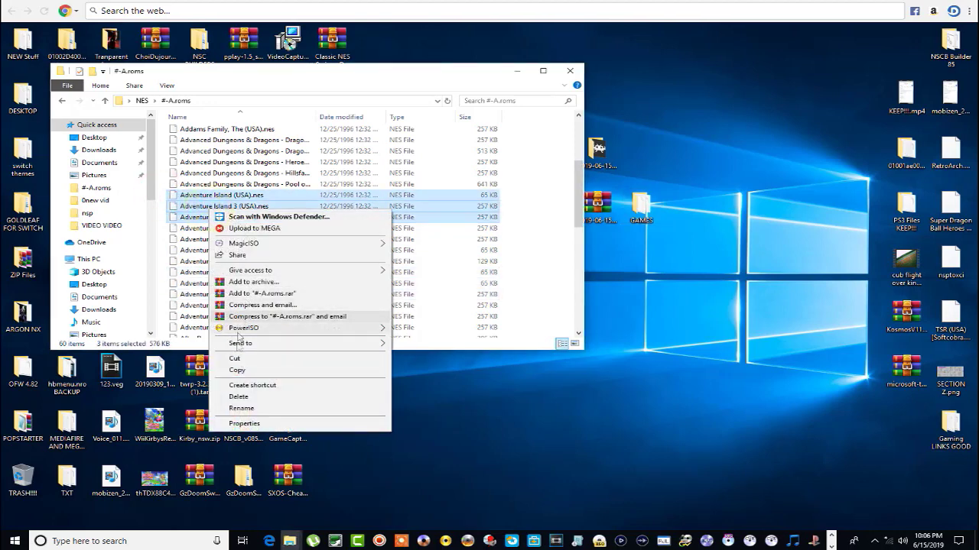
pyautogui.click(238, 370)
pyautogui.rightClick(640, 205)
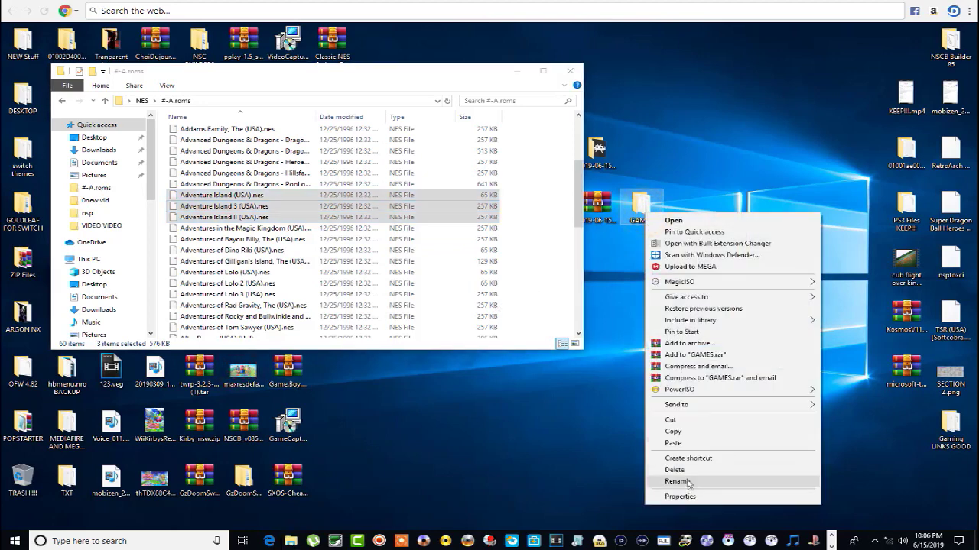
pyautogui.click(680, 443)
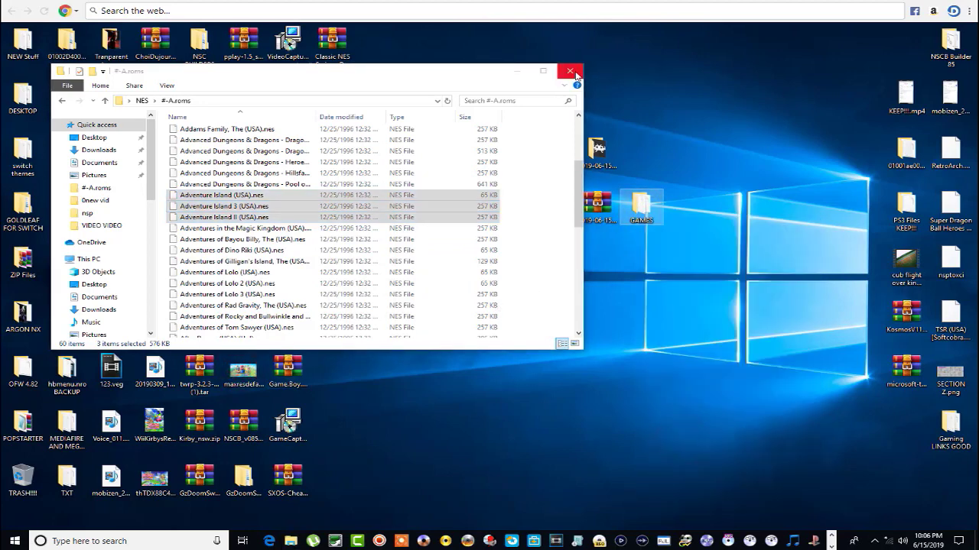
pyautogui.click(574, 72)
# Step: Copy Build_data_json.bat from the NES Classic Tool set v3 folder inside NES Classic Edition COMPLETE into the GAMES folder
pyautogui.doubleClick(642, 206)
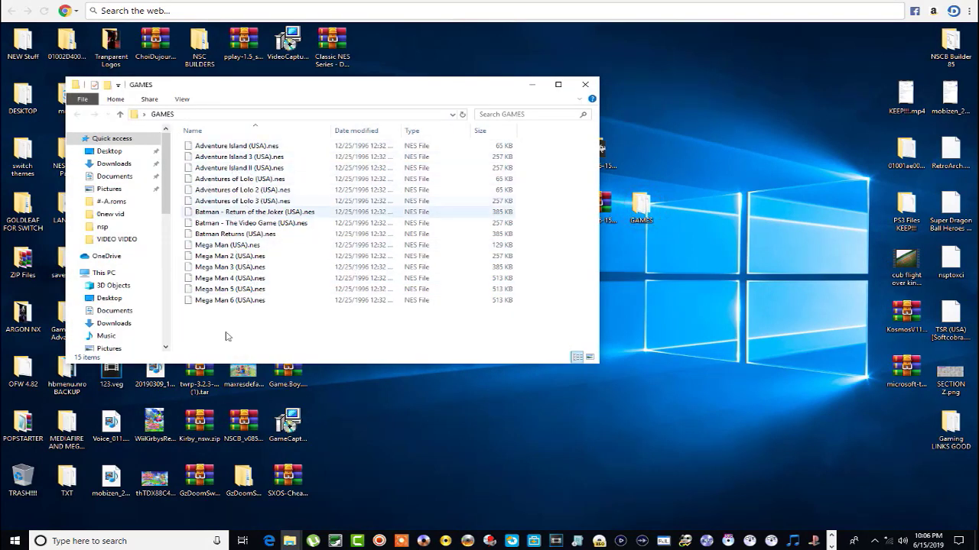
pyautogui.moveTo(384, 89); pyautogui.dragTo(757, 255)
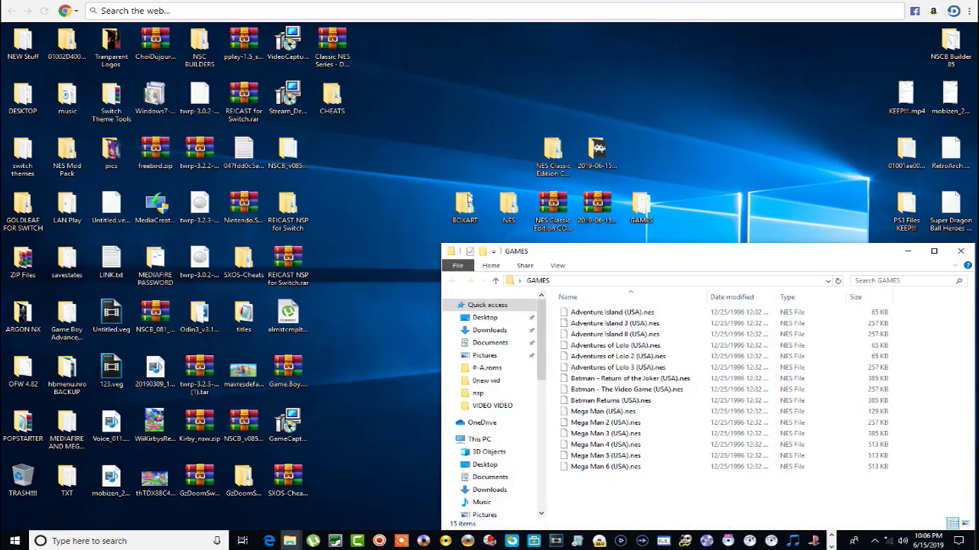
pyautogui.doubleClick(558, 155)
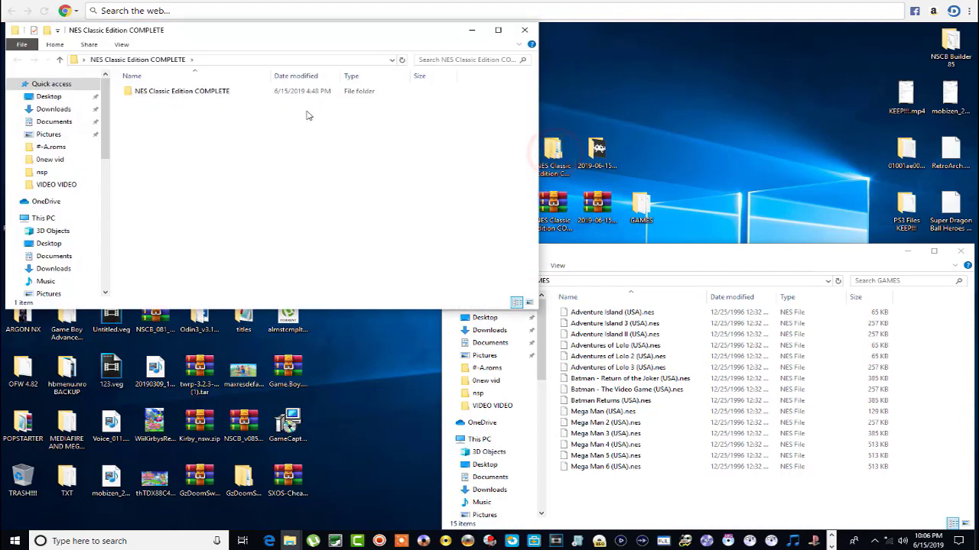
pyautogui.doubleClick(184, 91)
pyautogui.doubleClick(180, 95)
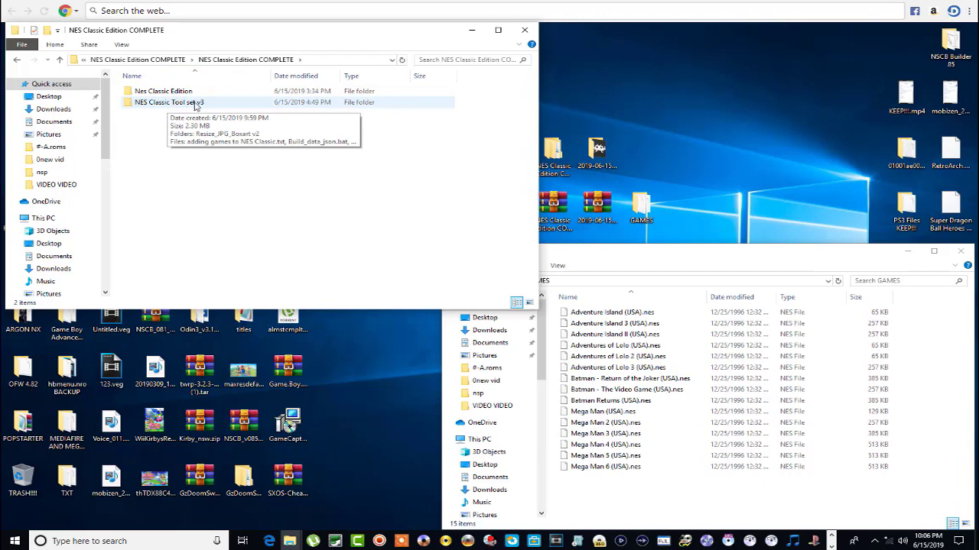
pyautogui.doubleClick(192, 104)
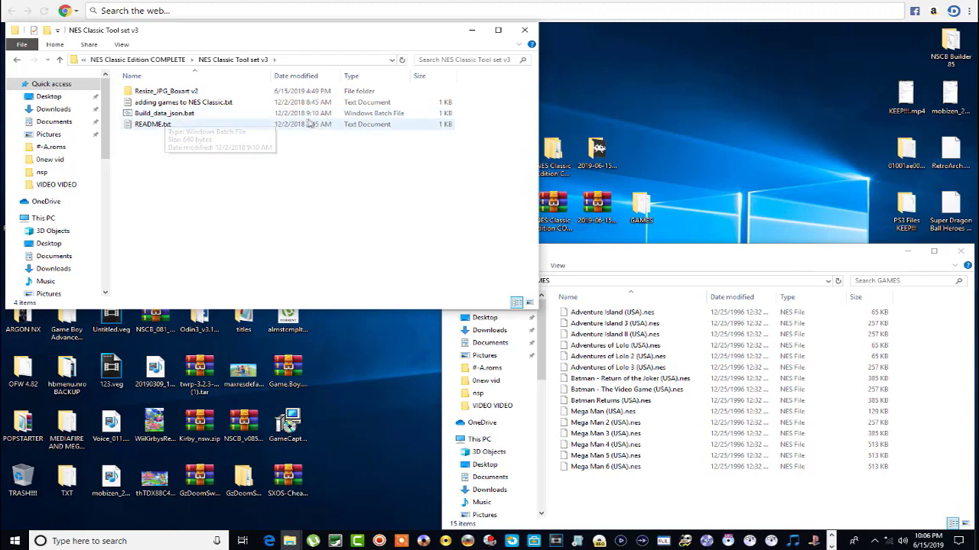
pyautogui.rightClick(301, 116)
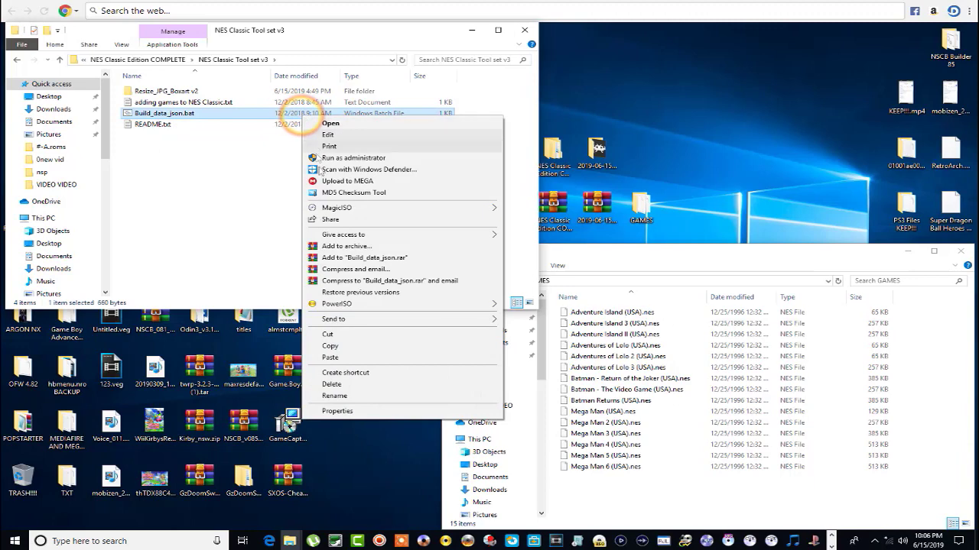
pyautogui.click(337, 346)
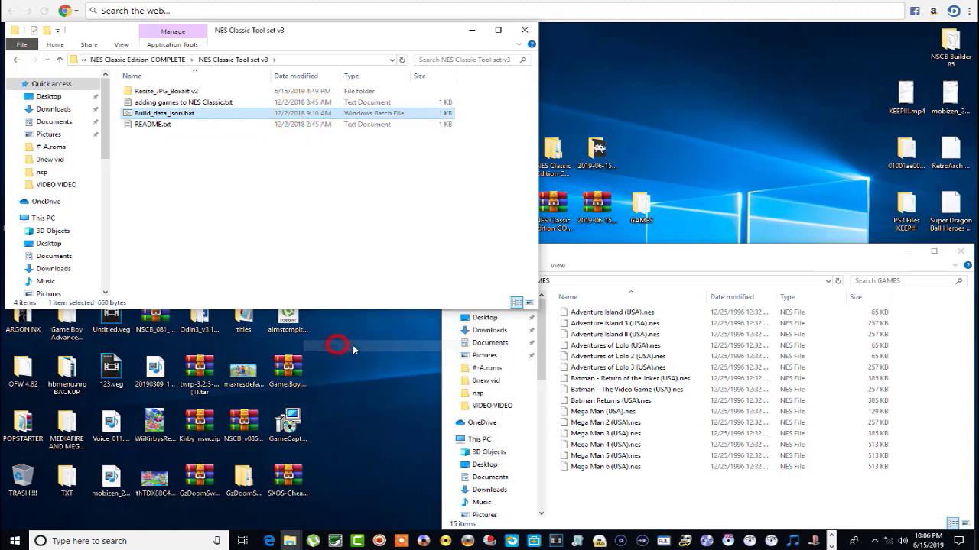
pyautogui.rightClick(573, 499)
pyautogui.click(604, 413)
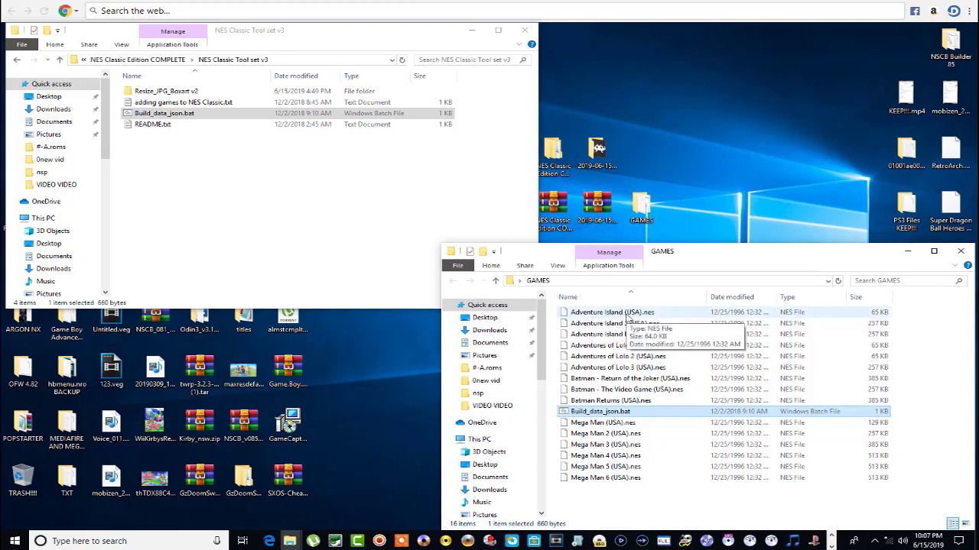
# Step: Run Build_data_json.bat in the GAMES folder, and check the generated data.json file and roms subfolder
pyautogui.click(590, 499)
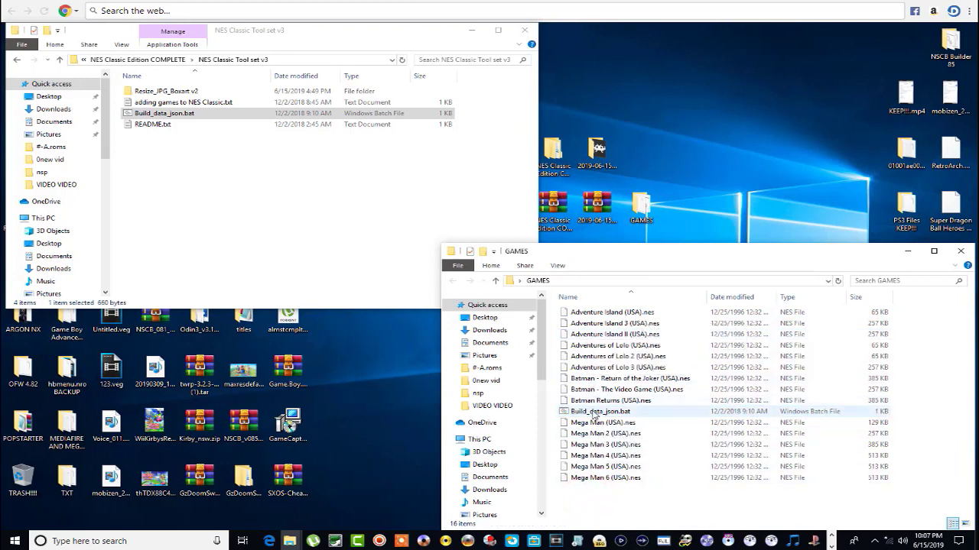
pyautogui.doubleClick(594, 413)
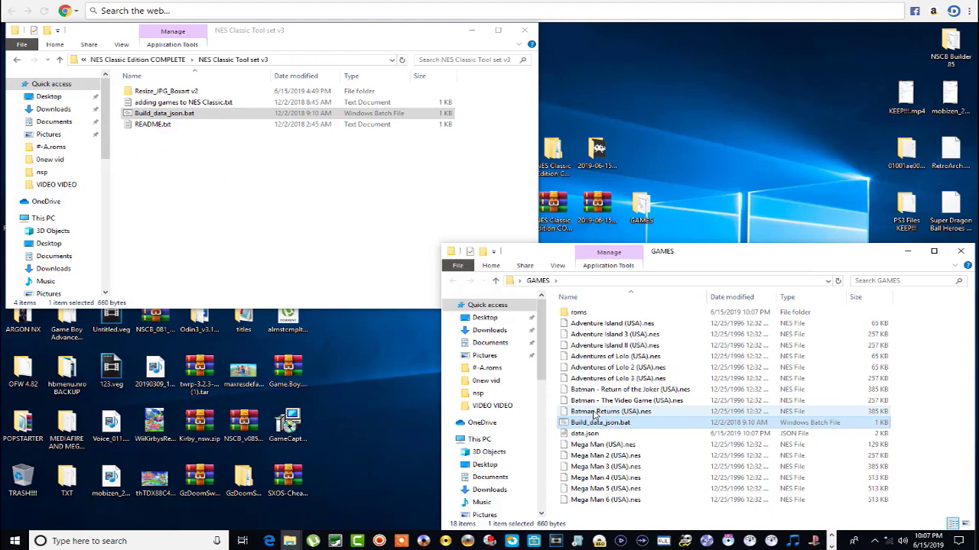
pyautogui.click(584, 433)
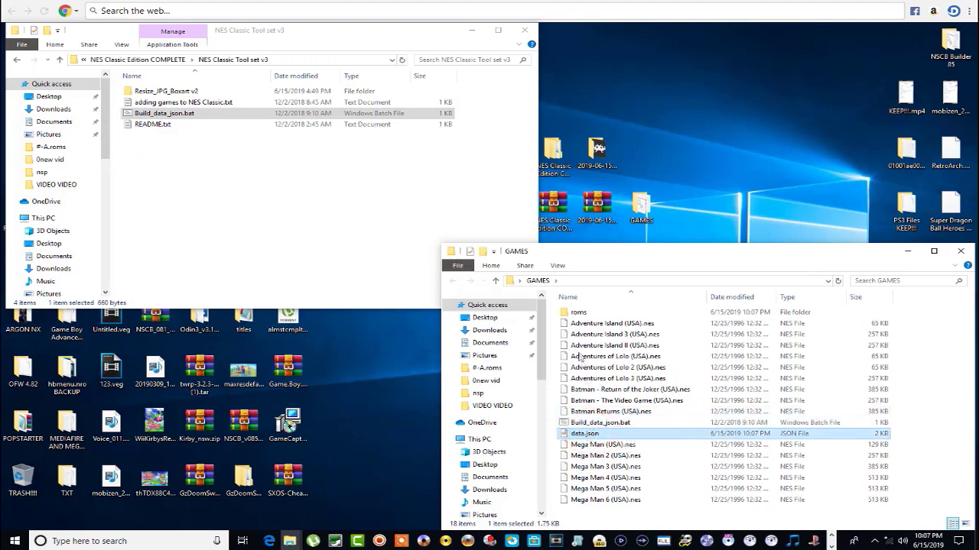
pyautogui.doubleClick(578, 313)
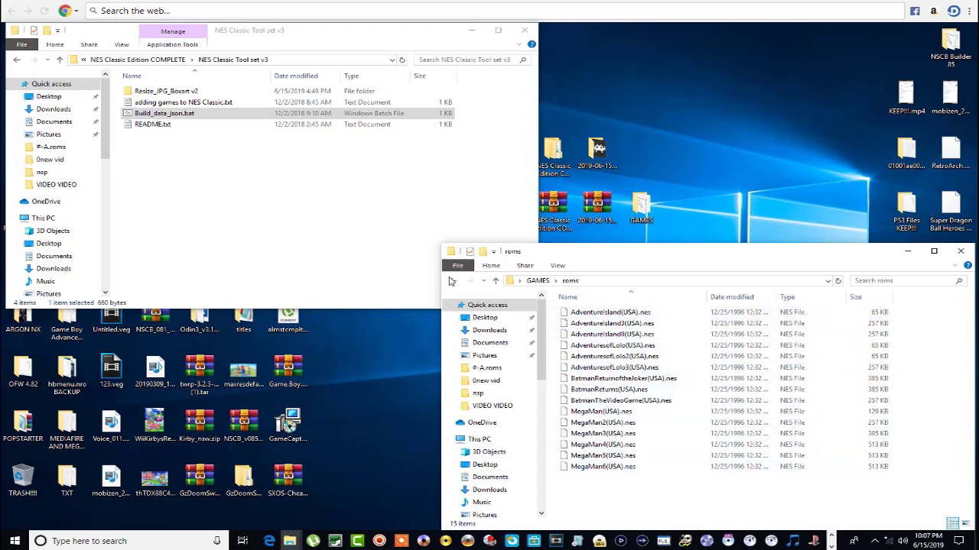
pyautogui.click(451, 280)
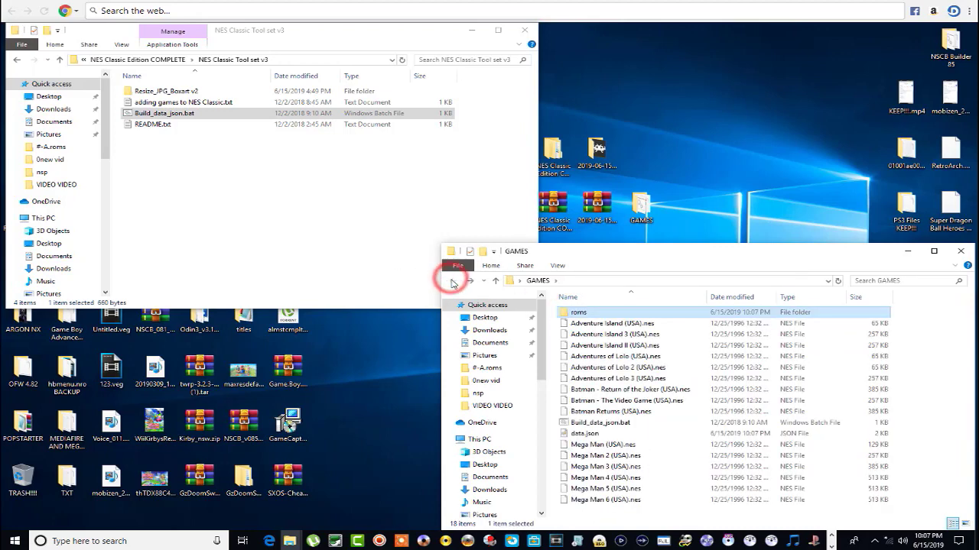
# Step: Delete the original roms and Build_data_json.bat from GAMES, keeping only the roms subfolder and data.json
pyautogui.click(583, 336)
pyautogui.hotkey('ctrl', 'a')
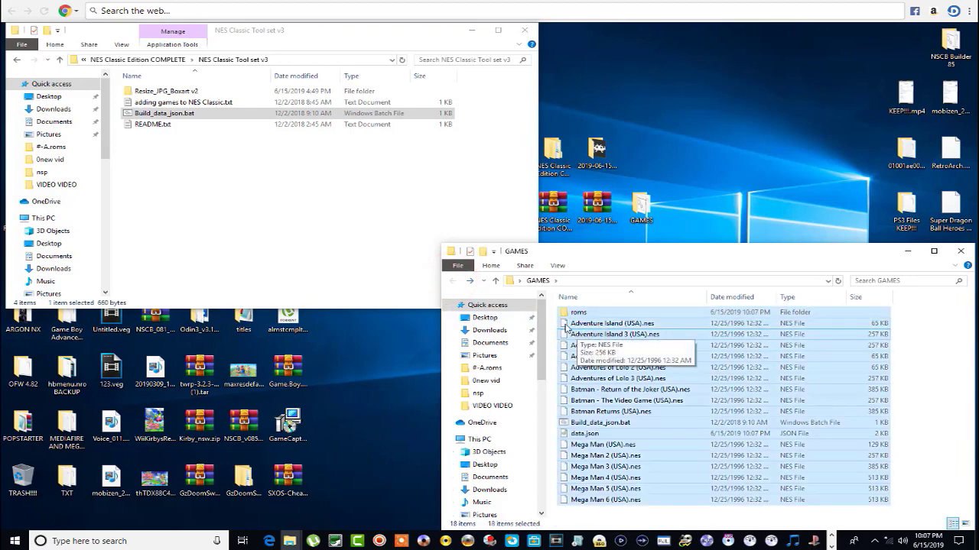
pyautogui.keyDown('ctrl'); pyautogui.click(577, 315); pyautogui.keyUp('ctrl')
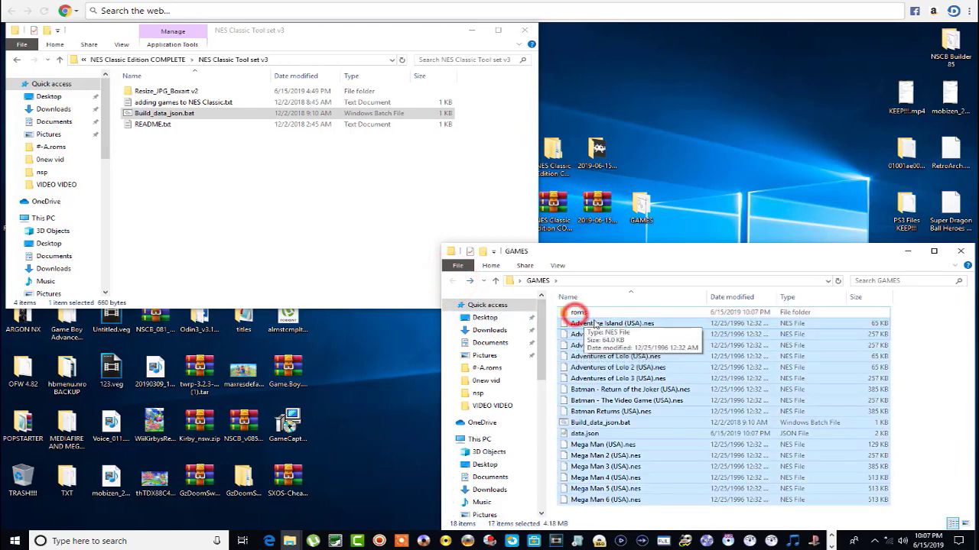
pyautogui.keyDown('ctrl'); pyautogui.click(611, 433); pyautogui.keyUp('ctrl')
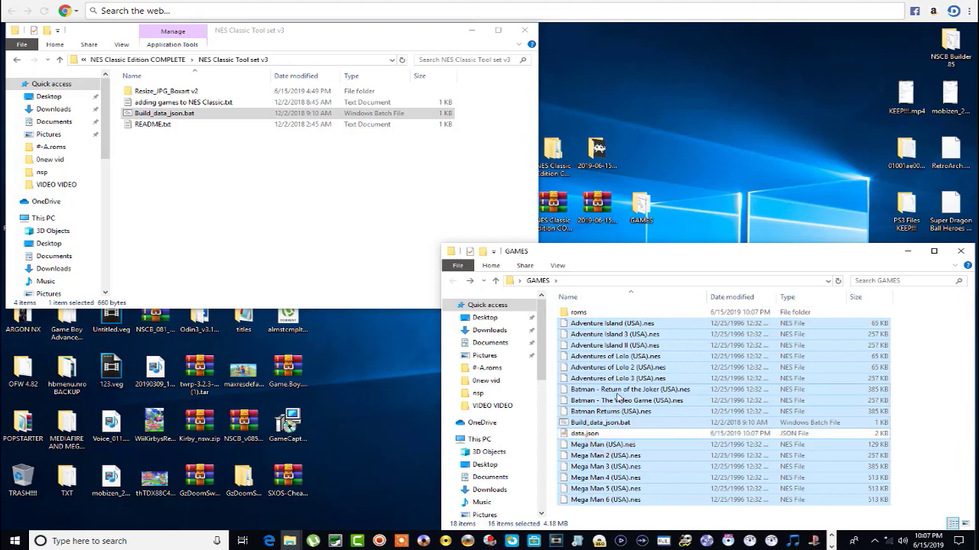
pyautogui.rightClick(618, 396)
pyautogui.click(633, 358)
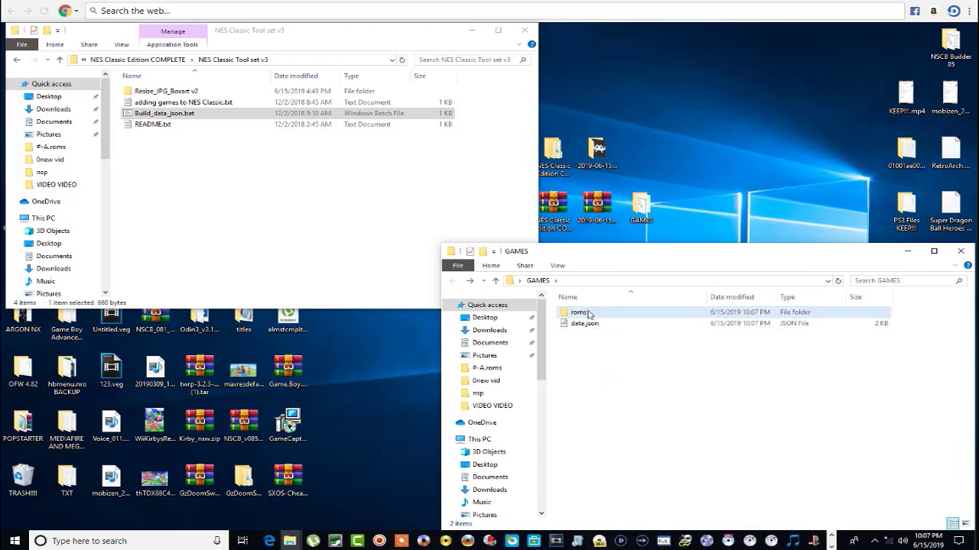
# Step: Move all the renamed .nes files from the roms subfolder up into the GAMES folder
pyautogui.doubleClick(579, 313)
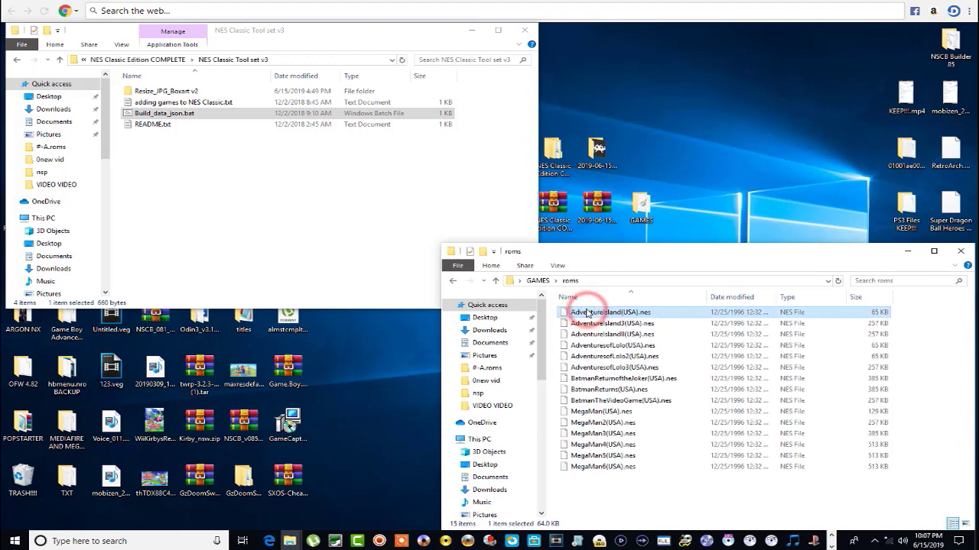
pyautogui.hotkey('ctrl', 'a')
pyautogui.rightClick(587, 313)
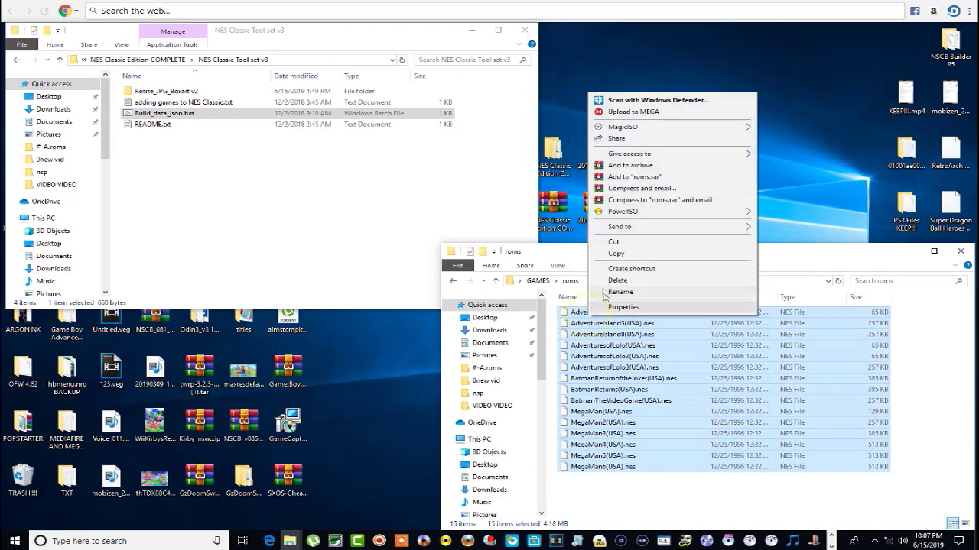
pyautogui.click(615, 241)
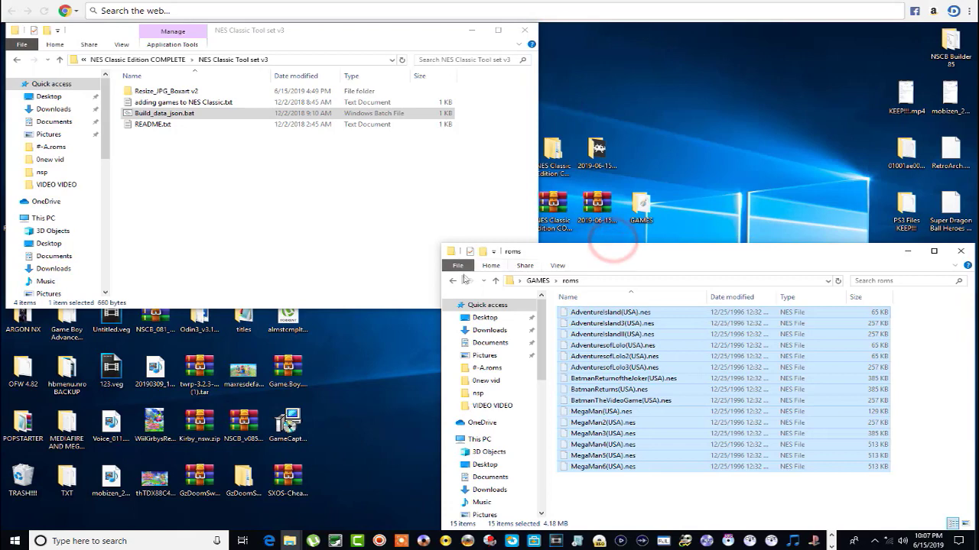
pyautogui.click(454, 280)
pyautogui.rightClick(587, 374)
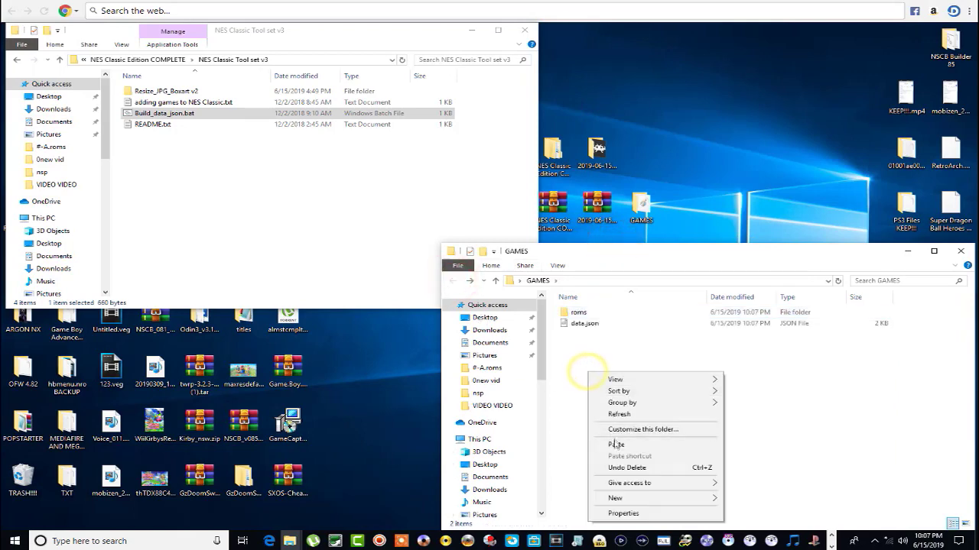
pyautogui.click(615, 444)
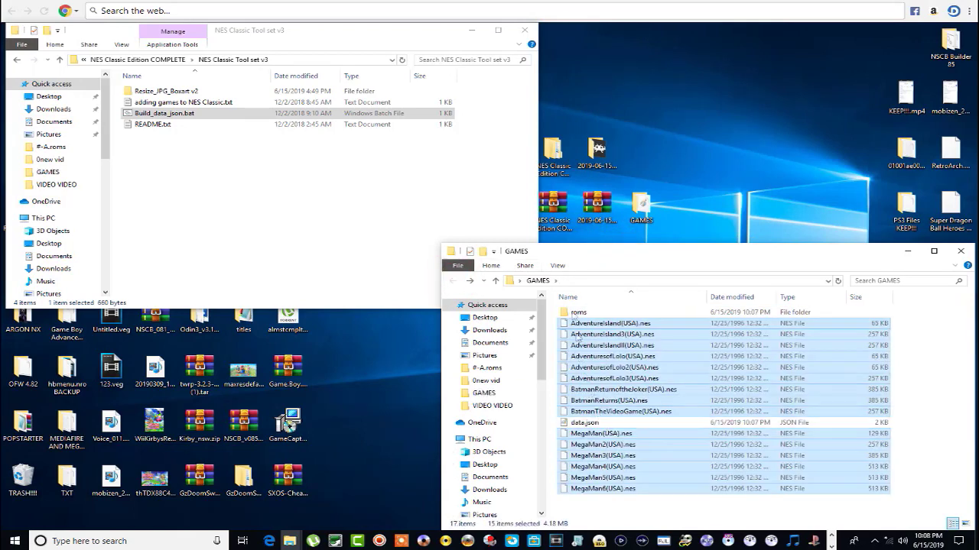
# Step: Delete the emptied roms subfolder from GAMES, and close the GAMES window
pyautogui.click(573, 311)
pyautogui.rightClick(573, 311)
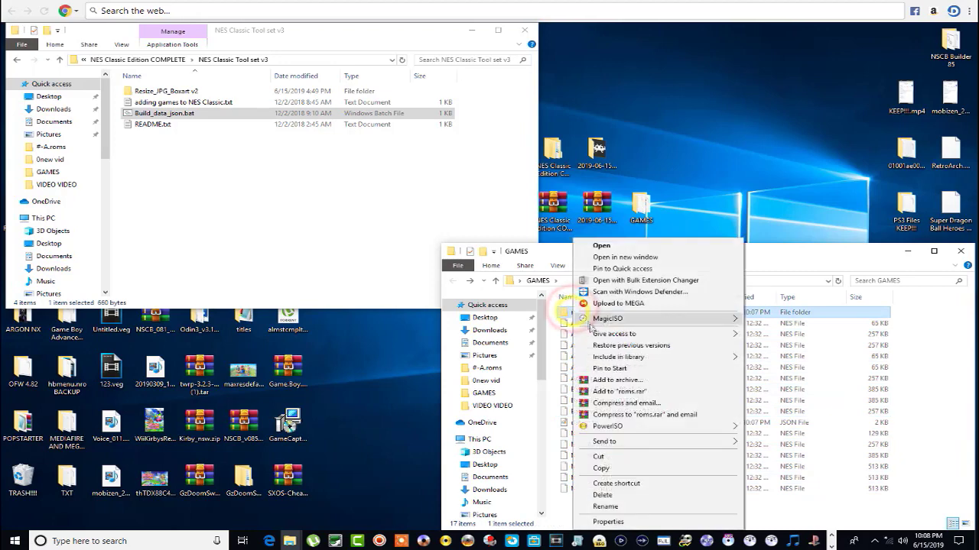
pyautogui.click(602, 494)
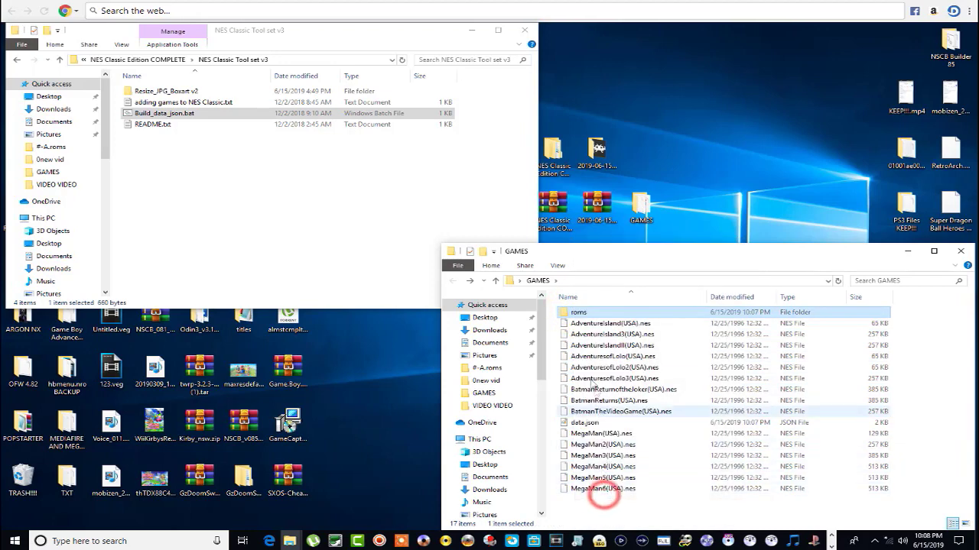
pyautogui.click(607, 496)
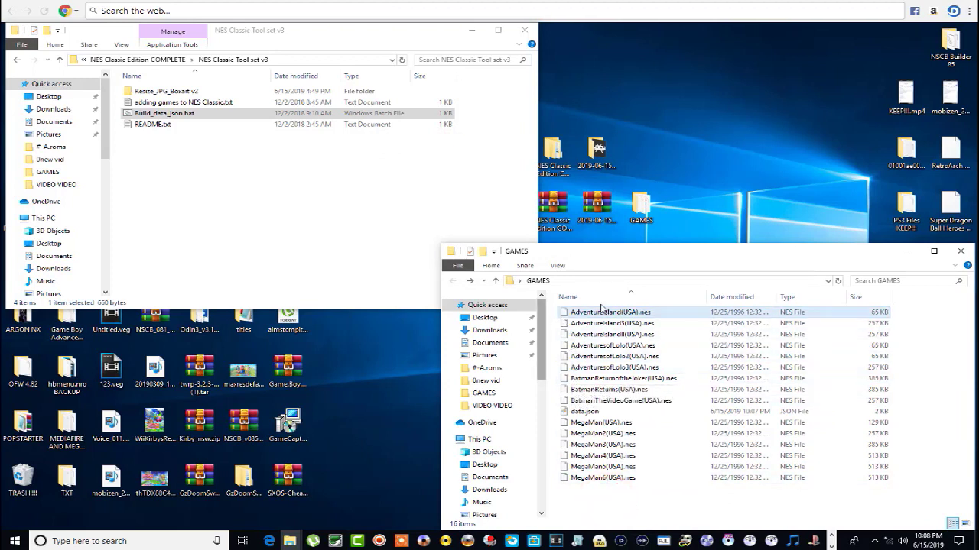
pyautogui.click(971, 255)
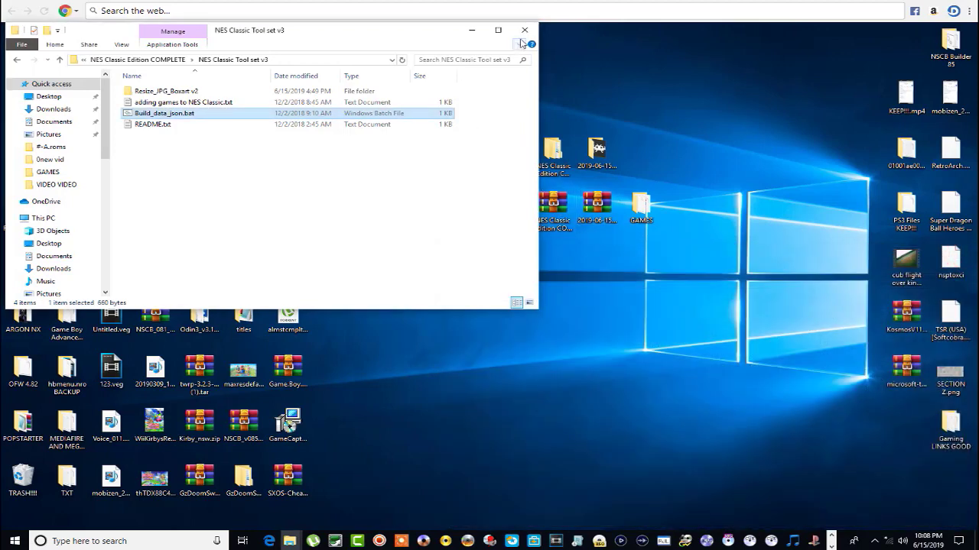
# Step: Move the NES Classic Tool set v3 window clear of the BOXART folder, and create a desktop folder named PICTURES
pyautogui.moveTo(395, 38); pyautogui.dragTo(348, 244)
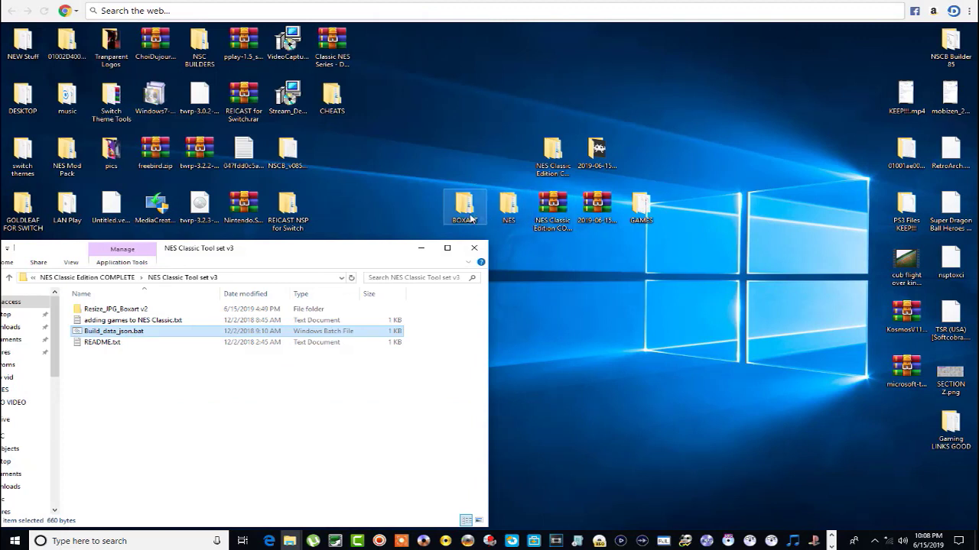
pyautogui.rightClick(696, 197)
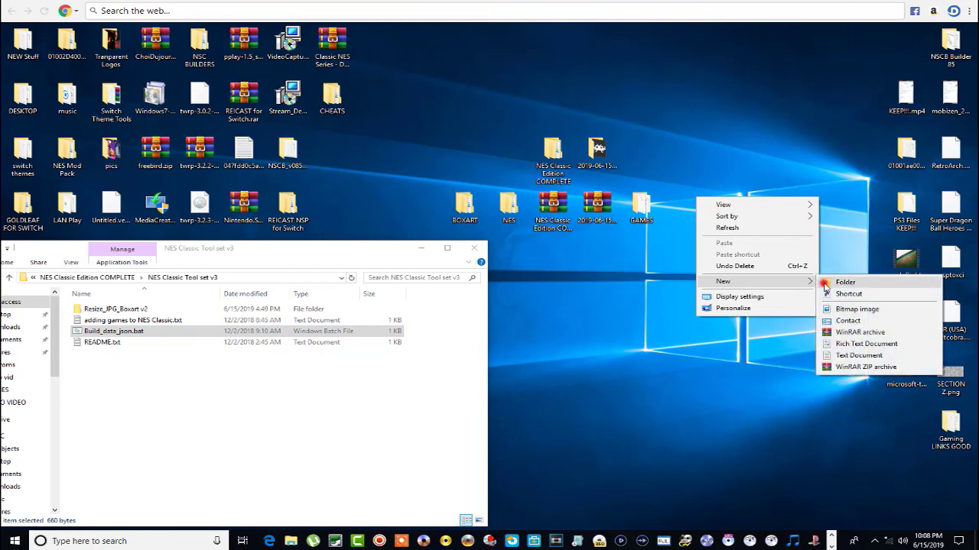
pyautogui.click(823, 281)
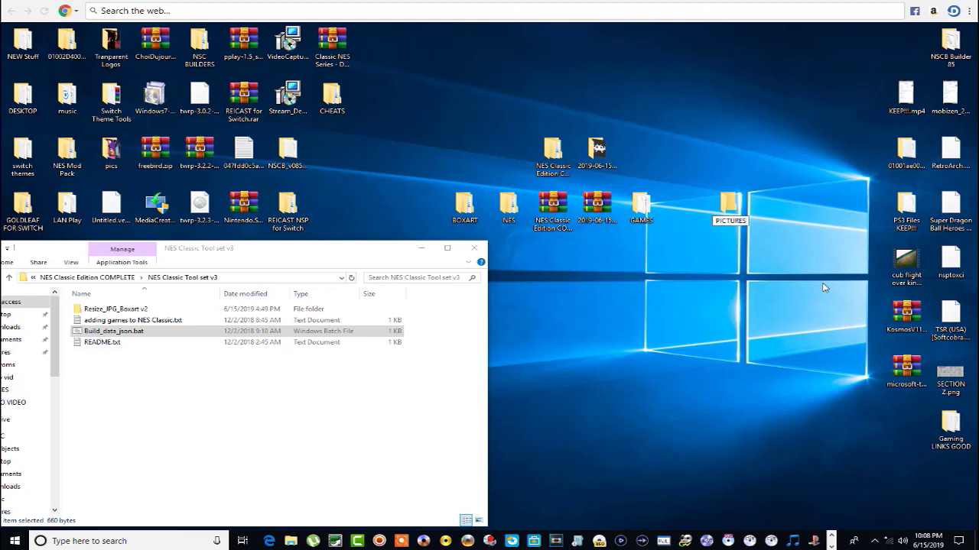
pyautogui.click(758, 270)
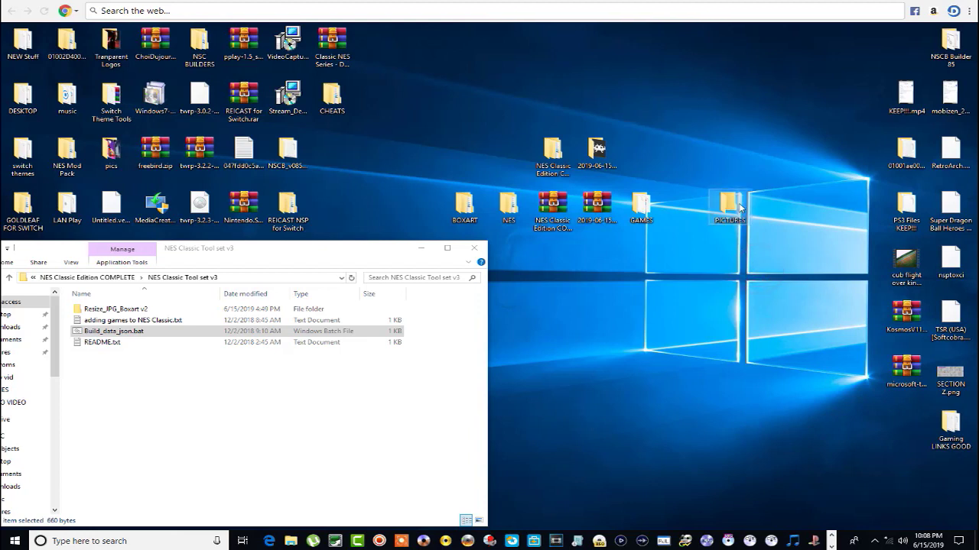
# Step: Place the PICTURES folder beside the GAMES folder on the desktop
pyautogui.moveTo(740, 207); pyautogui.dragTo(692, 207)
pyautogui.click(734, 238)
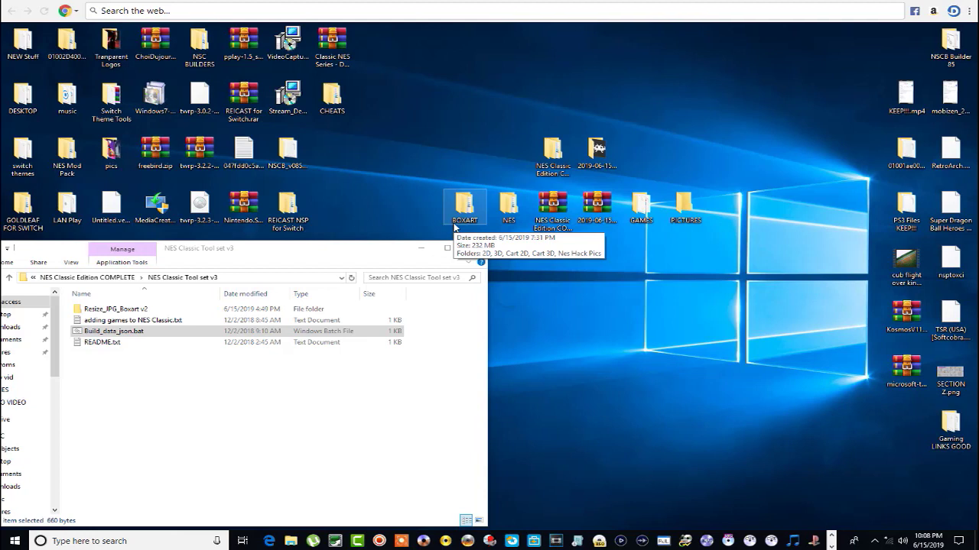
pyautogui.doubleClick(514, 203)
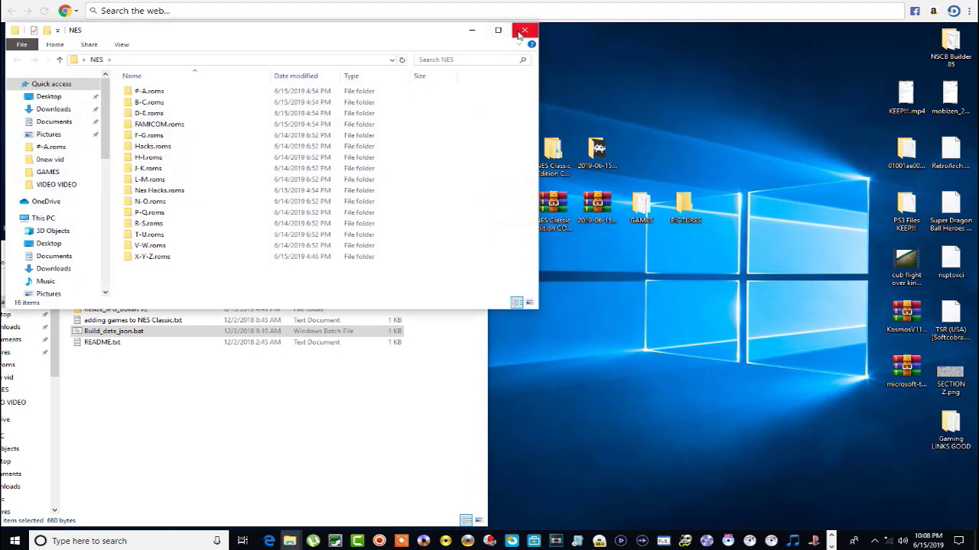
pyautogui.click(523, 31)
# Step: Copy the Mega Man and Mega Man 2 to 6 (USA) covers from BOXART's 2D folder into the desktop PICTURES folder
pyautogui.doubleClick(471, 208)
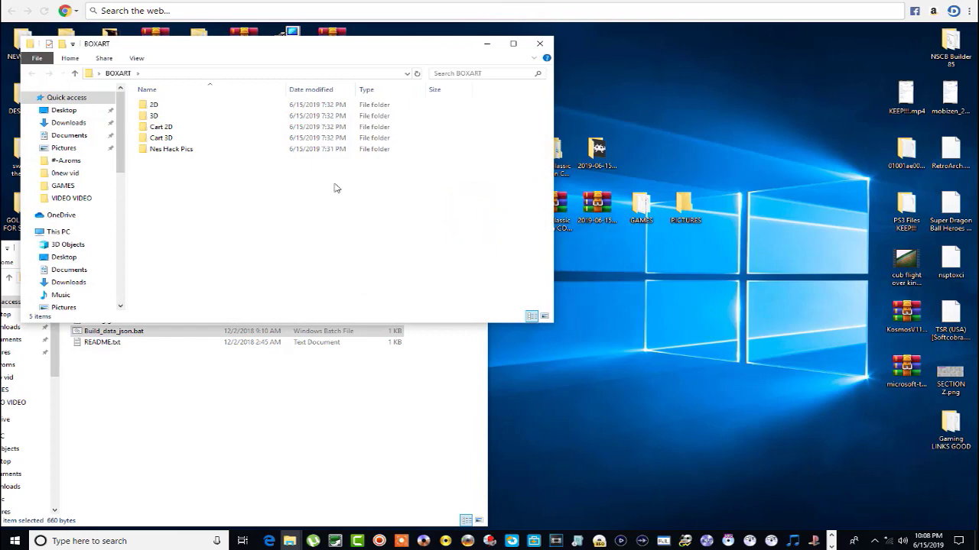
pyautogui.doubleClick(234, 104)
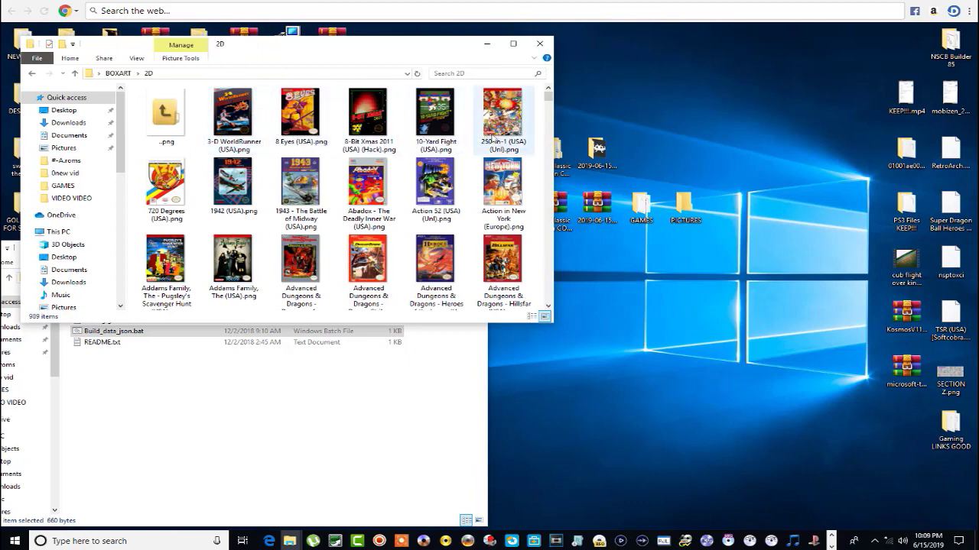
pyautogui.moveTo(546, 99); pyautogui.dragTo(558, 208)
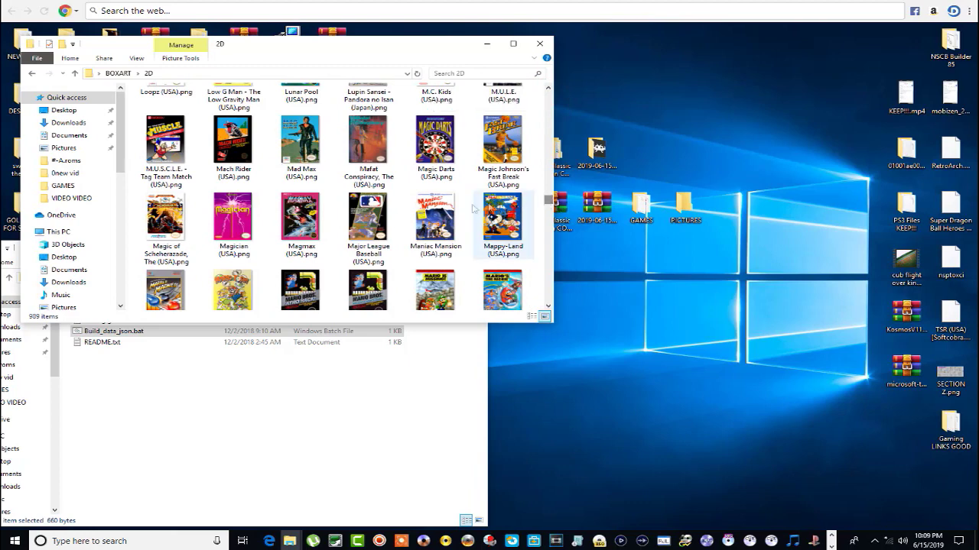
pyautogui.scroll(-5, 428, 191)
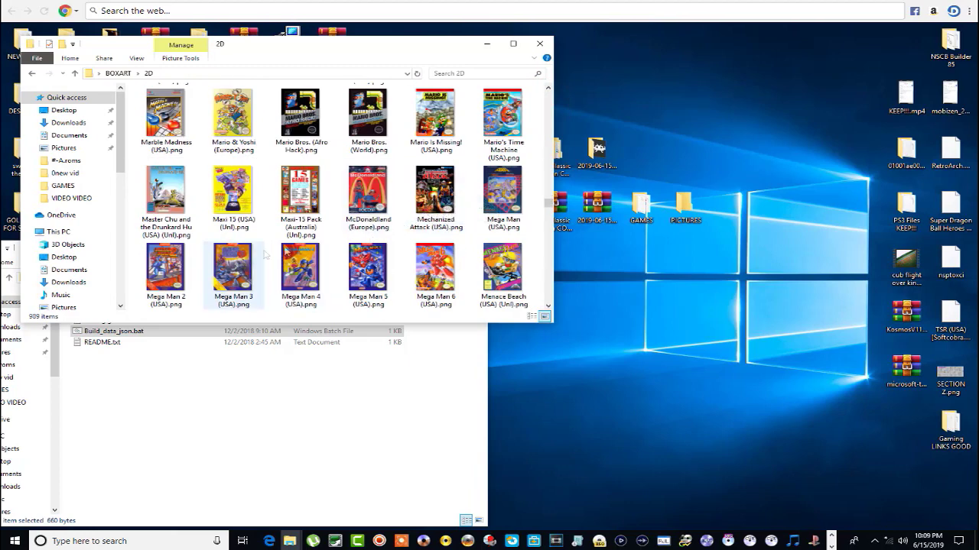
pyautogui.click(500, 208)
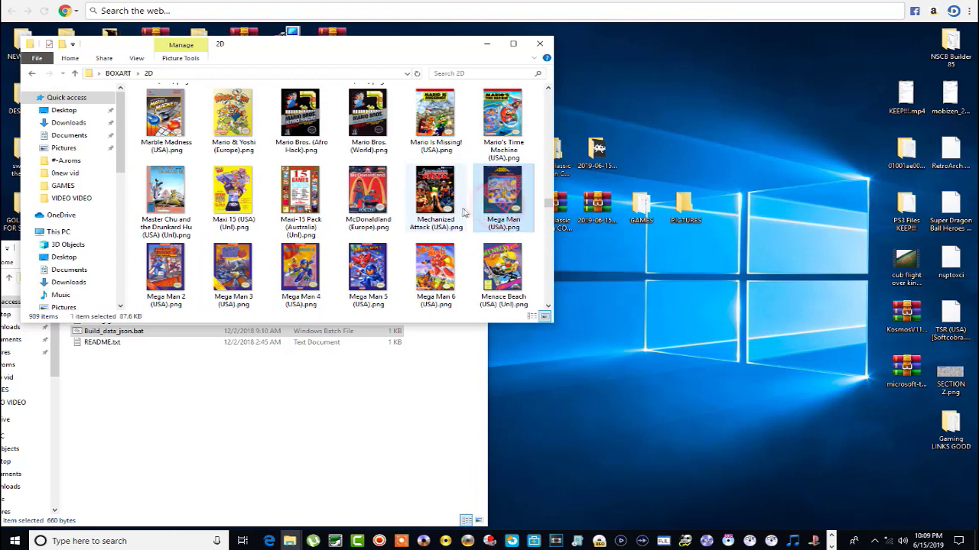
pyautogui.keyDown('ctrl'); pyautogui.click(165, 267); pyautogui.keyUp('ctrl')
pyautogui.keyDown('ctrl'); pyautogui.click(243, 260); pyautogui.keyUp('ctrl')
pyautogui.keyDown('ctrl'); pyautogui.click(283, 259); pyautogui.keyUp('ctrl')
pyautogui.keyDown('ctrl'); pyautogui.click(356, 256); pyautogui.keyUp('ctrl')
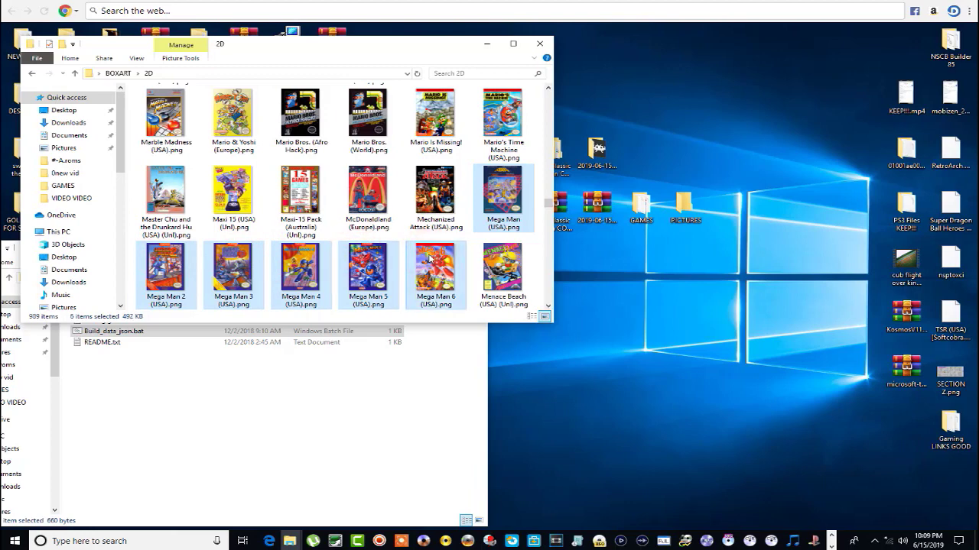
pyautogui.rightClick(429, 260)
pyautogui.click(458, 468)
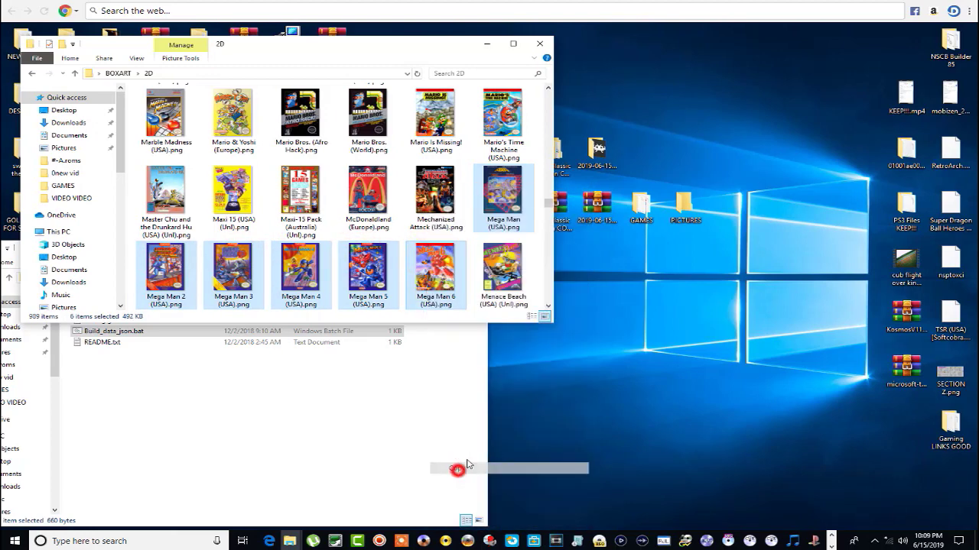
pyautogui.rightClick(684, 203)
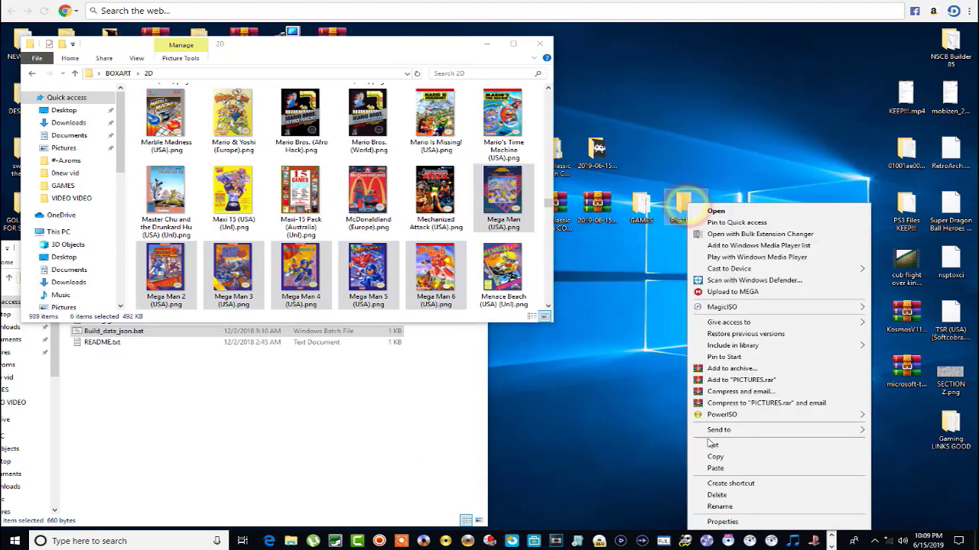
pyautogui.click(709, 468)
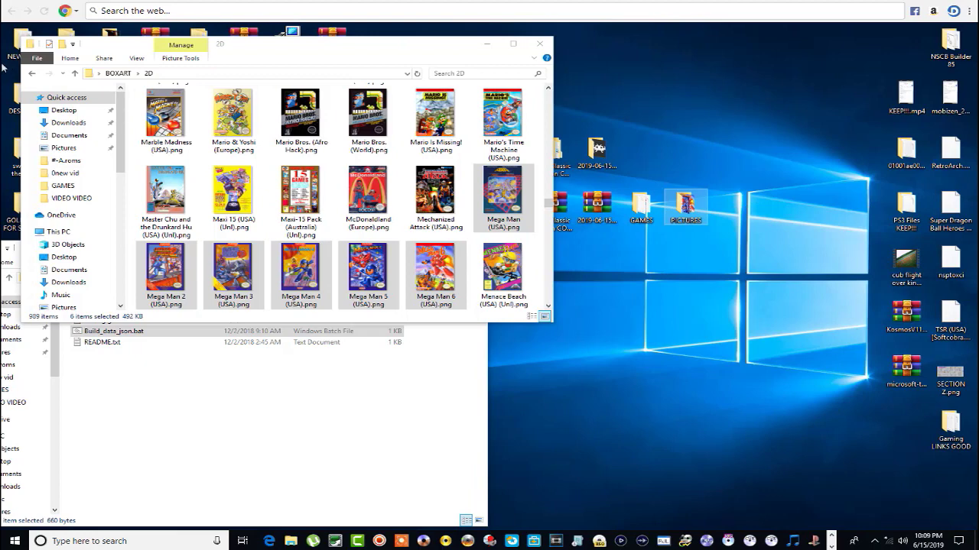
# Step: Copy the Batman - Return of the Joker, Batman - The Video Game and Batman Returns covers from BOXART's 3D folder into PICTURES
pyautogui.click(31, 74)
pyautogui.doubleClick(160, 116)
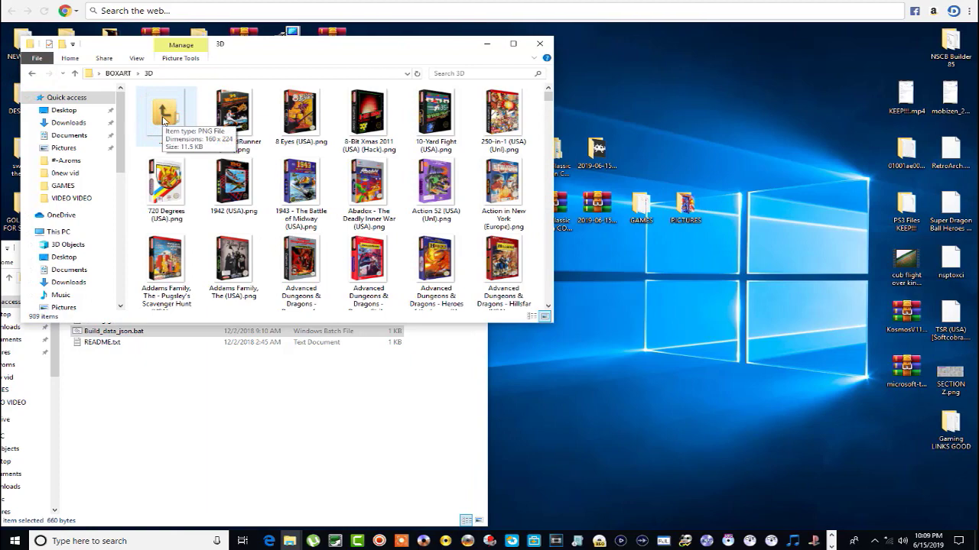
pyautogui.scroll(-6, 202, 187)
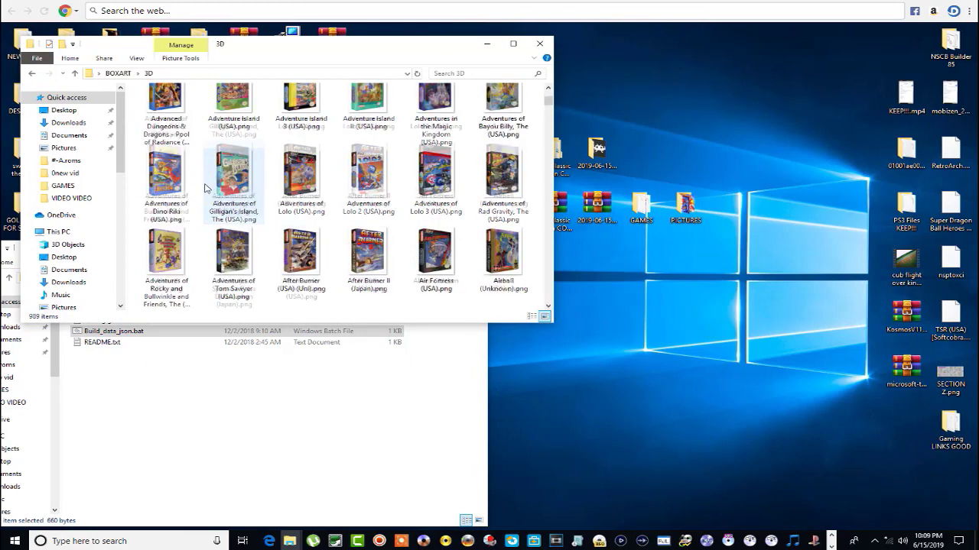
pyautogui.scroll(-5, 207, 188)
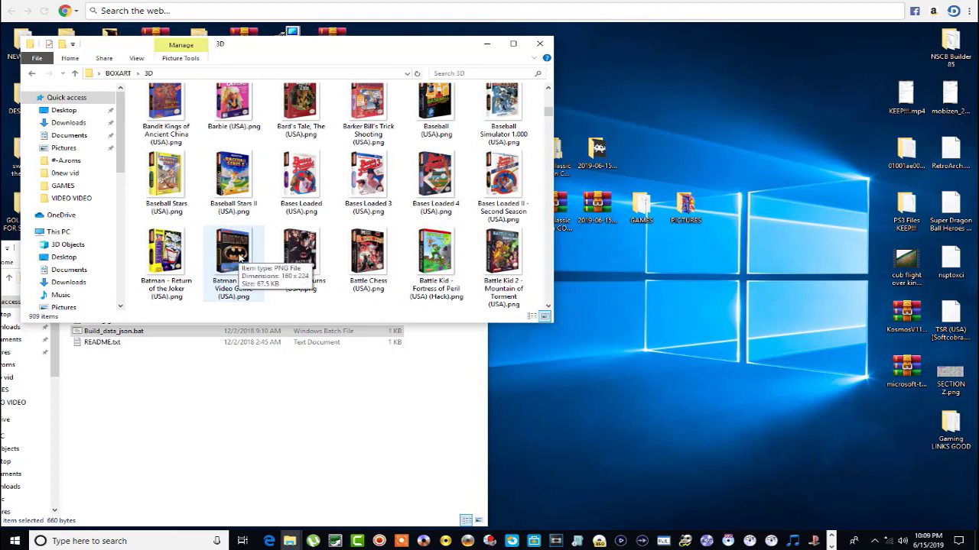
pyautogui.click(161, 243)
pyautogui.keyDown('ctrl'); pyautogui.click(233, 252); pyautogui.keyUp('ctrl')
pyautogui.keyDown('ctrl'); pyautogui.click(306, 250); pyautogui.keyUp('ctrl')
pyautogui.rightClick(306, 250)
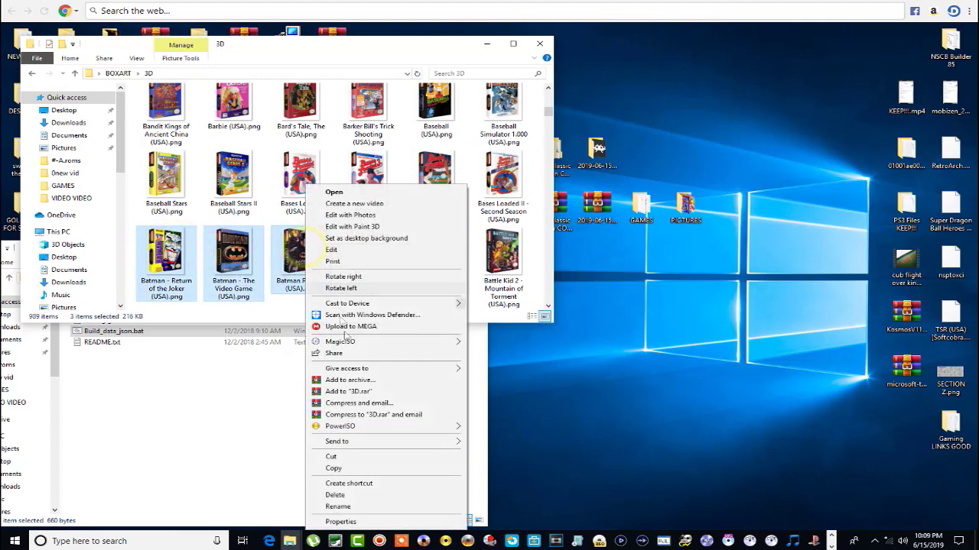
pyautogui.click(348, 468)
pyautogui.rightClick(680, 204)
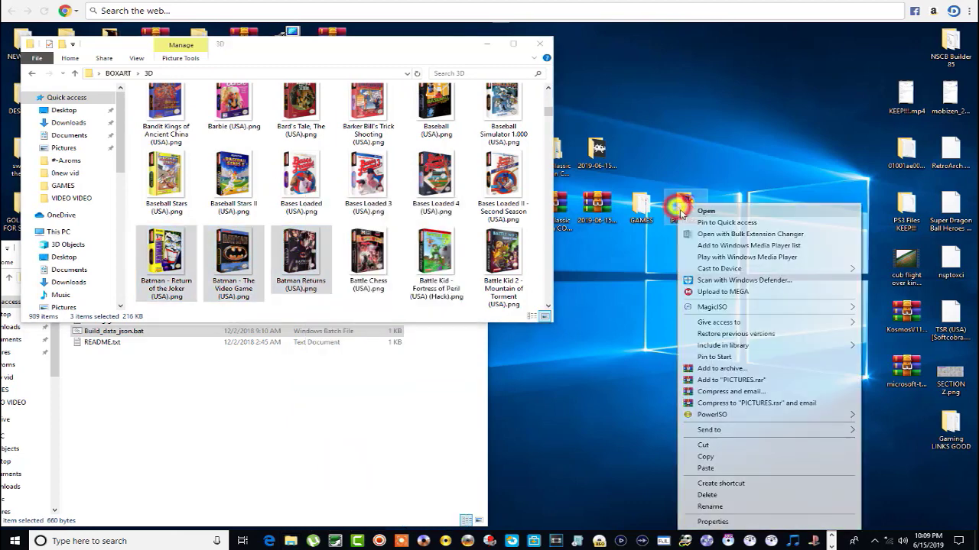
pyautogui.click(705, 467)
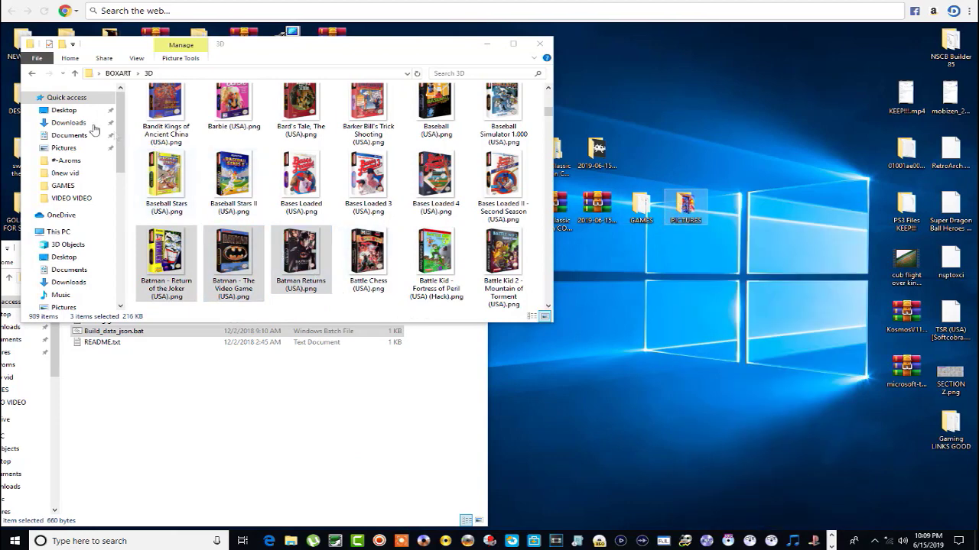
# Step: Copy the Adventures of Lolo, Lolo 2 and Lolo 3 (USA) images from BOXART's Cart 2D folder into PICTURES
pyautogui.click(32, 75)
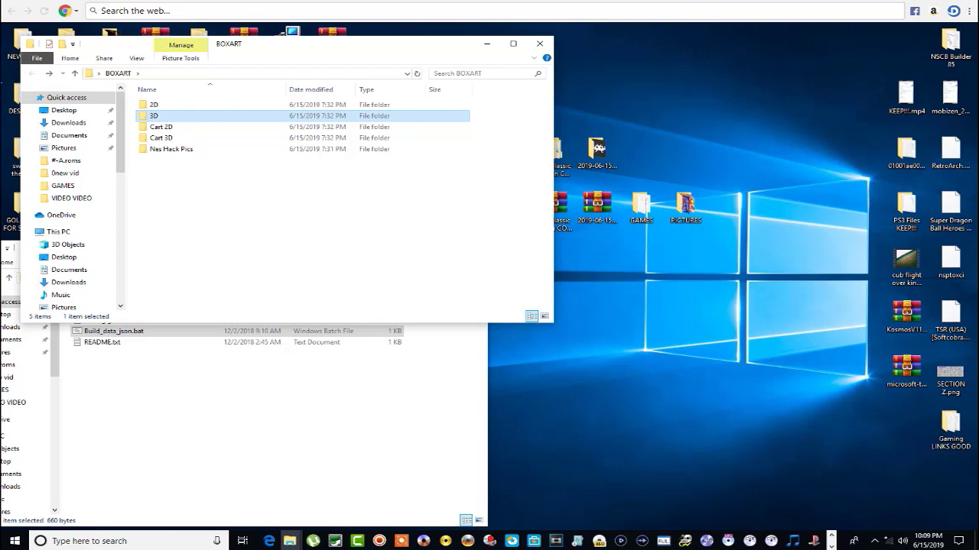
pyautogui.doubleClick(170, 128)
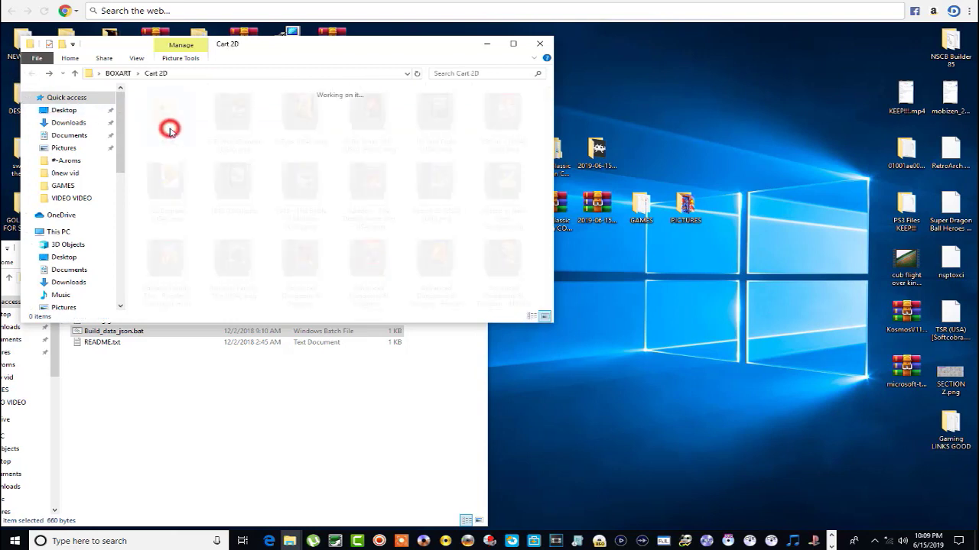
pyautogui.scroll(-2, 215, 147)
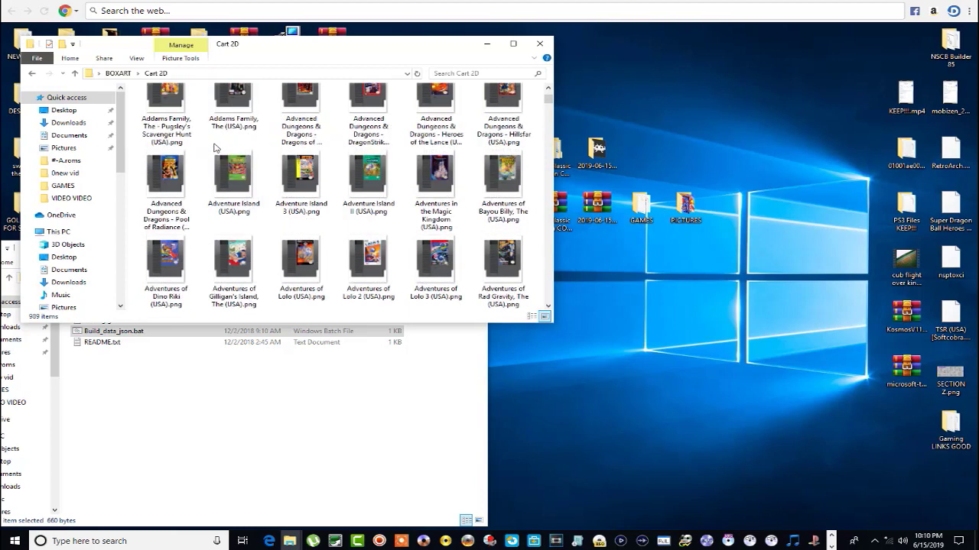
pyautogui.click(304, 261)
pyautogui.keyDown('ctrl'); pyautogui.click(369, 260); pyautogui.keyUp('ctrl')
pyautogui.keyDown('ctrl'); pyautogui.click(433, 260); pyautogui.keyUp('ctrl')
pyautogui.rightClick(433, 260)
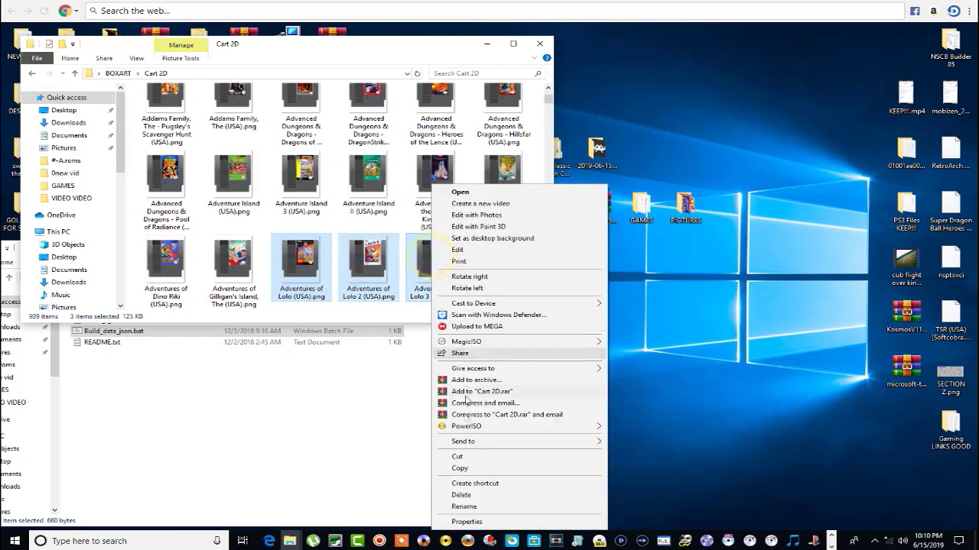
pyautogui.click(469, 469)
pyautogui.rightClick(683, 208)
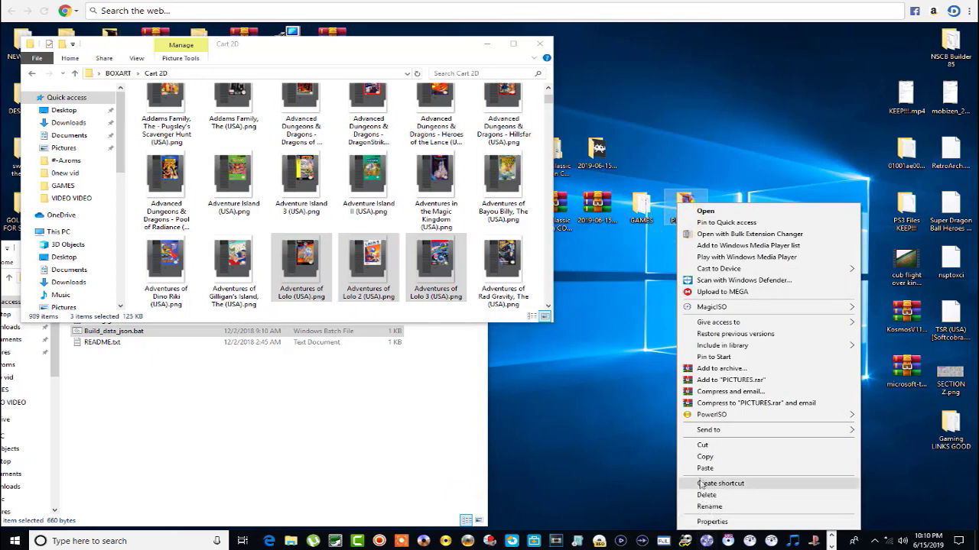
pyautogui.click(699, 469)
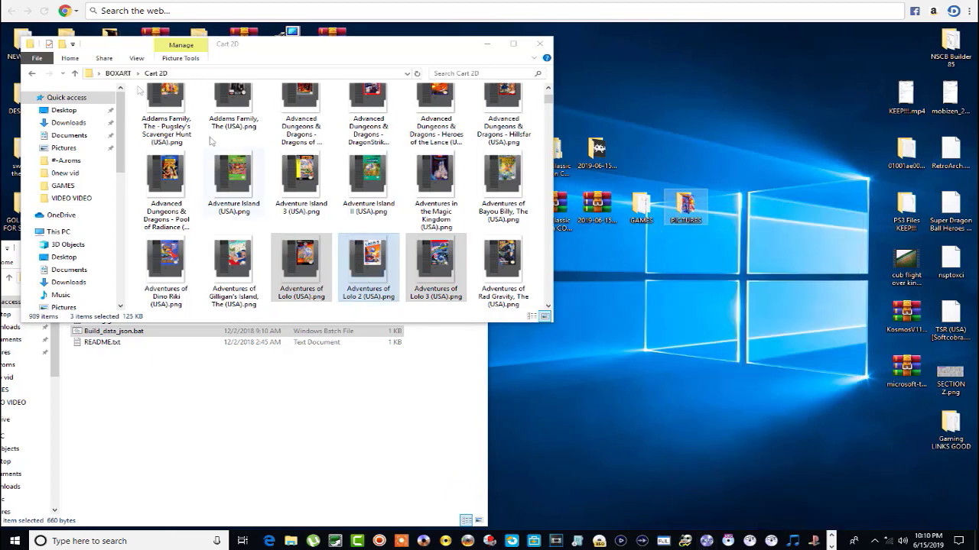
# Step: Copy the Adventure Island, Adventure Island II and Adventure Island 3 (USA) images from BOXART's Cart 3D folder into PICTURES
pyautogui.click(30, 73)
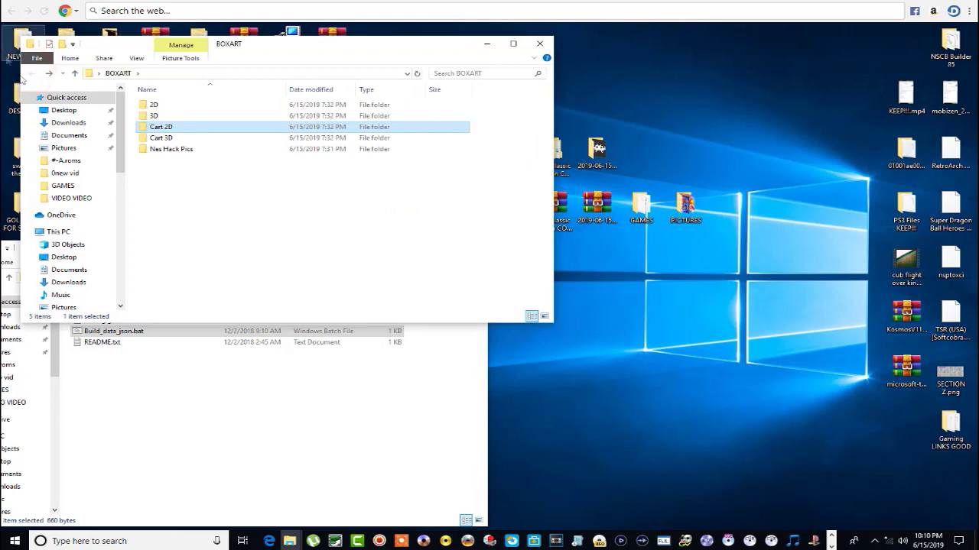
pyautogui.click(162, 138)
pyautogui.doubleClick(163, 139)
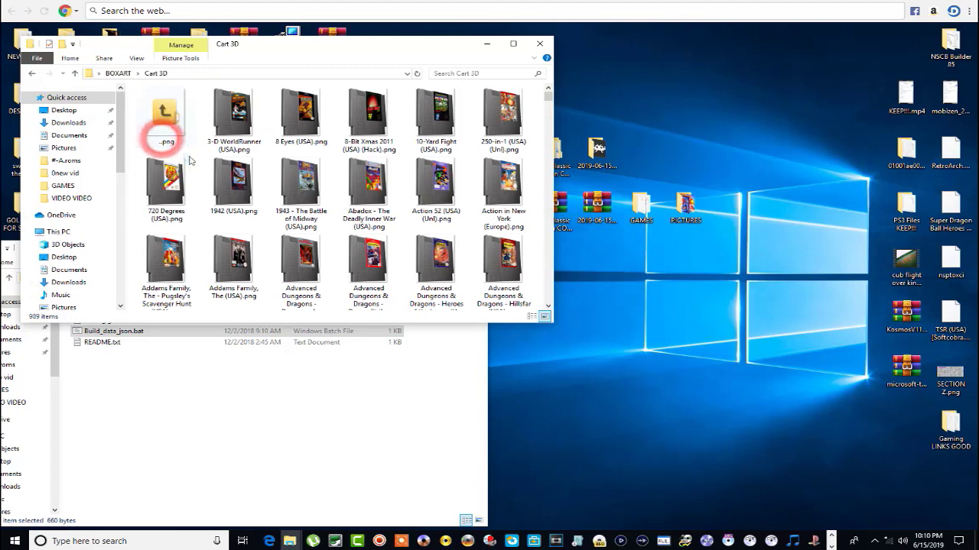
pyautogui.scroll(-2, 204, 166)
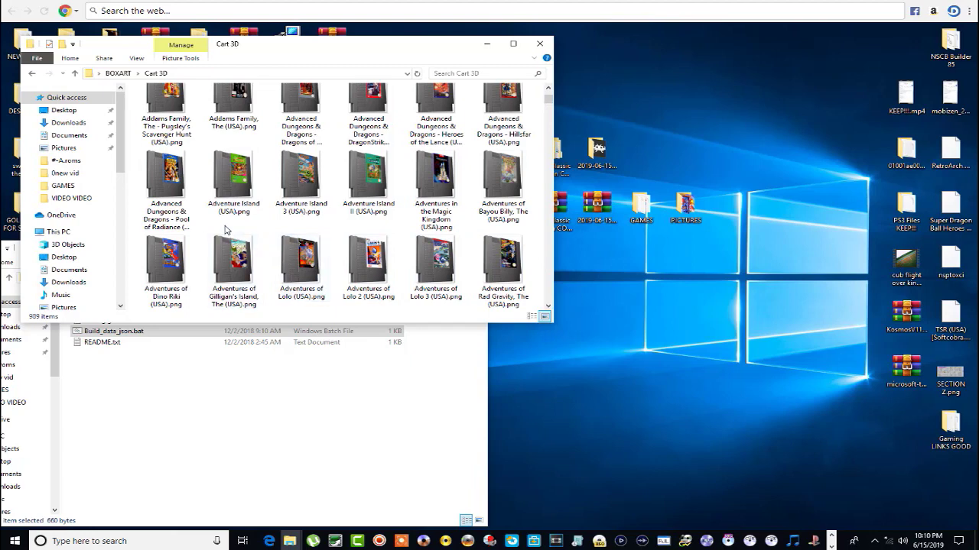
pyautogui.scroll(-2, 226, 231)
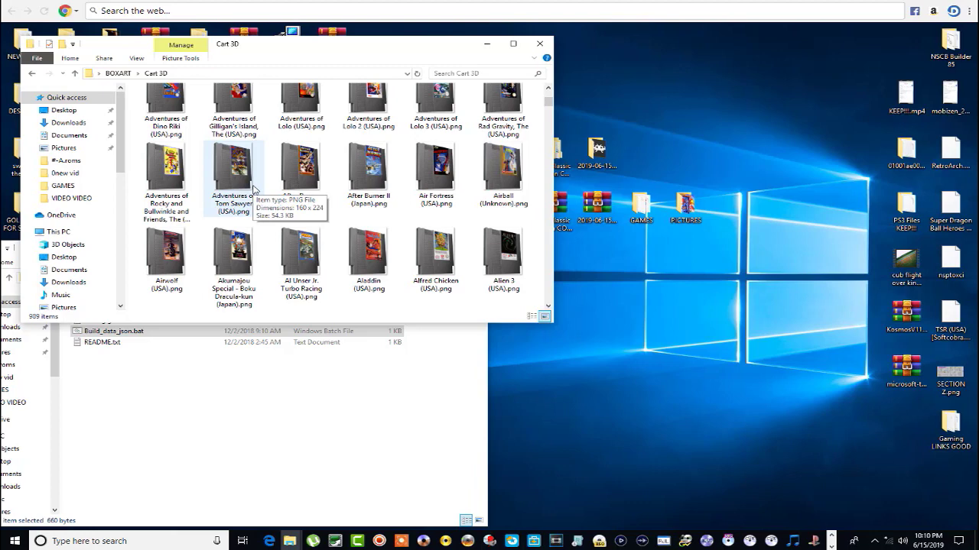
pyautogui.scroll(1, 254, 190)
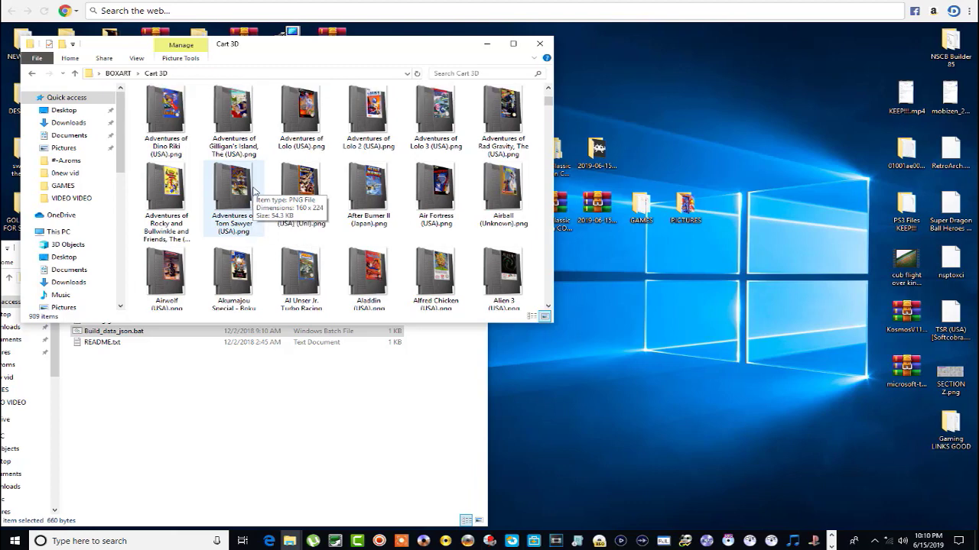
pyautogui.scroll(5, 256, 187)
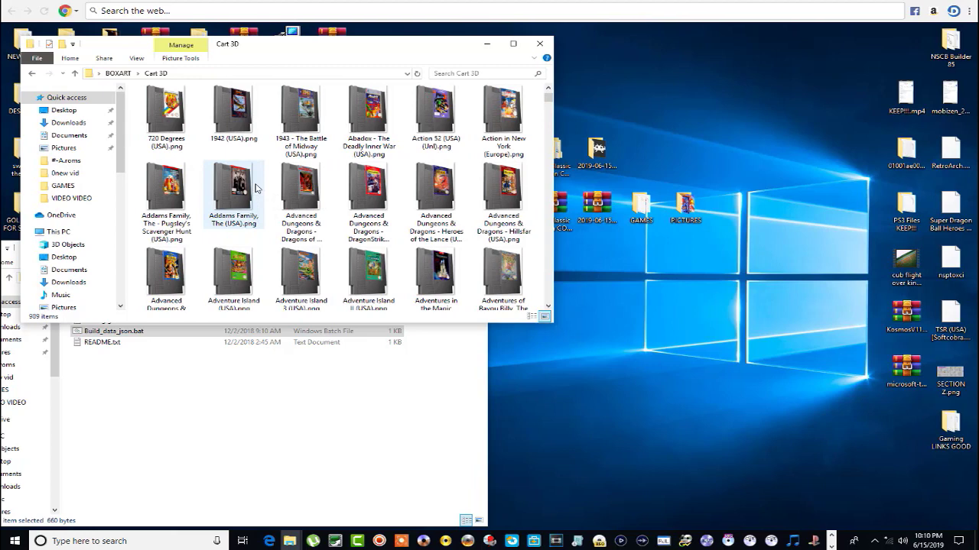
pyautogui.scroll(-2, 288, 275)
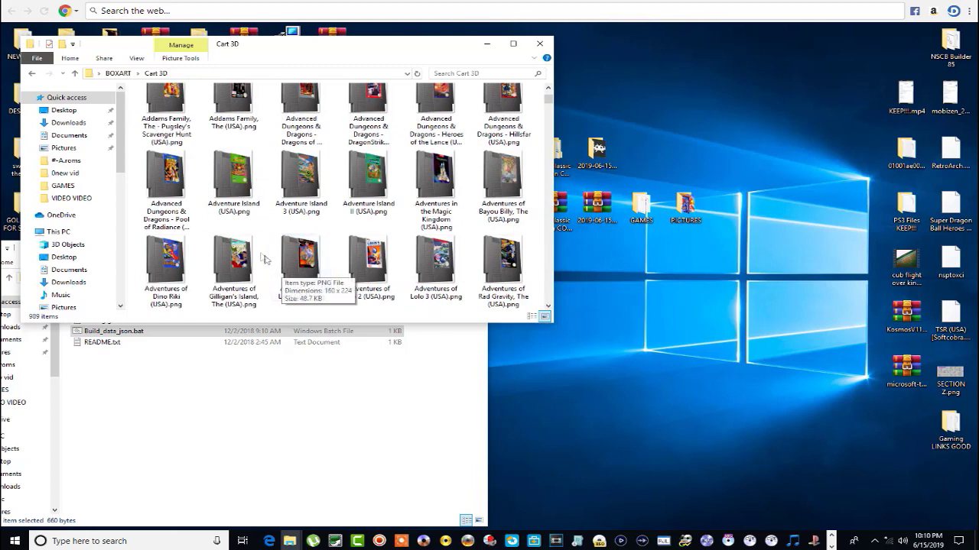
pyautogui.click(235, 193)
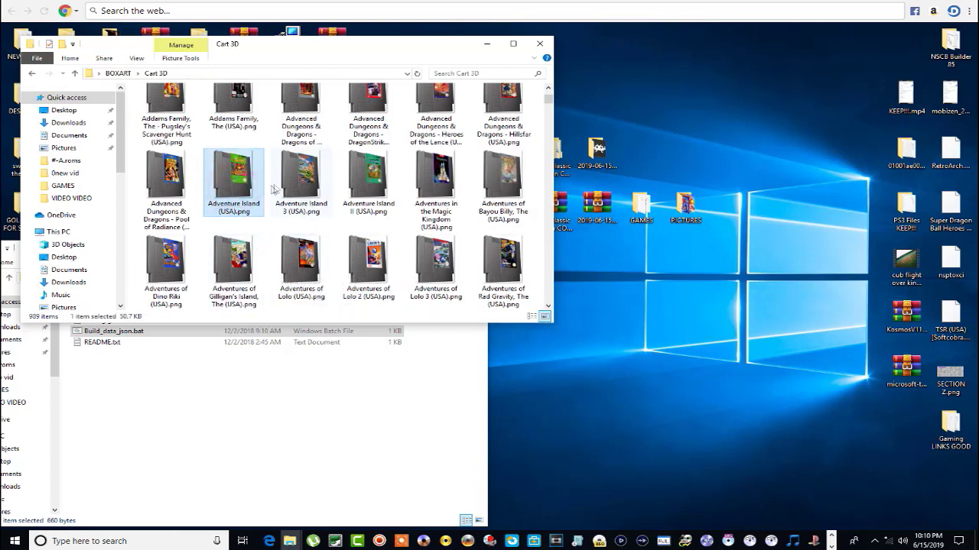
pyautogui.keyDown('ctrl'); pyautogui.click(294, 187); pyautogui.keyUp('ctrl')
pyautogui.keyDown('ctrl'); pyautogui.click(359, 191); pyautogui.keyUp('ctrl')
pyautogui.rightClick(359, 191)
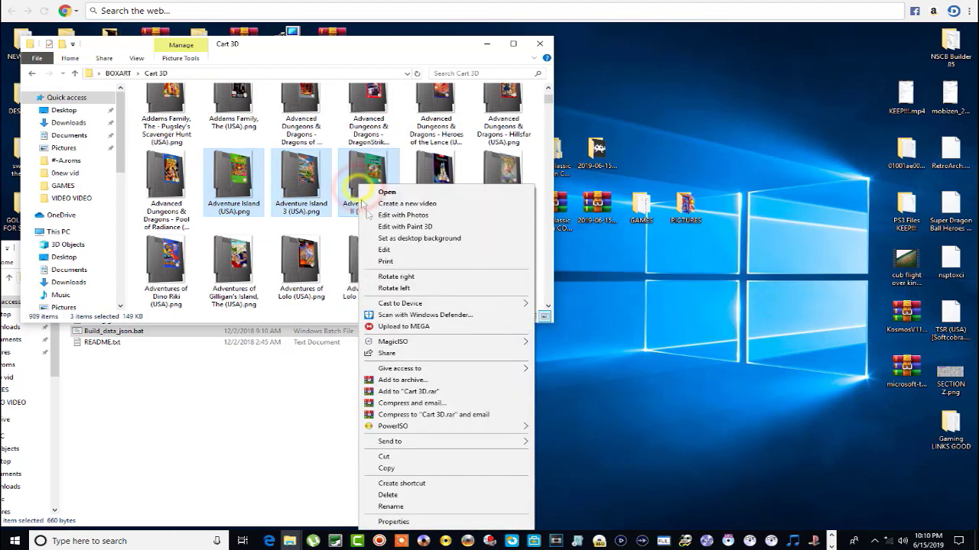
pyautogui.click(378, 465)
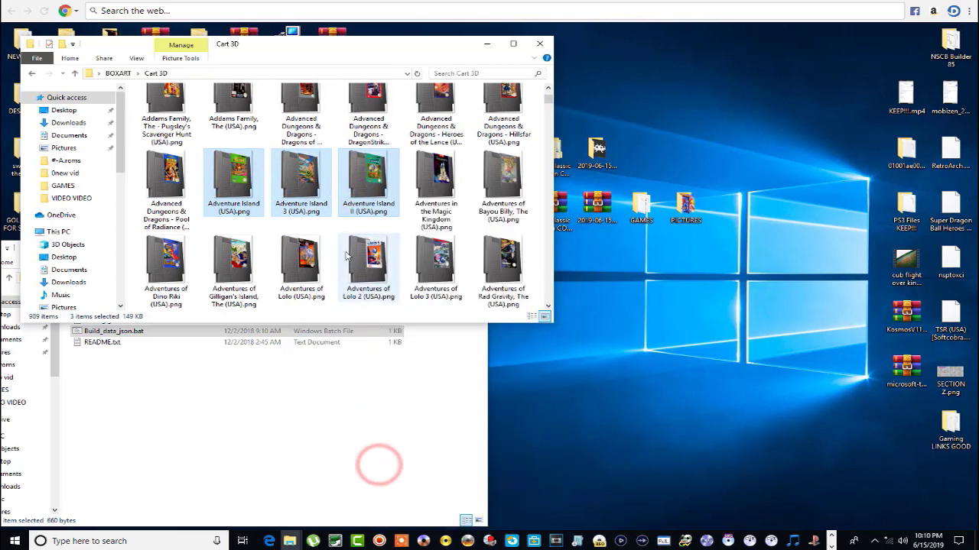
pyautogui.rightClick(695, 204)
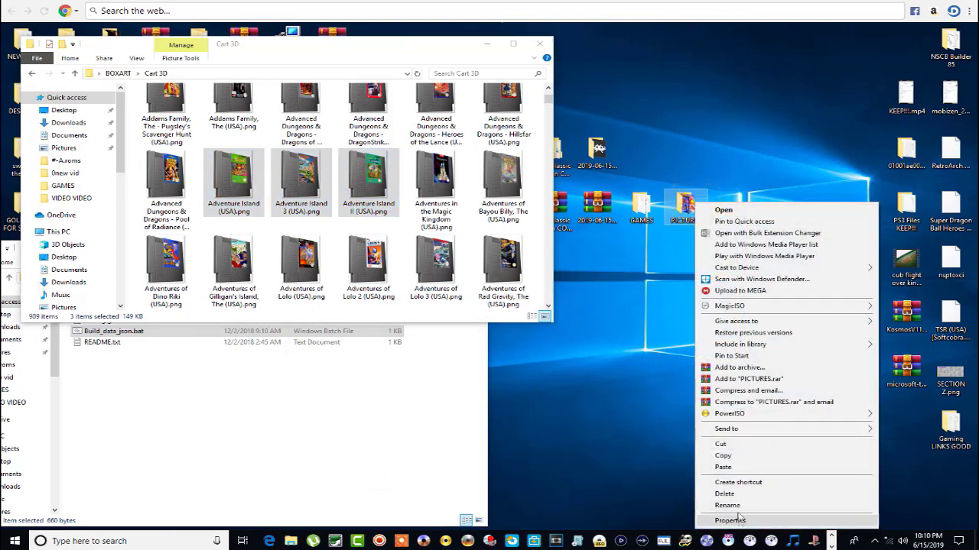
pyautogui.click(732, 467)
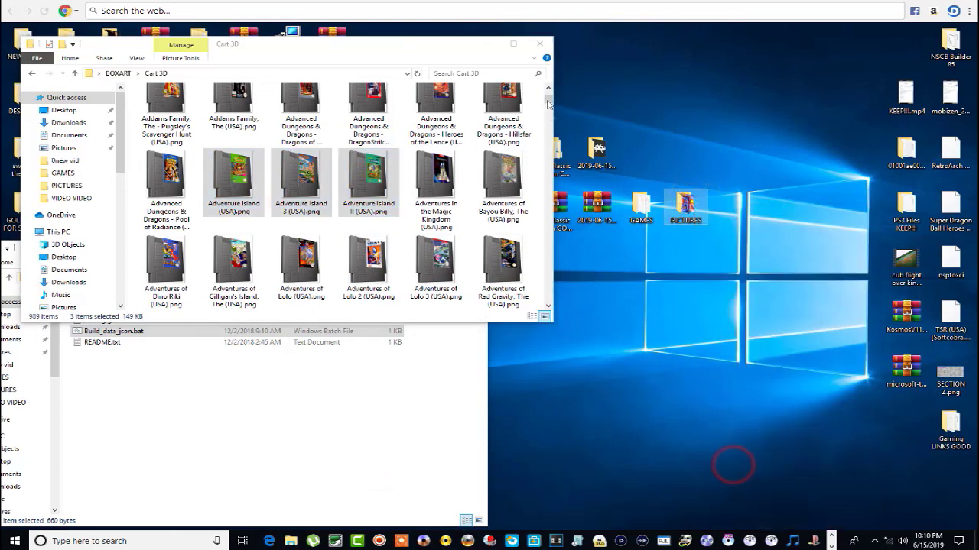
# Step: Close the Cart 3D folder, open the desktop PICTURES folder beside the tool set and open Resize_JPG_Boxart v2
pyautogui.click(545, 47)
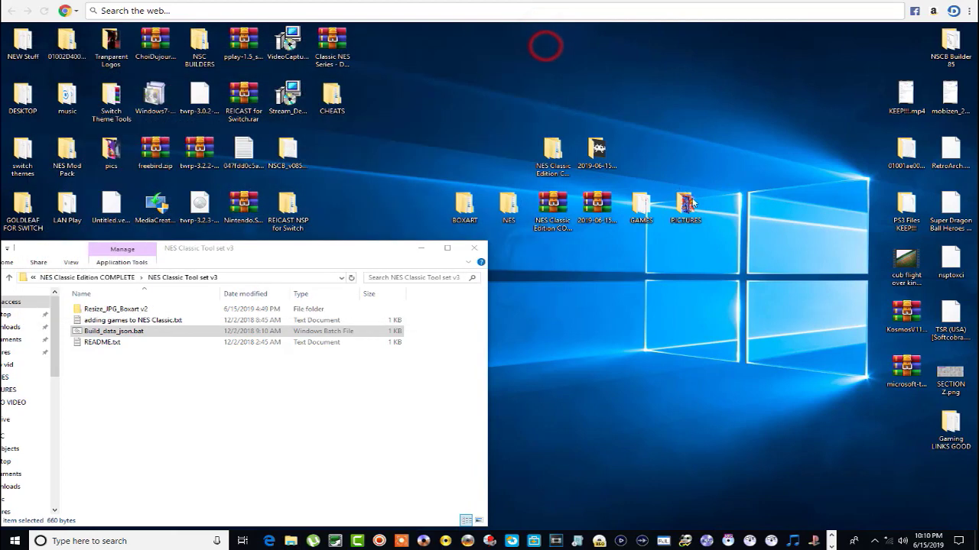
pyautogui.click(691, 208)
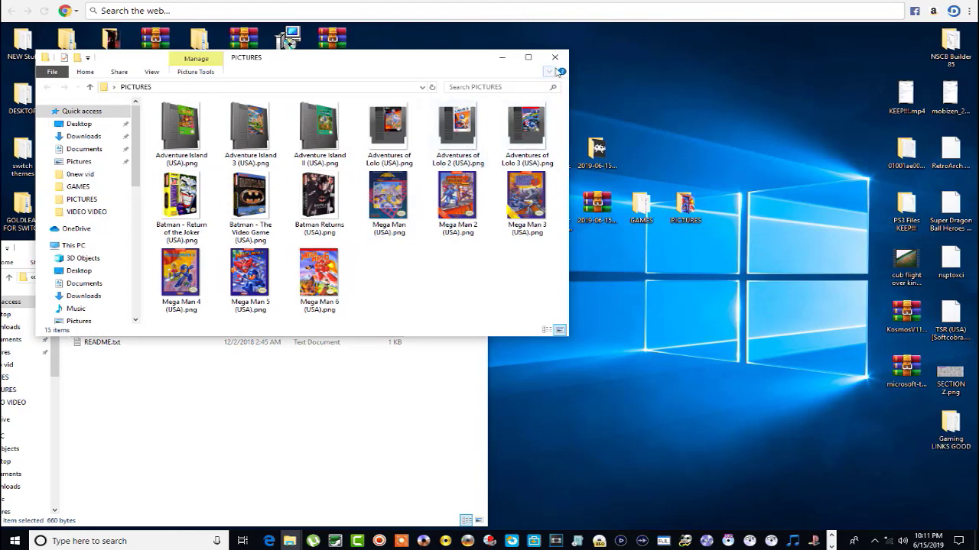
pyautogui.moveTo(450, 65); pyautogui.dragTo(916, 60)
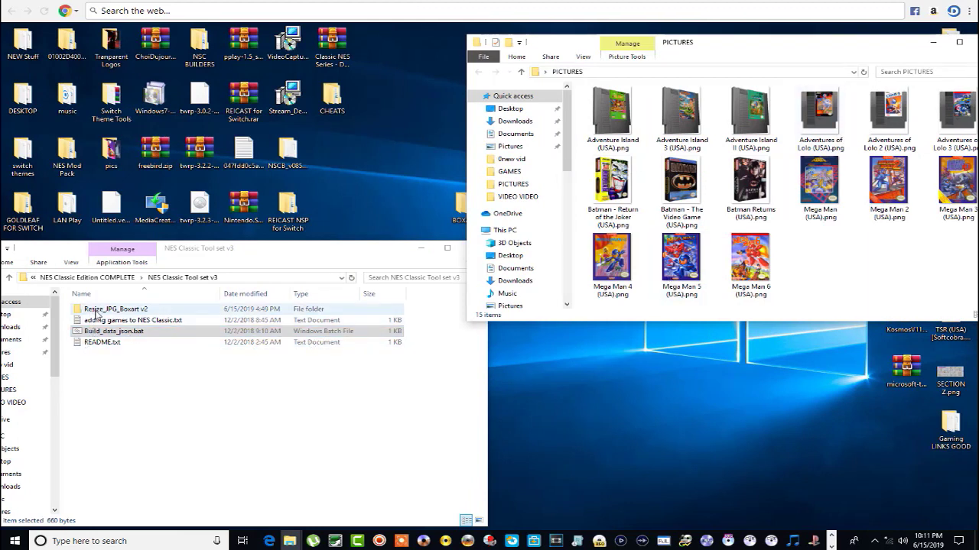
pyautogui.click(91, 309)
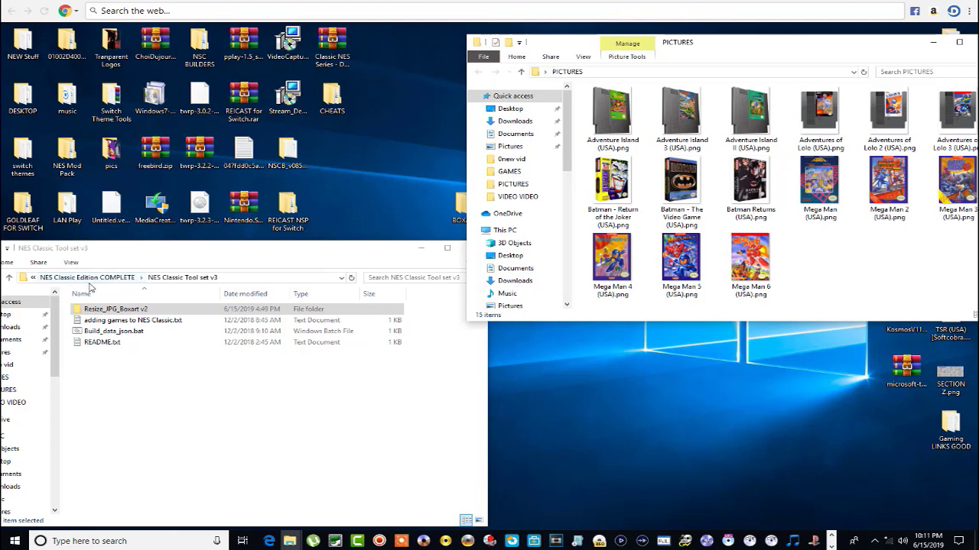
pyautogui.doubleClick(102, 309)
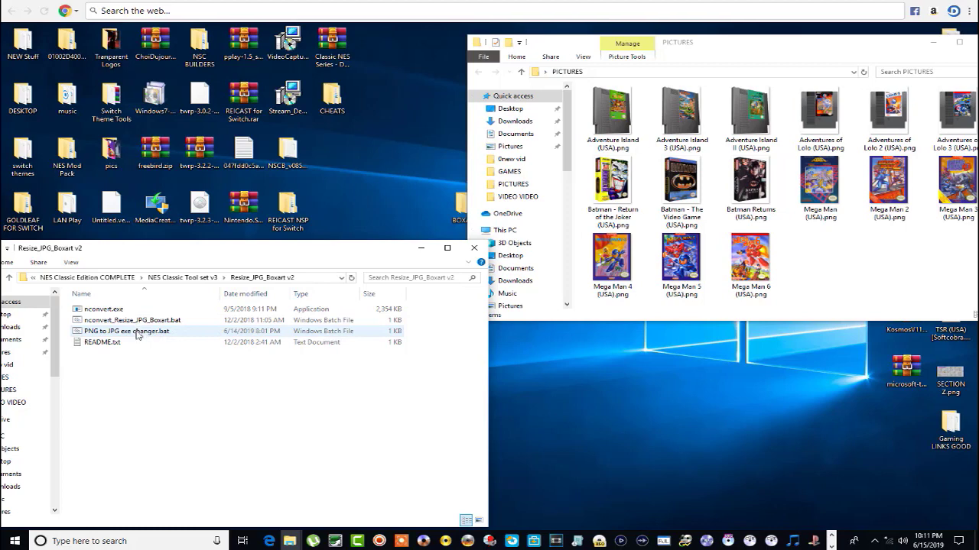
# Step: Copy nconvert.exe, nconvert_Resize_JPG_Boxart.bat and PNG to JPG exe changer.bat from Resize_JPG_Boxart v2 into PICTURES
pyautogui.moveTo(61, 306); pyautogui.dragTo(96, 334)
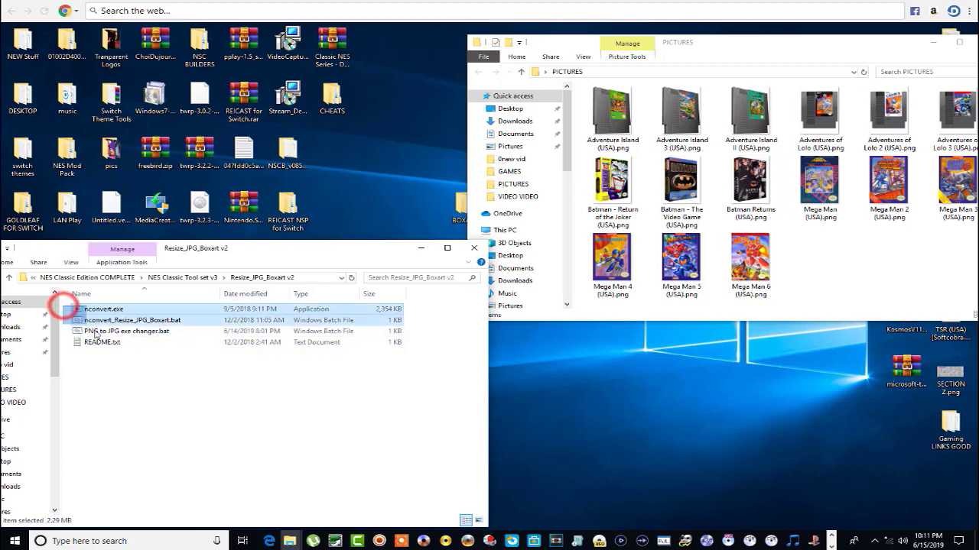
pyautogui.keyDown('ctrl'); pyautogui.click(98, 331); pyautogui.keyUp('ctrl')
pyautogui.rightClick(101, 331)
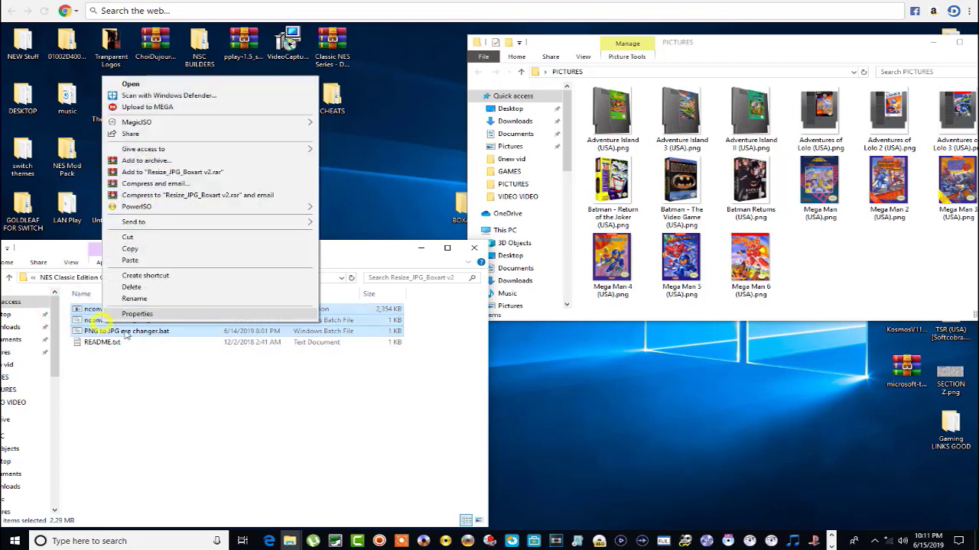
pyautogui.click(127, 248)
pyautogui.click(844, 269)
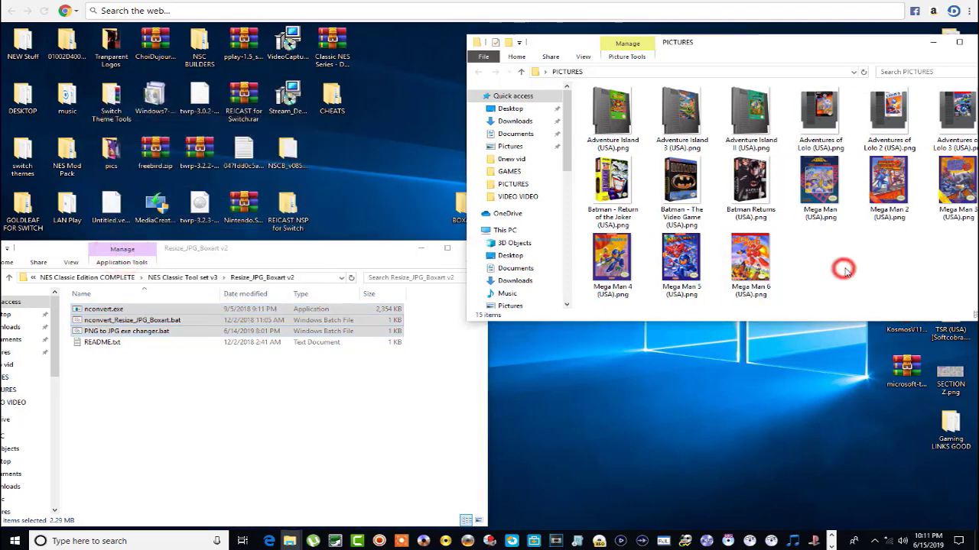
pyautogui.rightClick(844, 267)
pyautogui.click(857, 342)
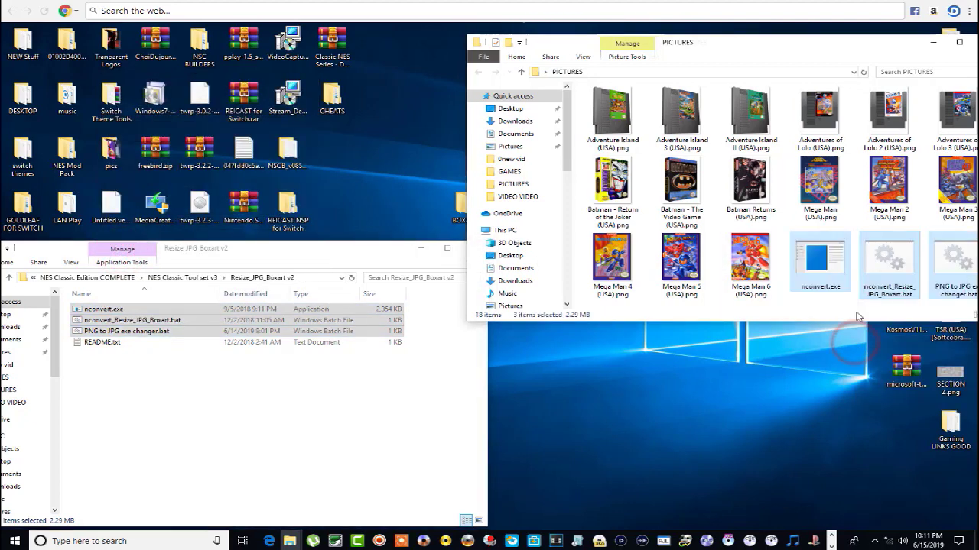
# Step: Run PNG to JPG exe changer.bat in PICTURES to change the extension of all cover images to .jpg
pyautogui.doubleClick(795, 51)
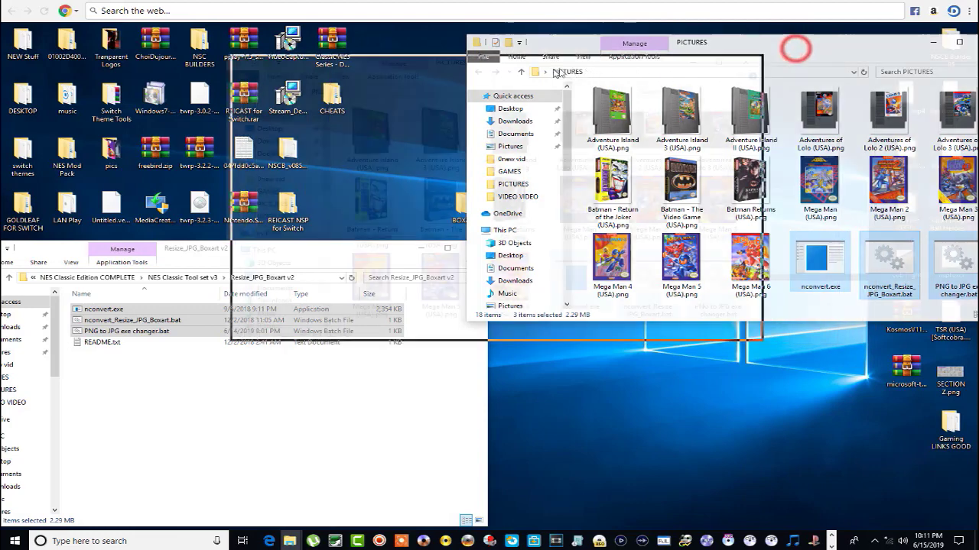
pyautogui.click(647, 379)
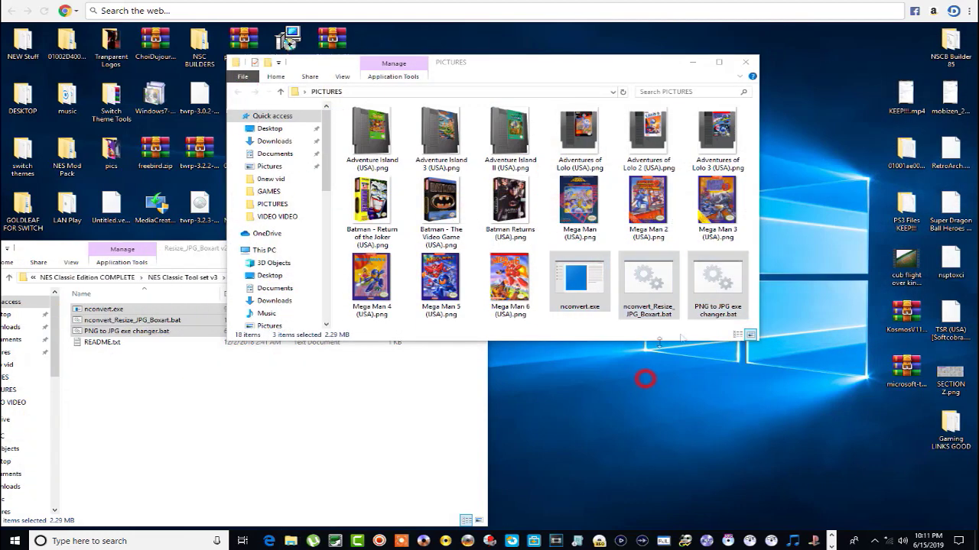
pyautogui.click(727, 285)
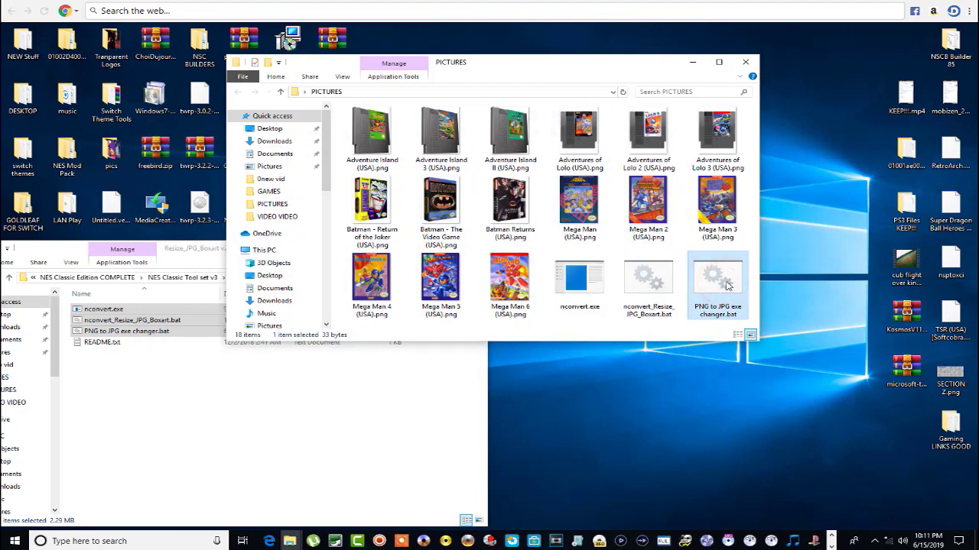
pyautogui.doubleClick(726, 285)
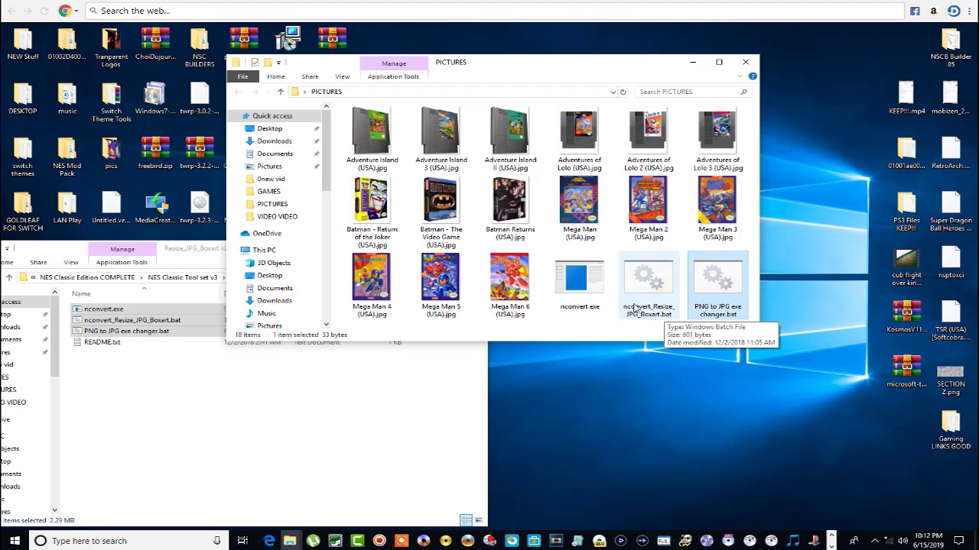
# Step: Run nconvert_Resize_JPG_Boxart.bat in PICTURES and continue past every pause until all covers are converted into the boxart and thumbnail folders
pyautogui.doubleClick(658, 295)
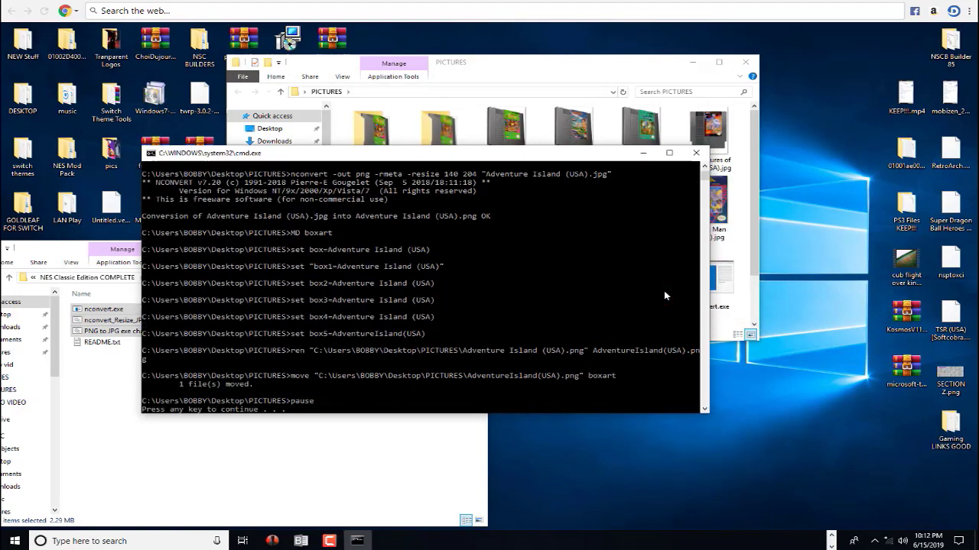
pyautogui.press('Return')
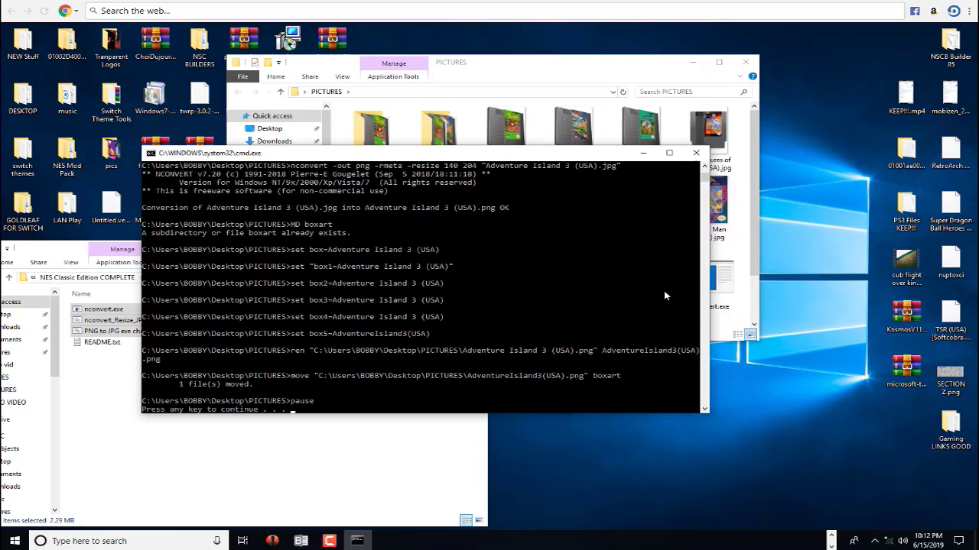
pyautogui.press('Return')
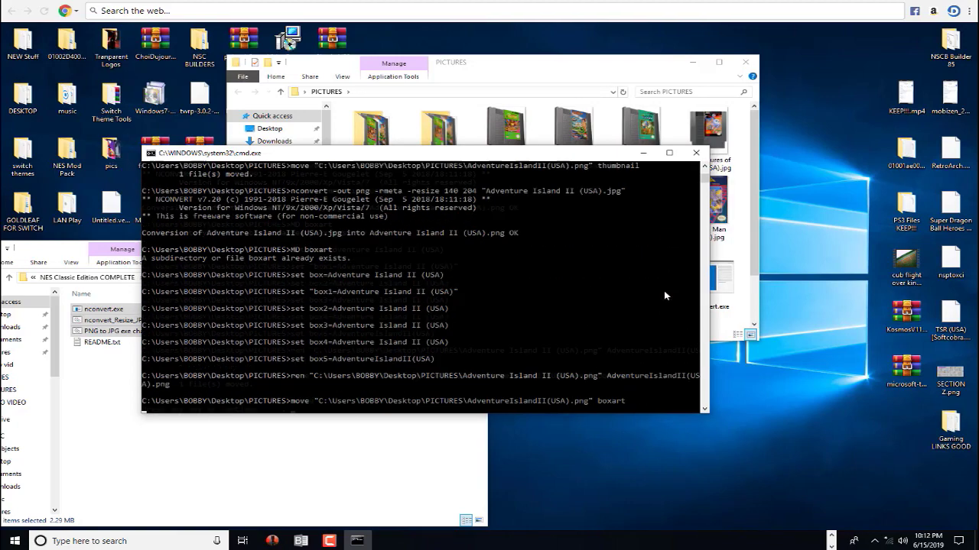
pyautogui.press('Return')
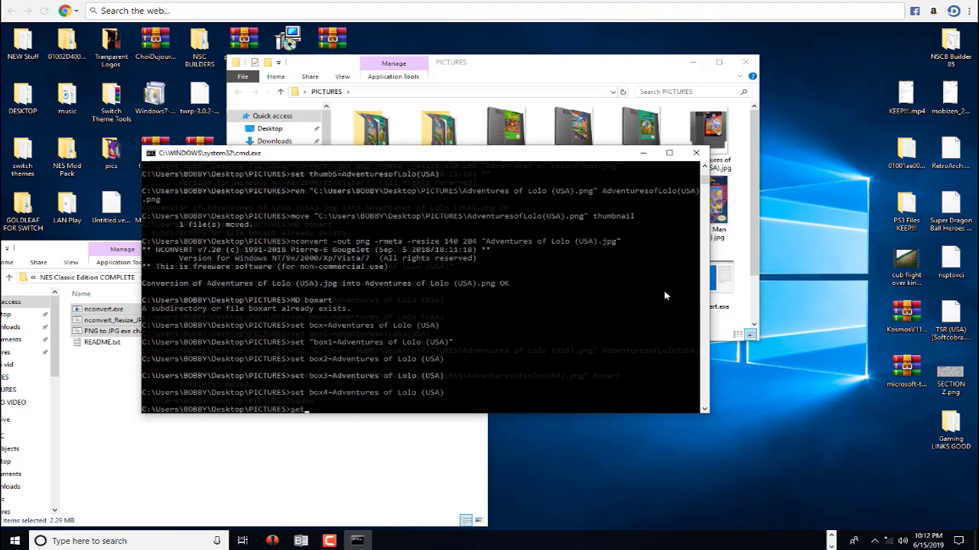
pyautogui.press('Return')
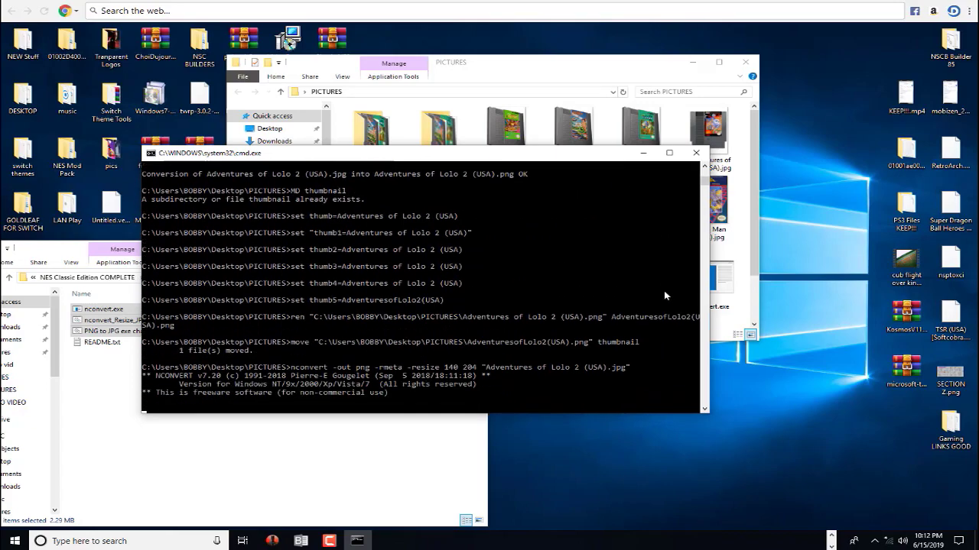
pyautogui.press('Return')
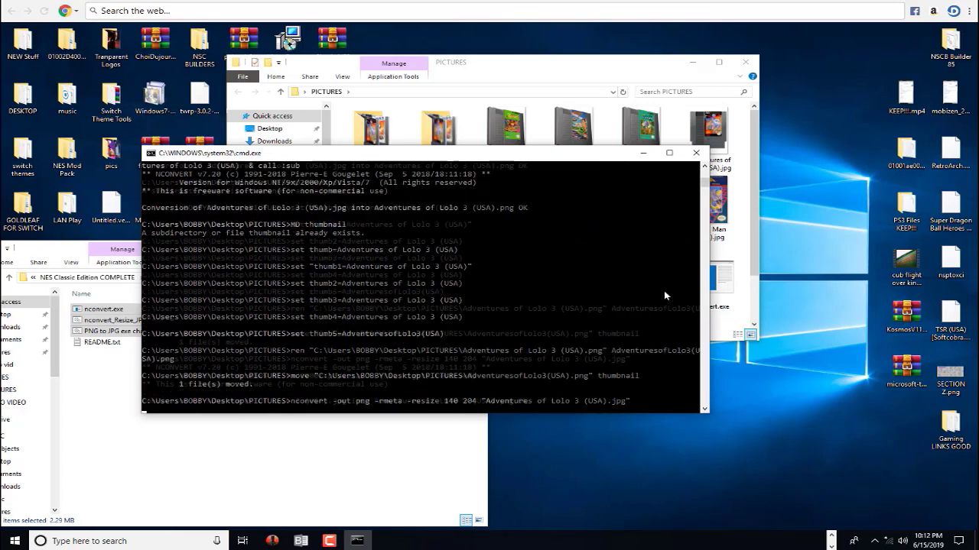
pyautogui.press('Return')
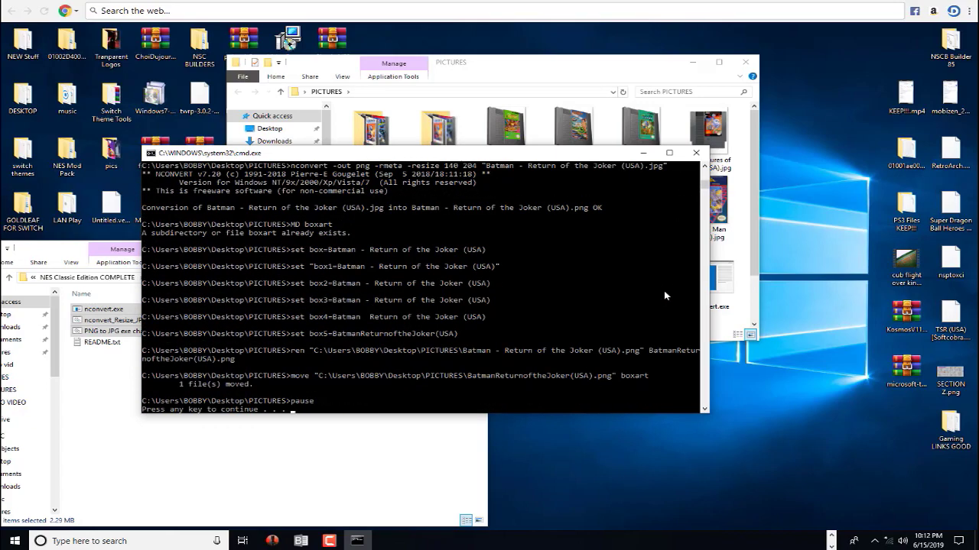
pyautogui.press('Return')
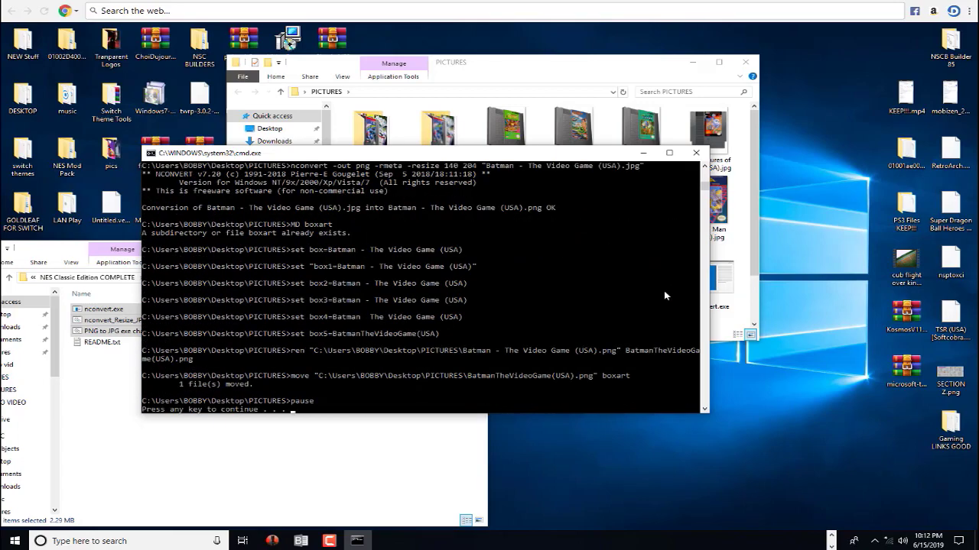
pyautogui.press('Return')
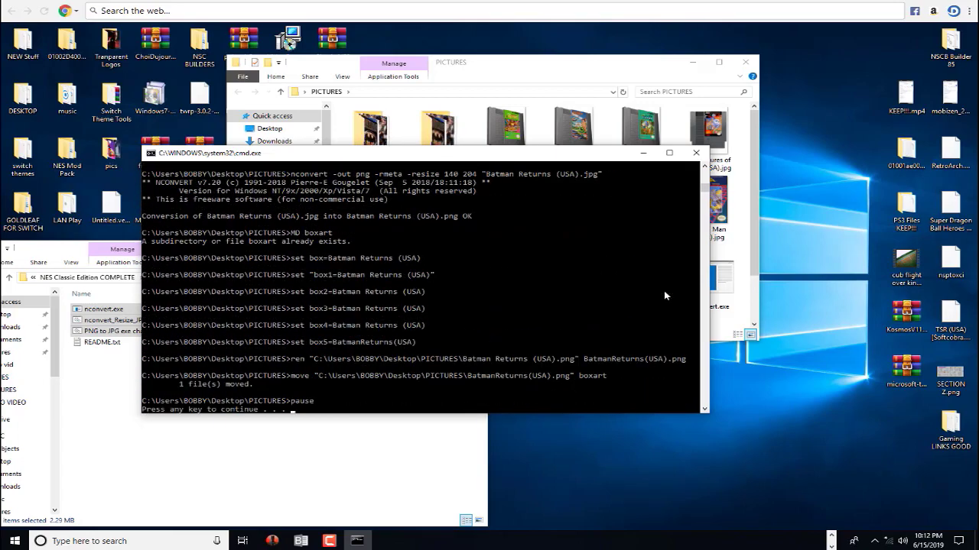
pyautogui.press('Return')
pyautogui.press('Return')
pyautogui.press('Return')
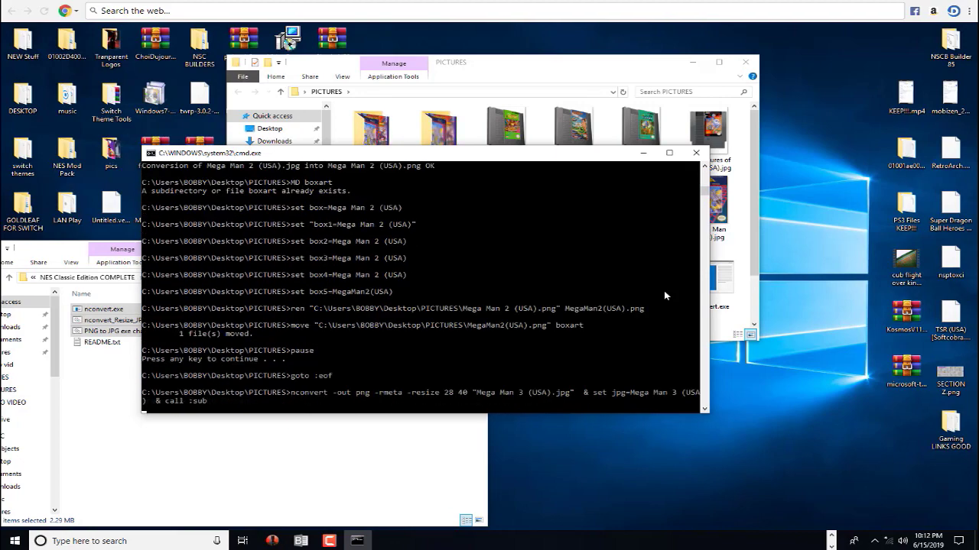
pyautogui.press('Return')
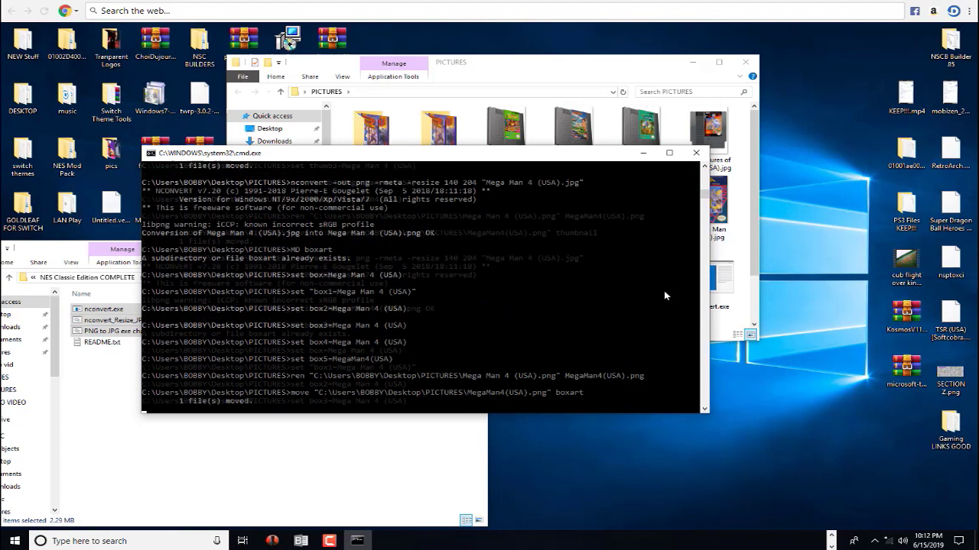
pyautogui.press('Return')
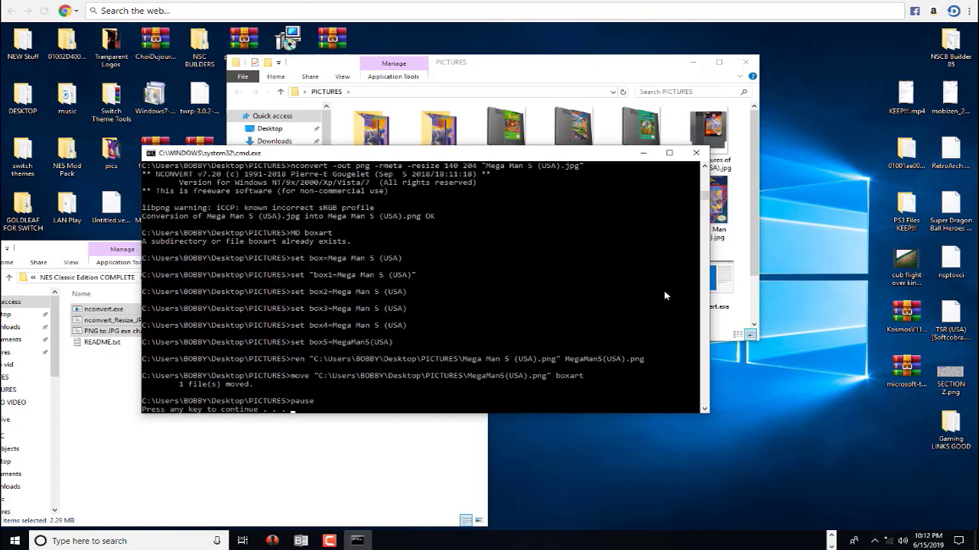
pyautogui.press('Return')
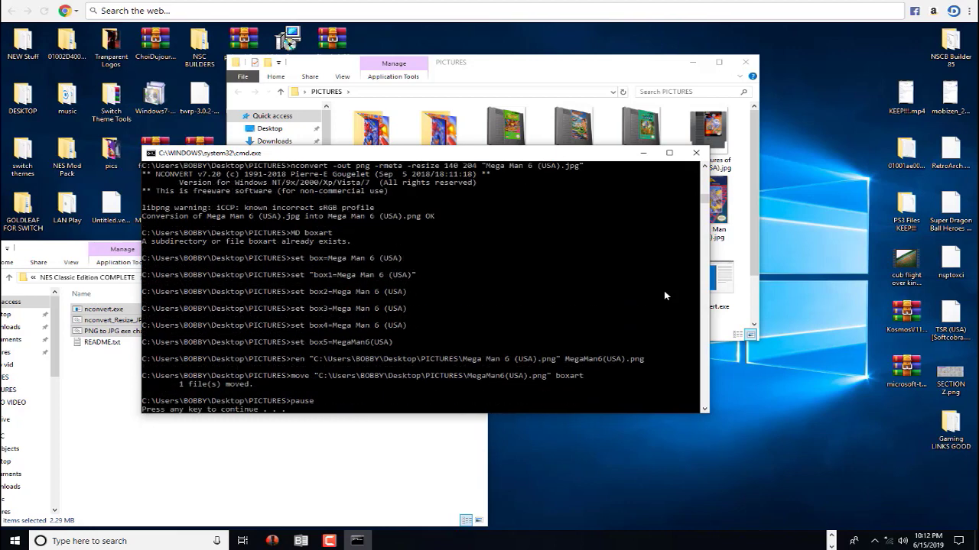
pyautogui.press('Return')
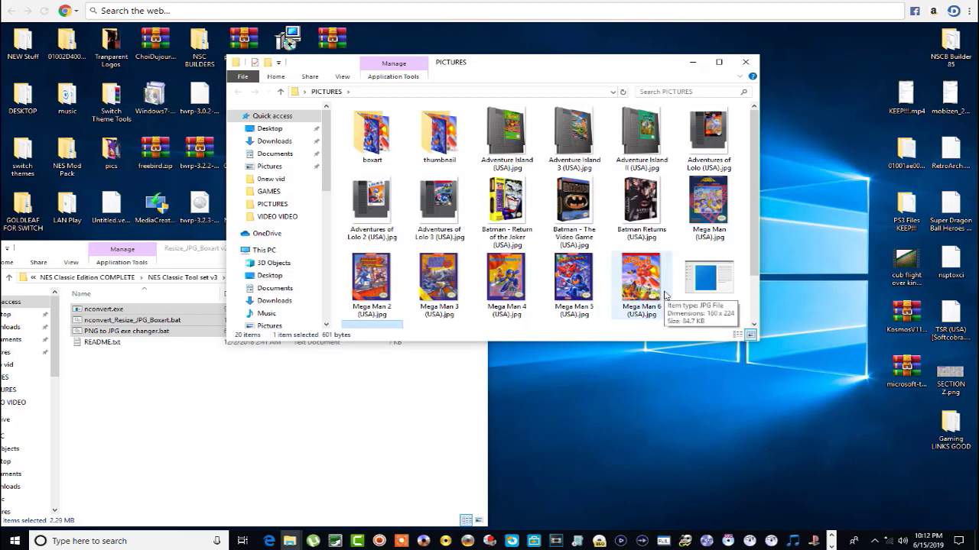
# Step: Examine the resized images in the boxart and thumbnail folders inside PICTURES, including their dimensions
pyautogui.click(372, 134)
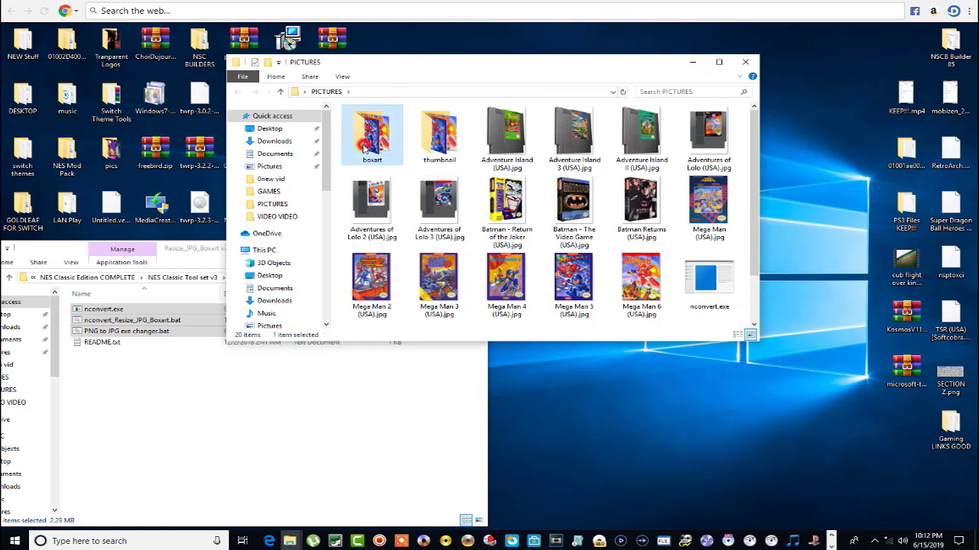
pyautogui.click(426, 140)
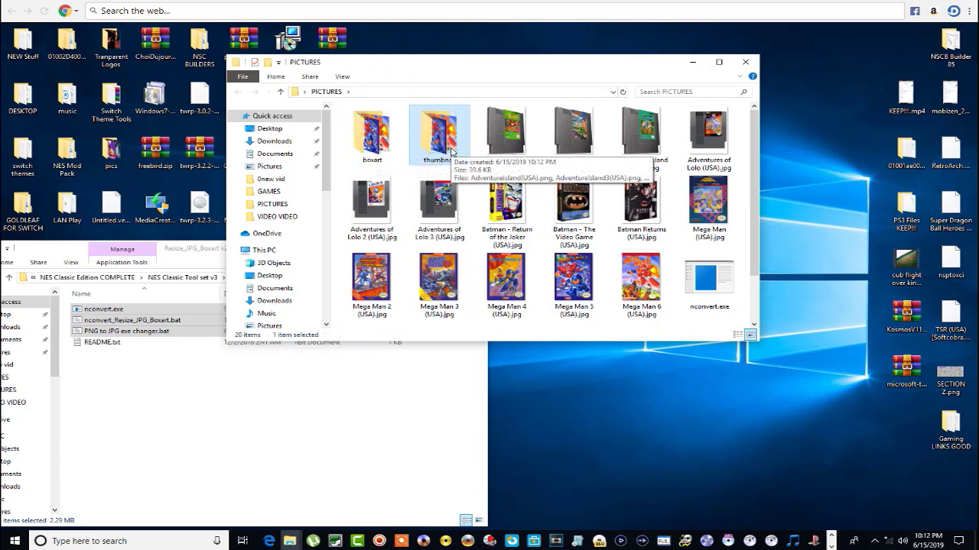
pyautogui.doubleClick(371, 141)
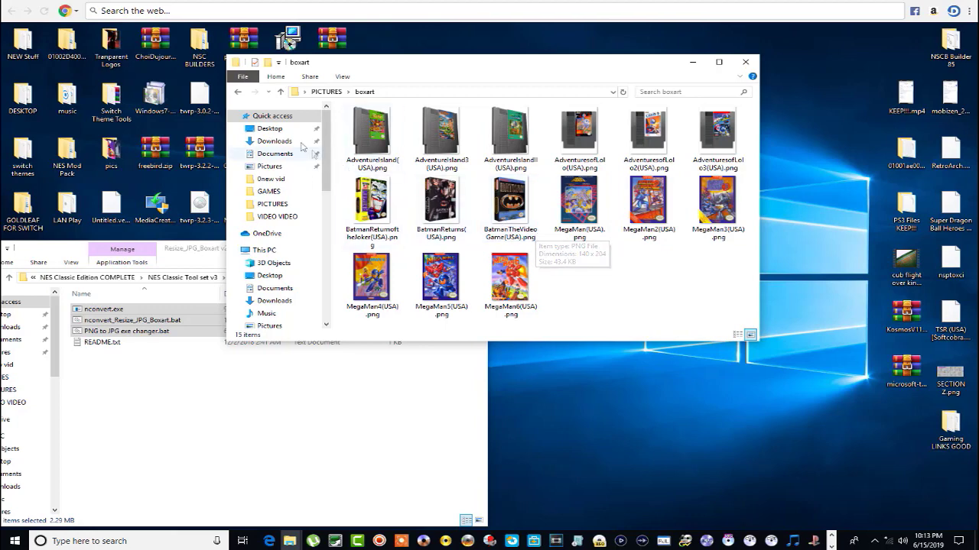
pyautogui.click(237, 91)
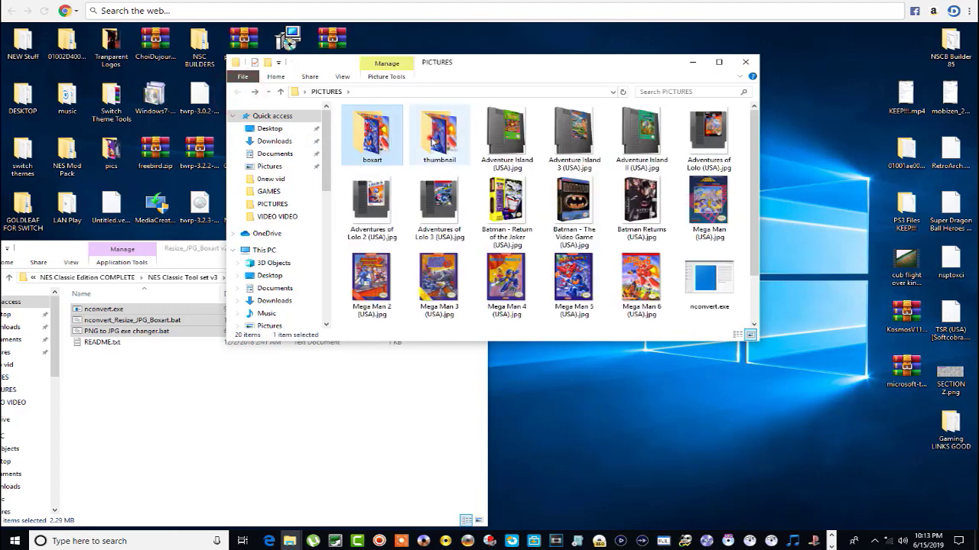
pyautogui.doubleClick(432, 135)
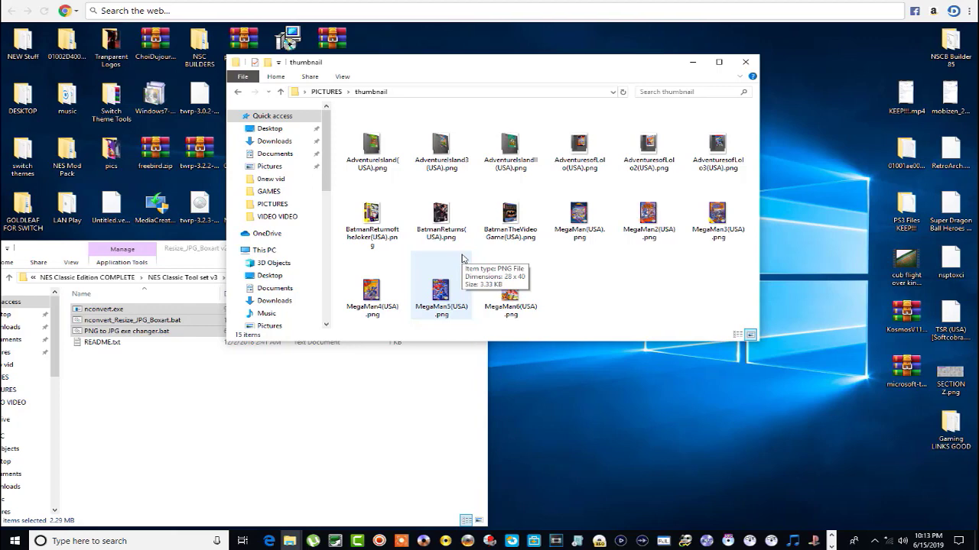
pyautogui.click(239, 93)
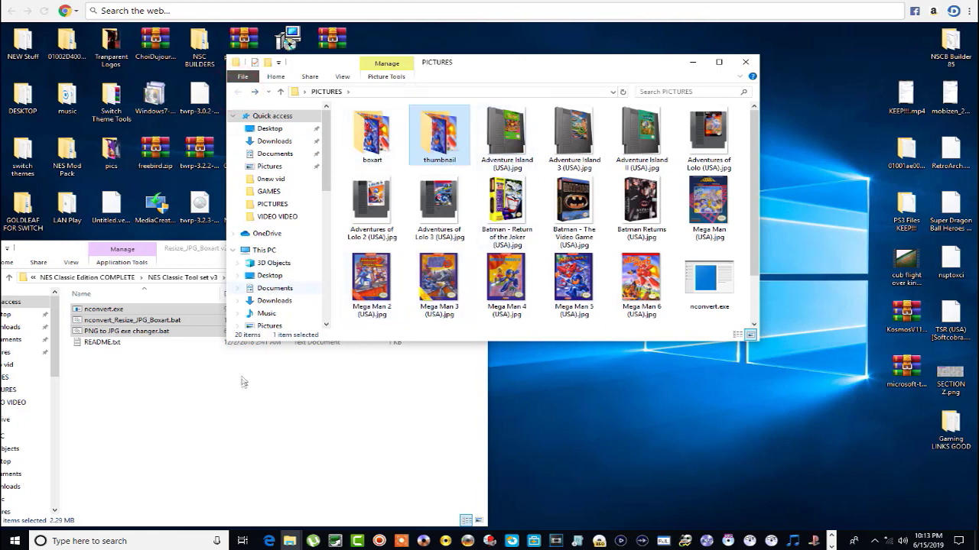
# Step: Open Switch\clover\user on the TXNAND (N:) drive, keeping the PICTURES folder window beside it
pyautogui.click(290, 541)
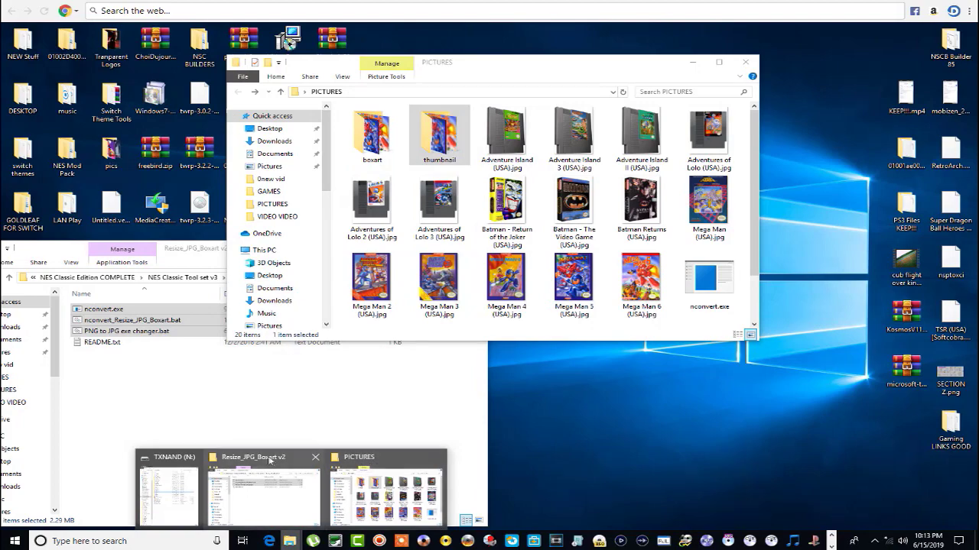
pyautogui.click(165, 459)
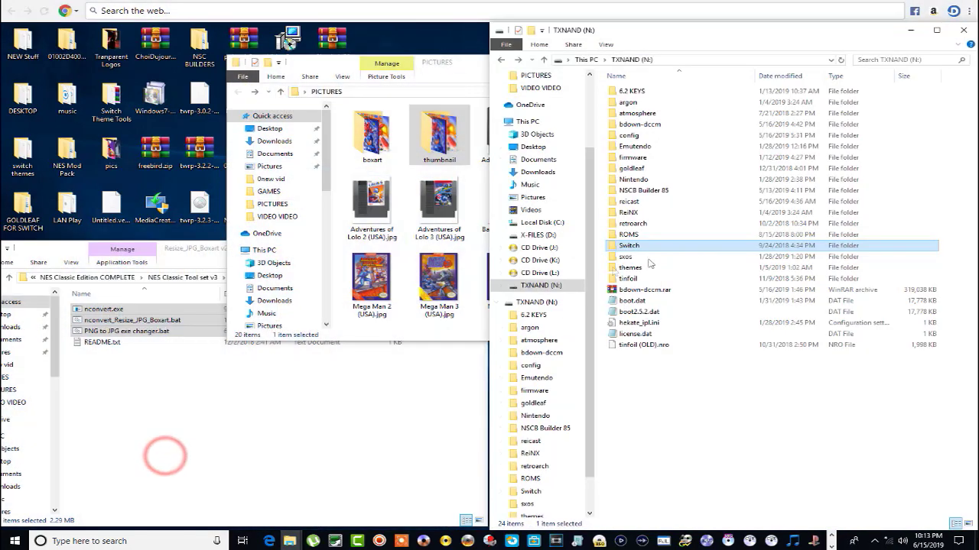
pyautogui.moveTo(462, 68); pyautogui.dragTo(209, 48)
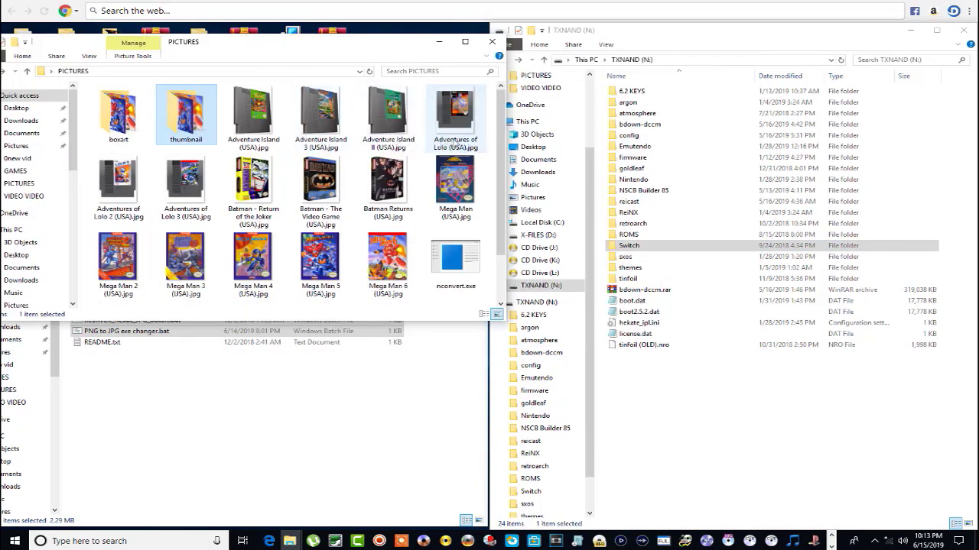
pyautogui.doubleClick(655, 245)
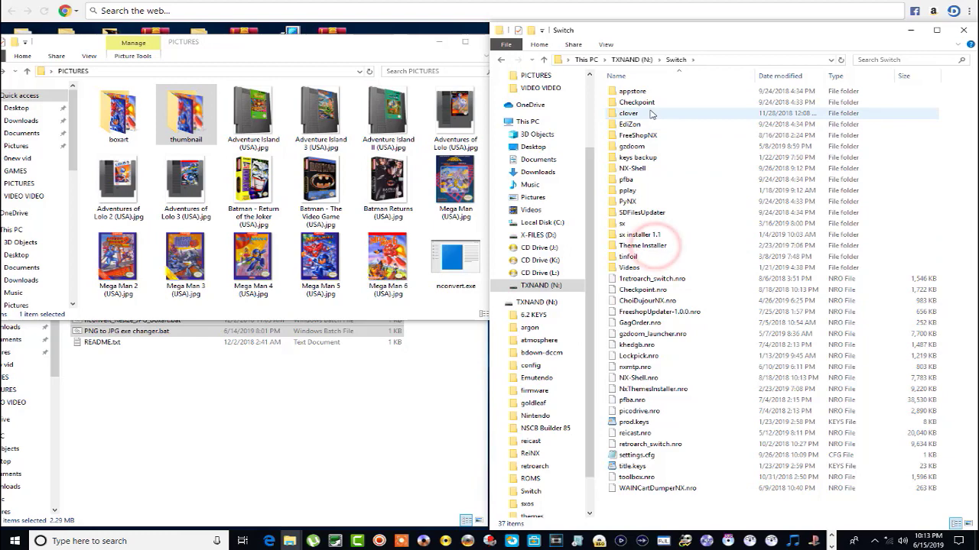
pyautogui.doubleClick(653, 114)
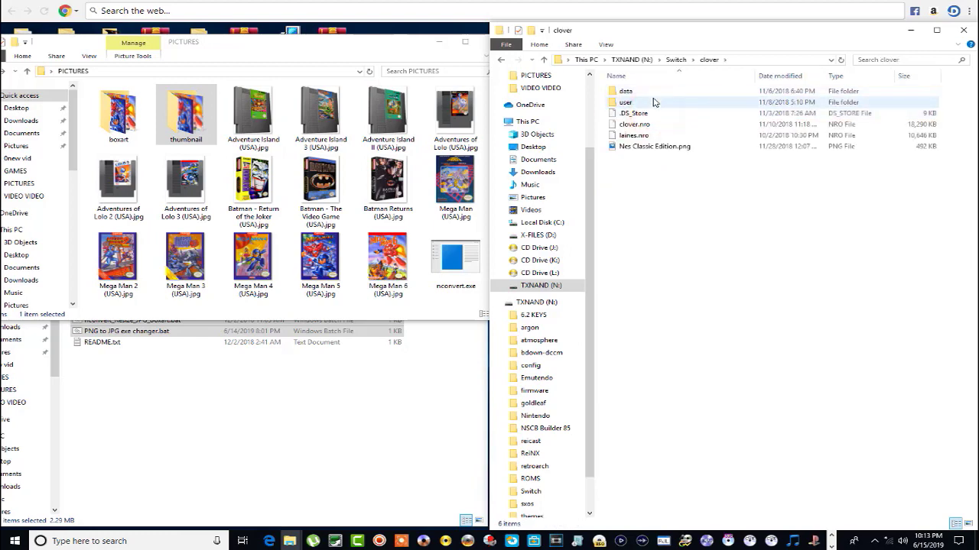
pyautogui.doubleClick(654, 104)
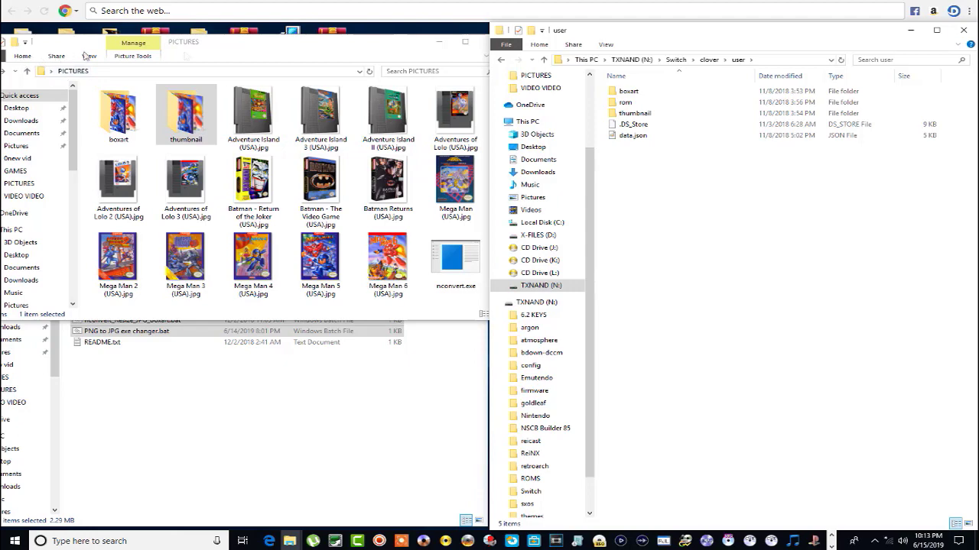
pyautogui.moveTo(257, 47); pyautogui.dragTo(257, 45)
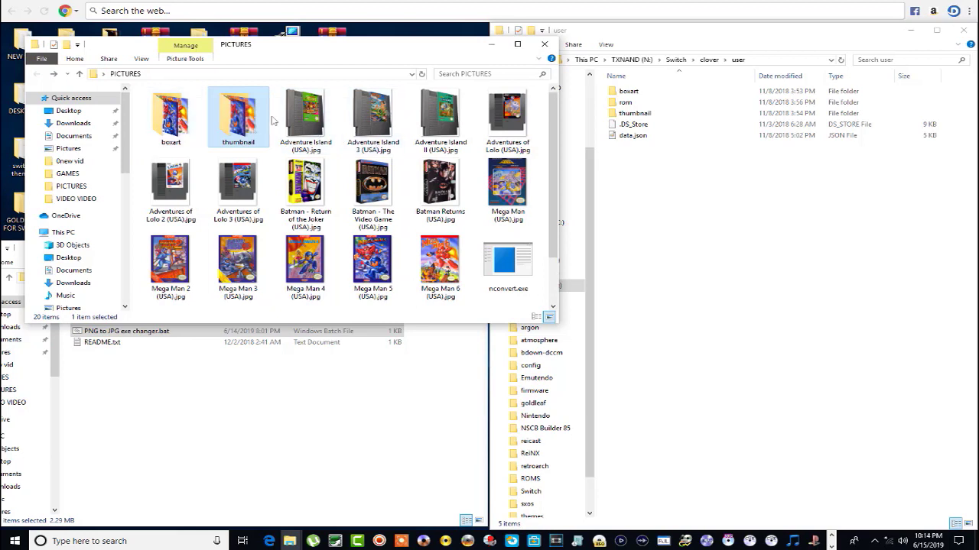
# Step: Move all cover PNGs from the boxart folder in PICTURES into Switch\clover\user\boxart on TXNAND (N:)
pyautogui.click(170, 115)
pyautogui.click(629, 91)
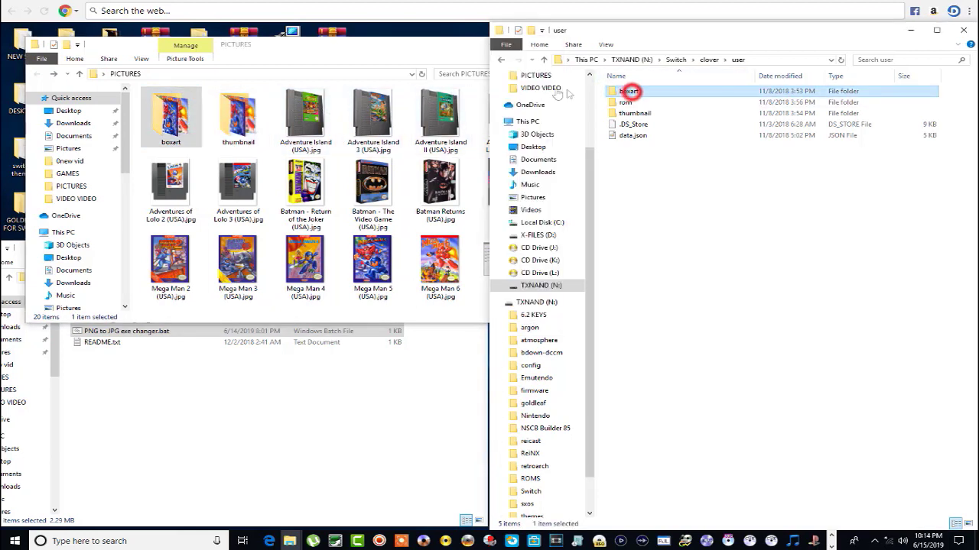
pyautogui.doubleClick(195, 110)
pyautogui.click(195, 109)
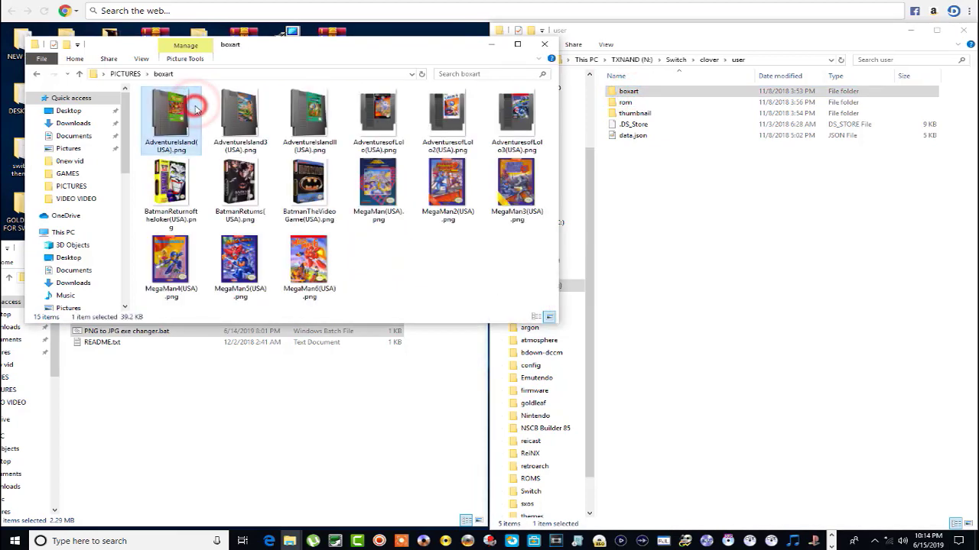
pyautogui.hotkey('ctrl', 'a')
pyautogui.rightClick(196, 110)
pyautogui.click(234, 377)
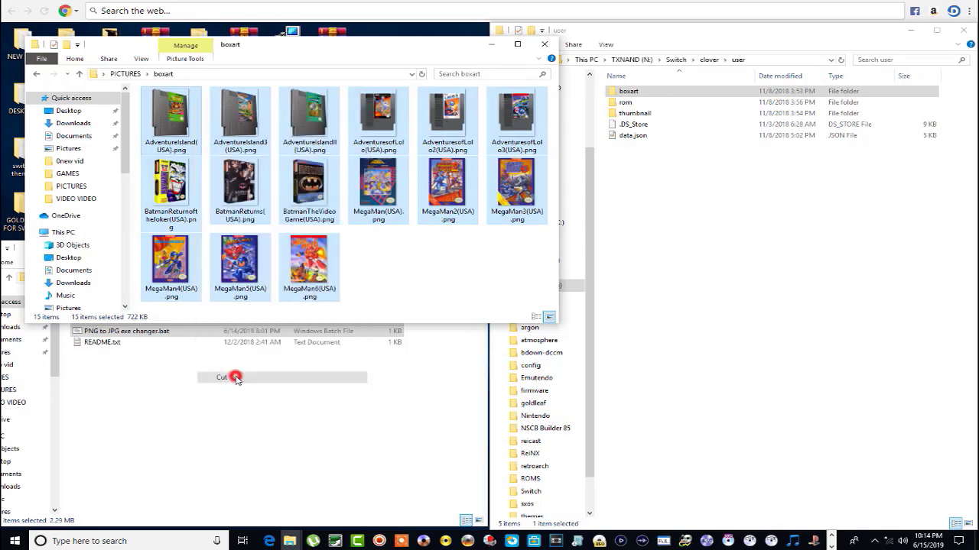
pyautogui.doubleClick(649, 91)
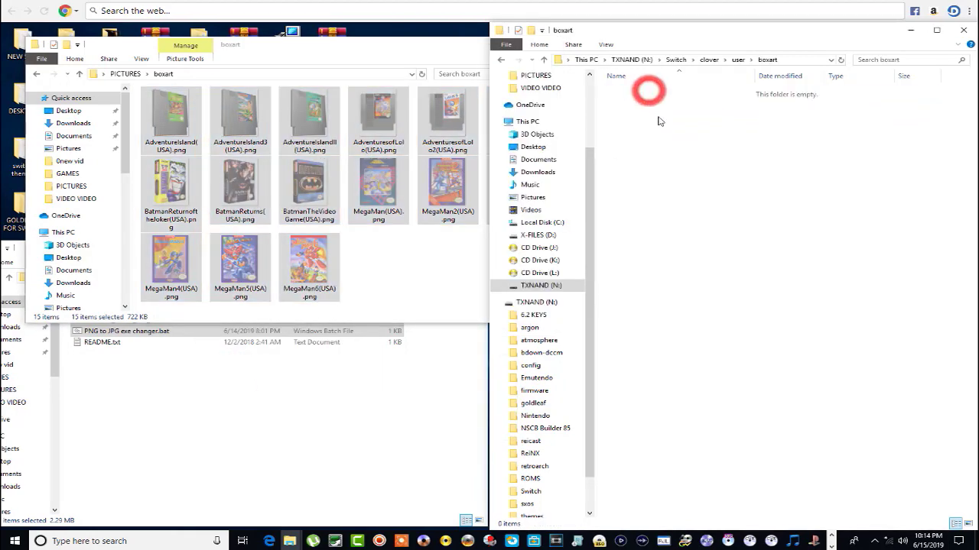
pyautogui.rightClick(657, 117)
pyautogui.click(681, 191)
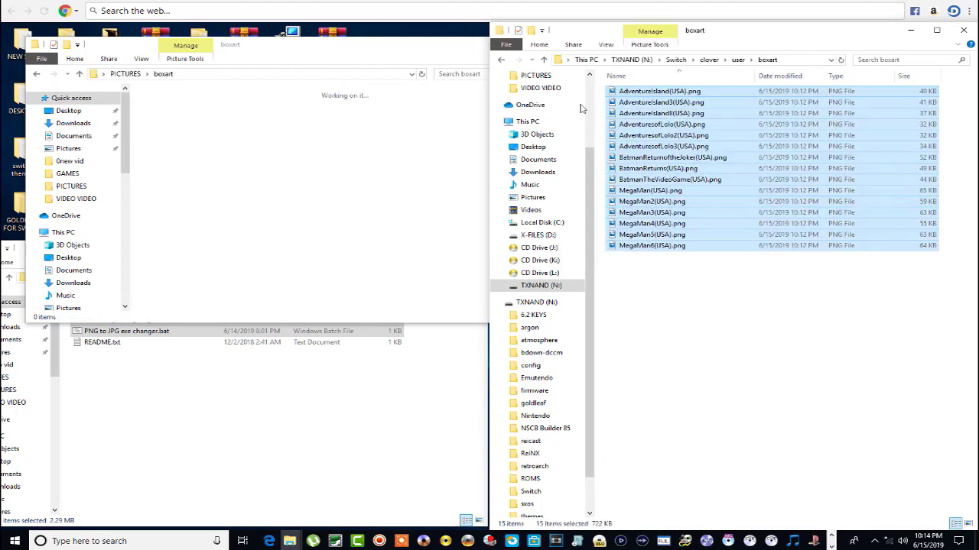
# Step: Move all PNGs from the thumbnail folder in PICTURES into Switch\clover\user\thumbnail on TXNAND (N:)
pyautogui.click(501, 61)
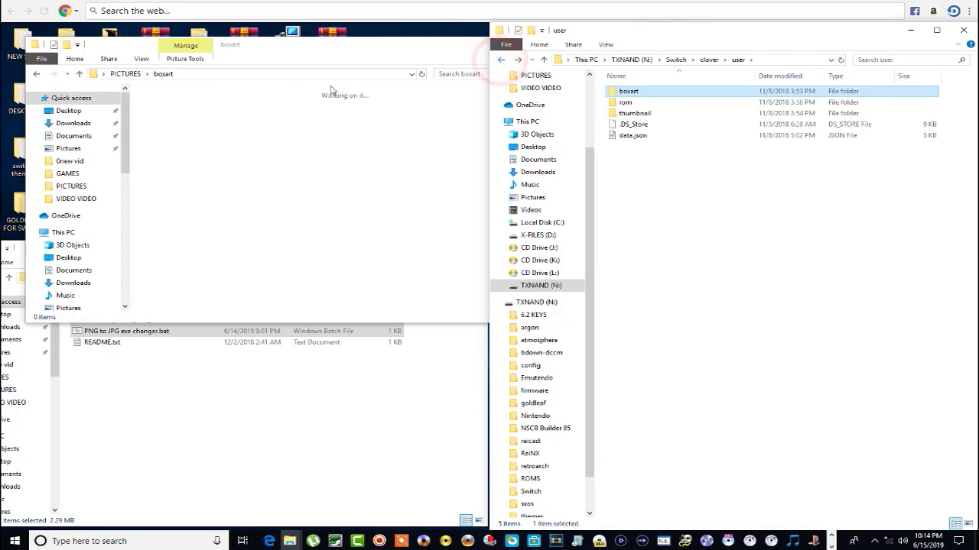
pyautogui.click(36, 74)
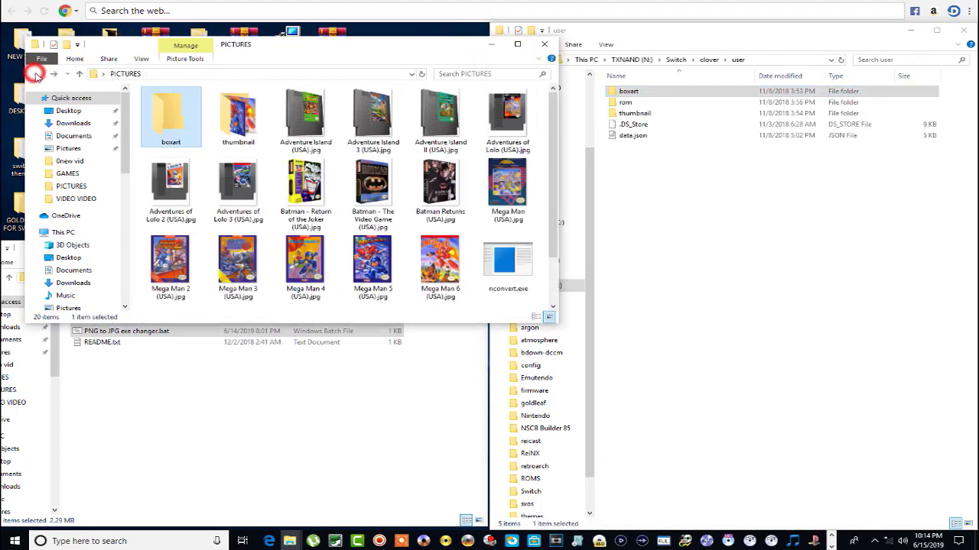
pyautogui.doubleClick(218, 120)
pyautogui.click(175, 120)
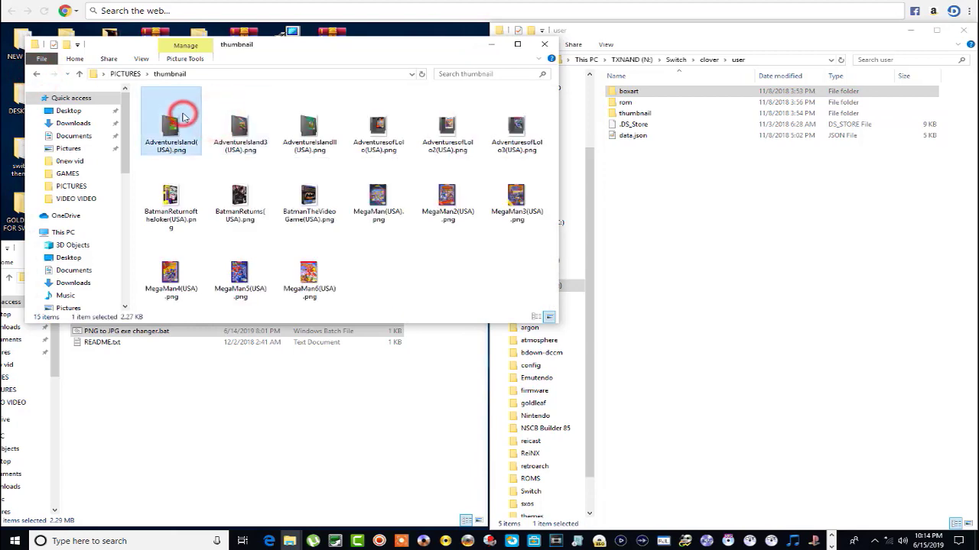
pyautogui.hotkey('ctrl', 'a')
pyautogui.rightClick(183, 116)
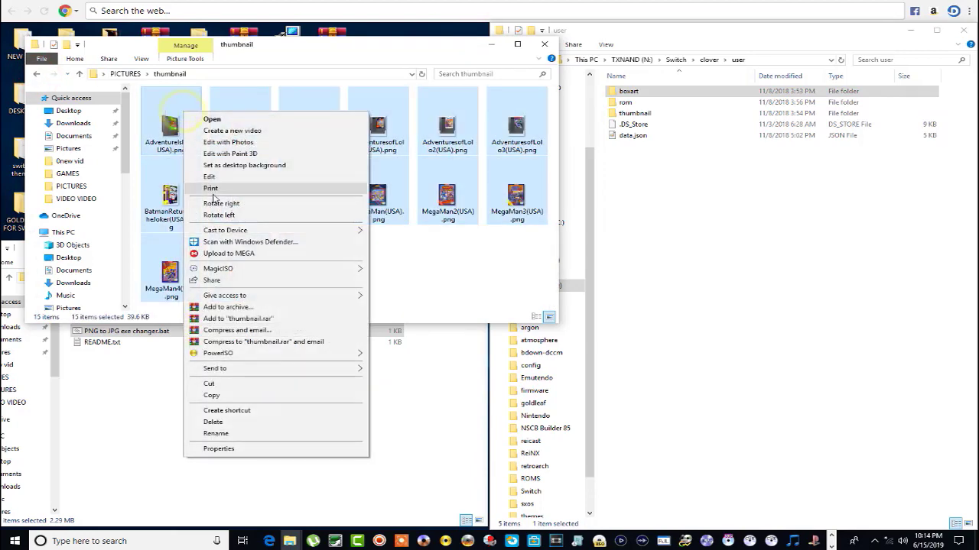
pyautogui.click(241, 382)
pyautogui.doubleClick(631, 112)
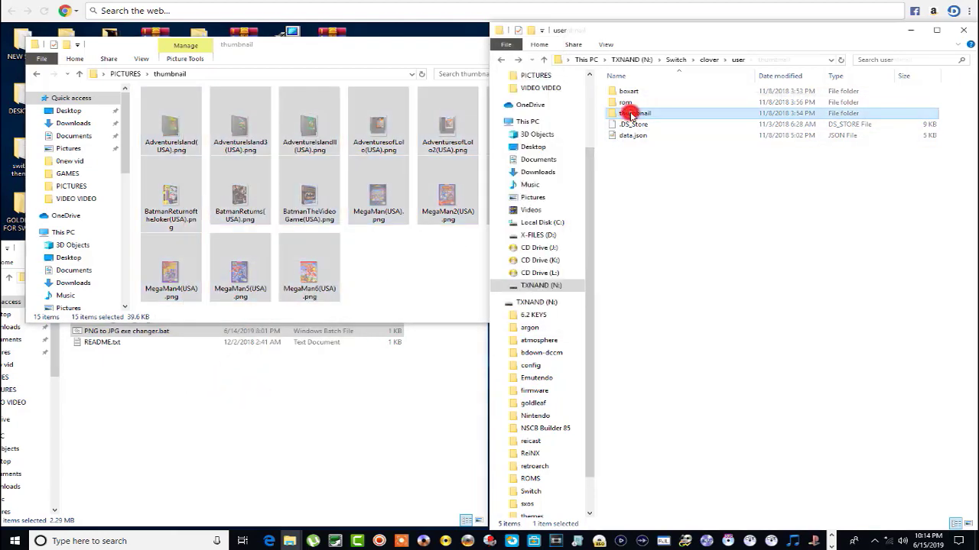
pyautogui.rightClick(629, 120)
pyautogui.click(660, 192)
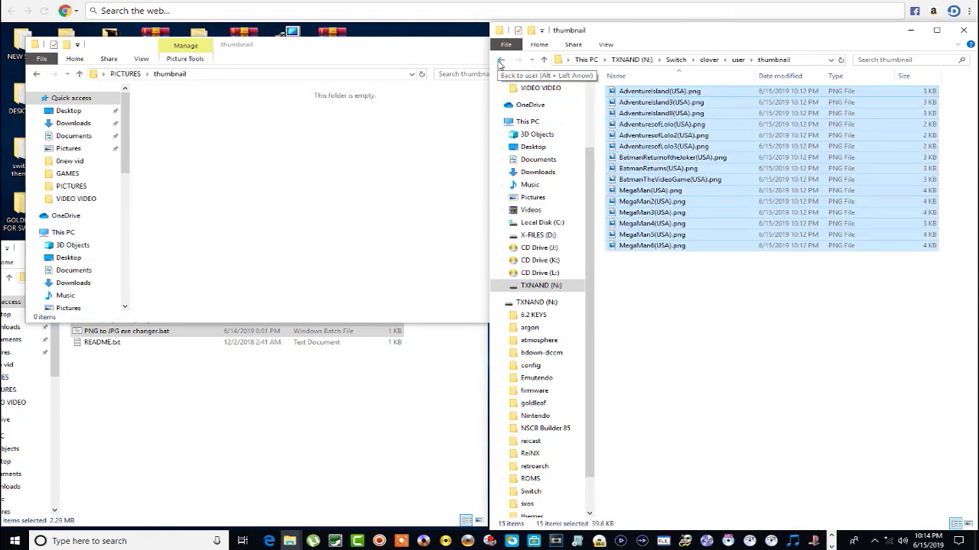
# Step: Return to the user folder on the card and close the Resize_JPG_Boxart v2 and emptied thumbnail folder windows
pyautogui.click(500, 60)
pyautogui.moveTo(641, 112); pyautogui.dragTo(311, 300)
pyautogui.click(289, 387)
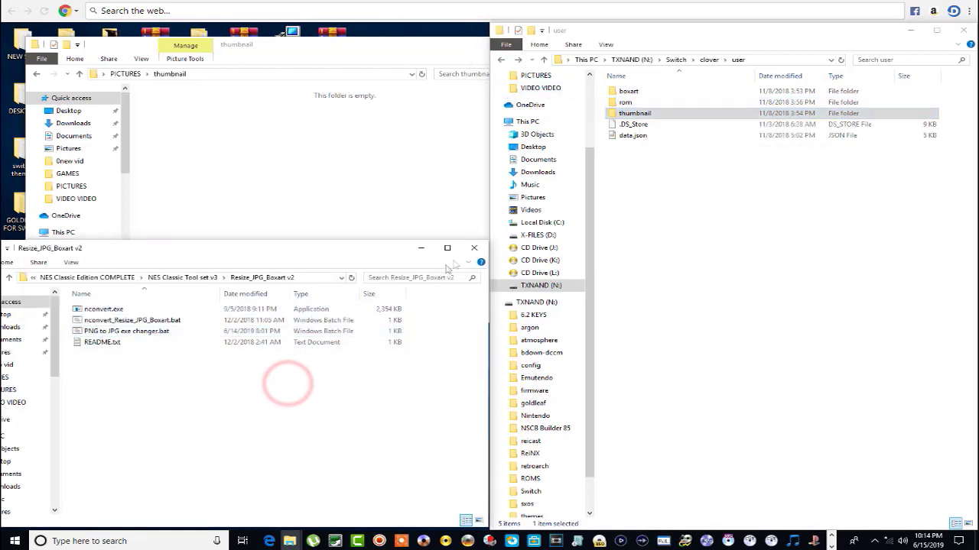
pyautogui.click(476, 248)
pyautogui.click(447, 45)
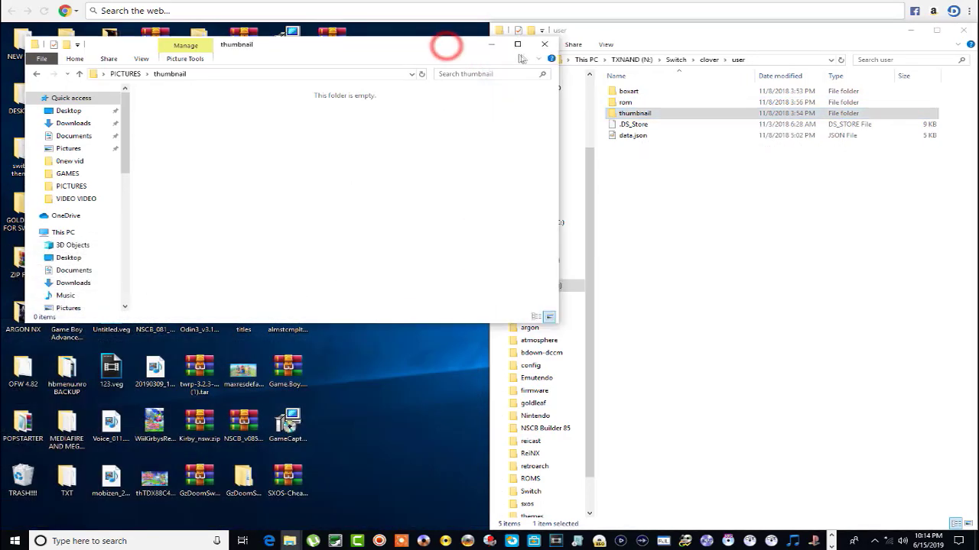
pyautogui.click(544, 46)
pyautogui.doubleClick(662, 40)
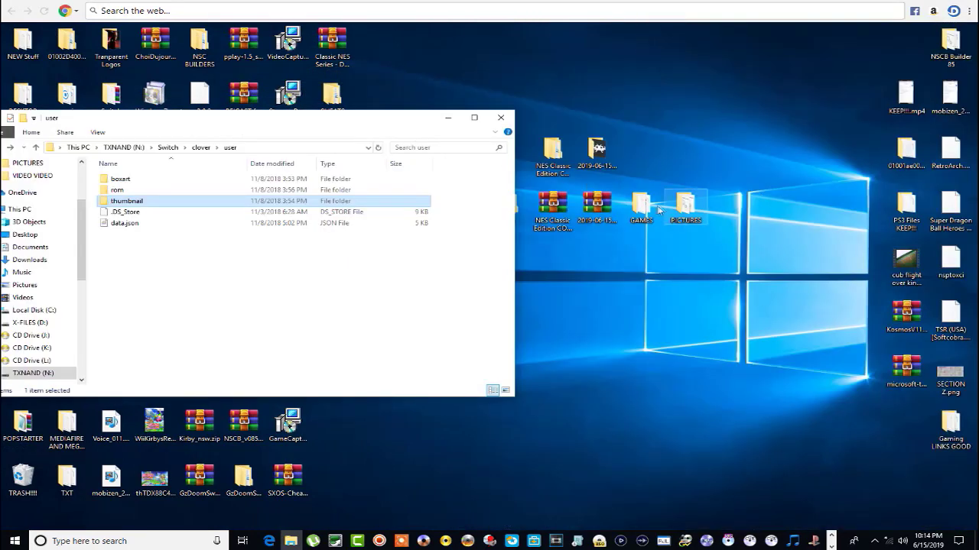
# Step: Open the GAMES folder from the desktop and place its window beside the card's user folder
pyautogui.click(647, 205)
pyautogui.press('Return')
pyautogui.click(372, 39)
pyautogui.press('super+Right')
pyautogui.press('super+Up')
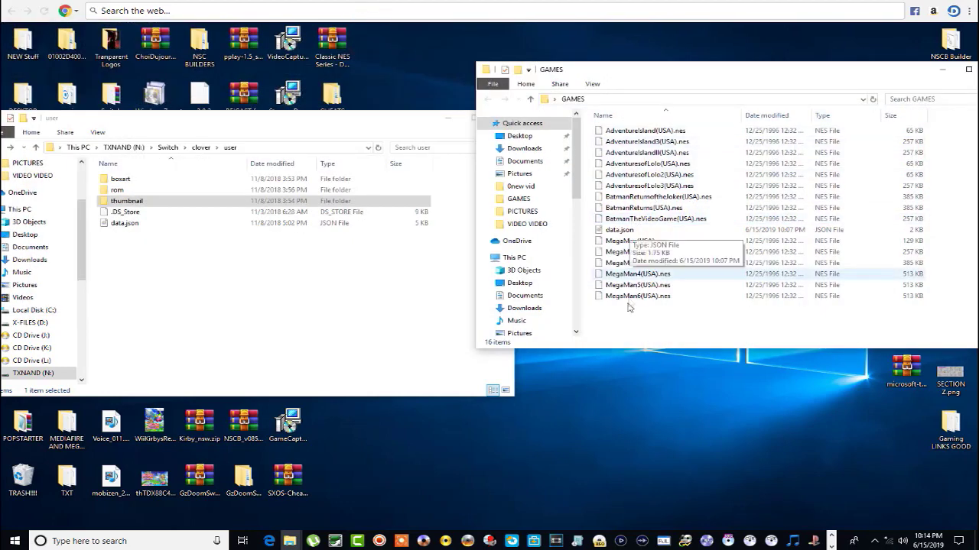
# Step: Move all the .nes roms and data.json from GAMES into Switch\clover\user\rom on TXNAND (N:)
pyautogui.moveTo(616, 328); pyautogui.dragTo(642, 141)
pyautogui.moveTo(634, 317); pyautogui.dragTo(644, 130)
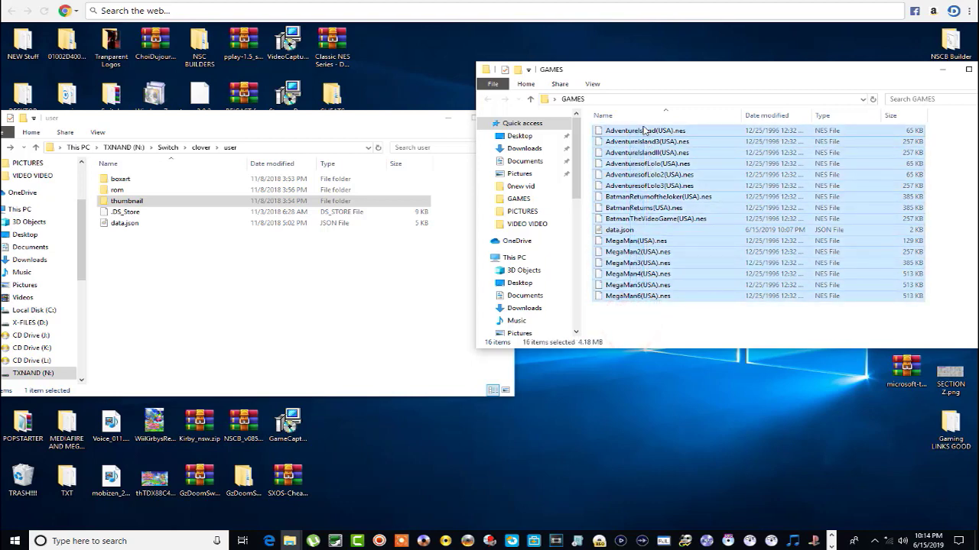
pyautogui.rightClick(645, 130)
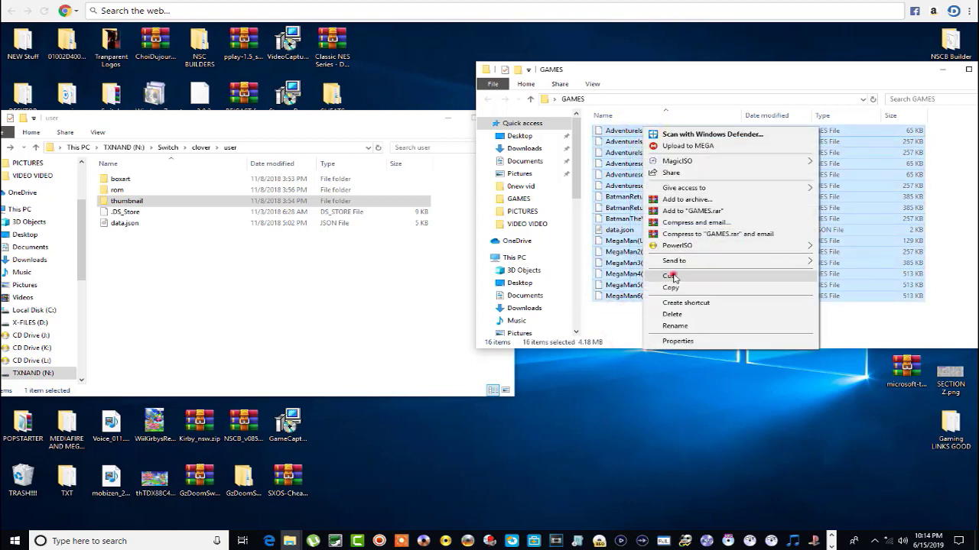
pyautogui.click(672, 276)
pyautogui.click(160, 193)
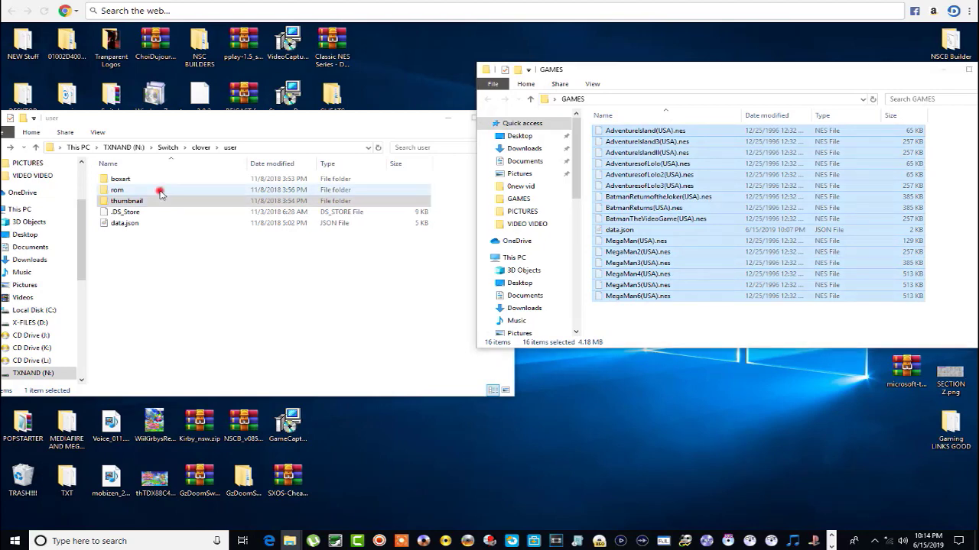
pyautogui.doubleClick(161, 193)
pyautogui.rightClick(176, 236)
pyautogui.click(207, 306)
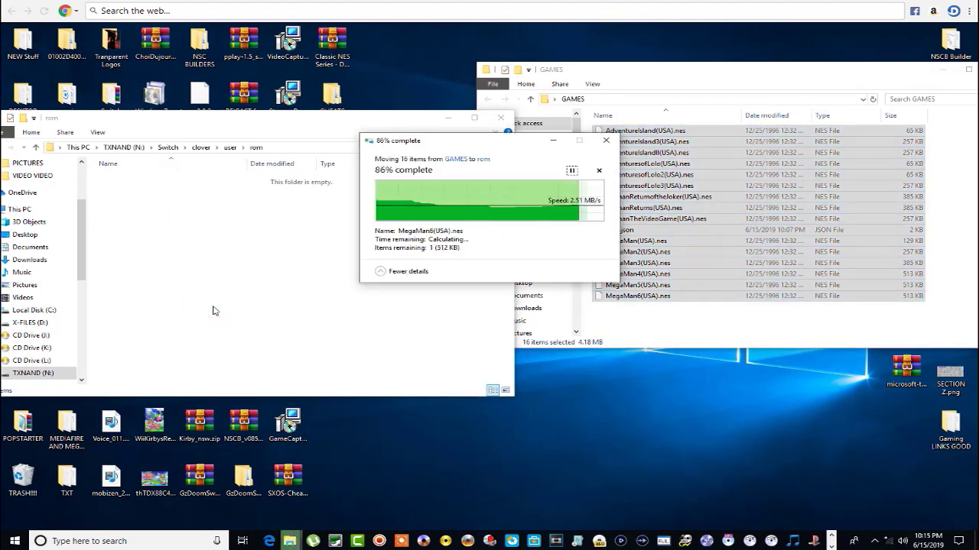
# Step: Locate the generated data.json among the files in the rom folder and return to the user folder
pyautogui.moveTo(243, 136); pyautogui.dragTo(412, 103)
pyautogui.click(329, 253)
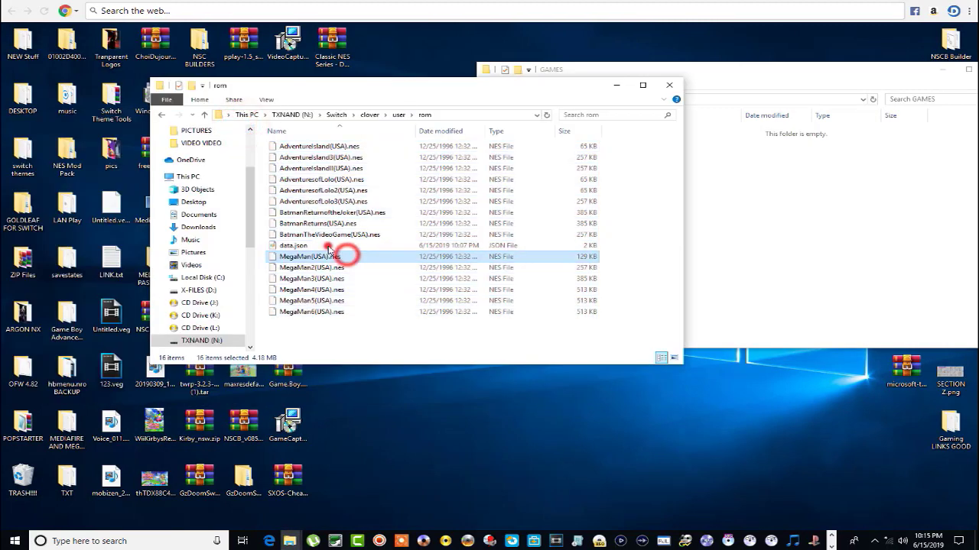
pyautogui.click(304, 245)
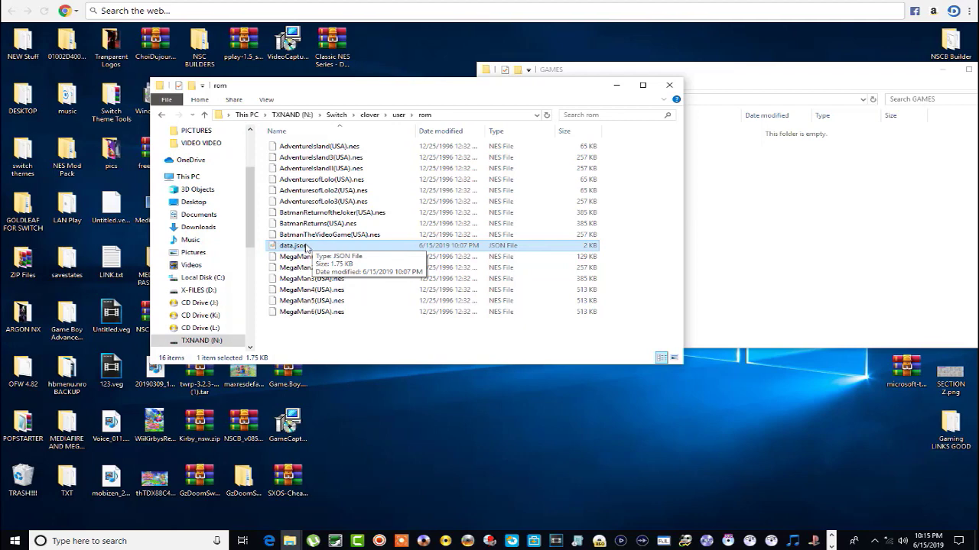
pyautogui.click(161, 115)
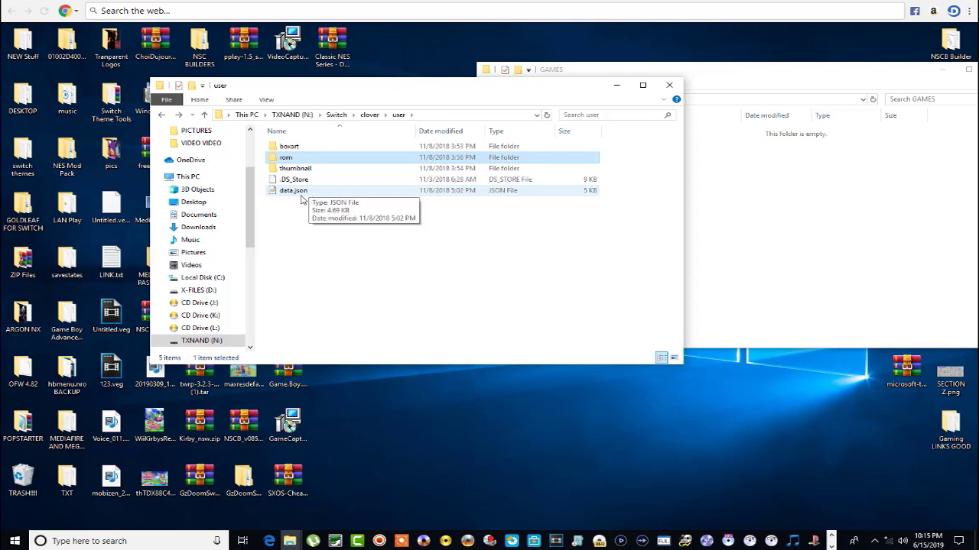
# Step: Rename data.json in the user folder to data.TXT and accept the extension change
pyautogui.click(418, 97)
pyautogui.moveTo(418, 95); pyautogui.dragTo(293, 85)
pyautogui.click(175, 181)
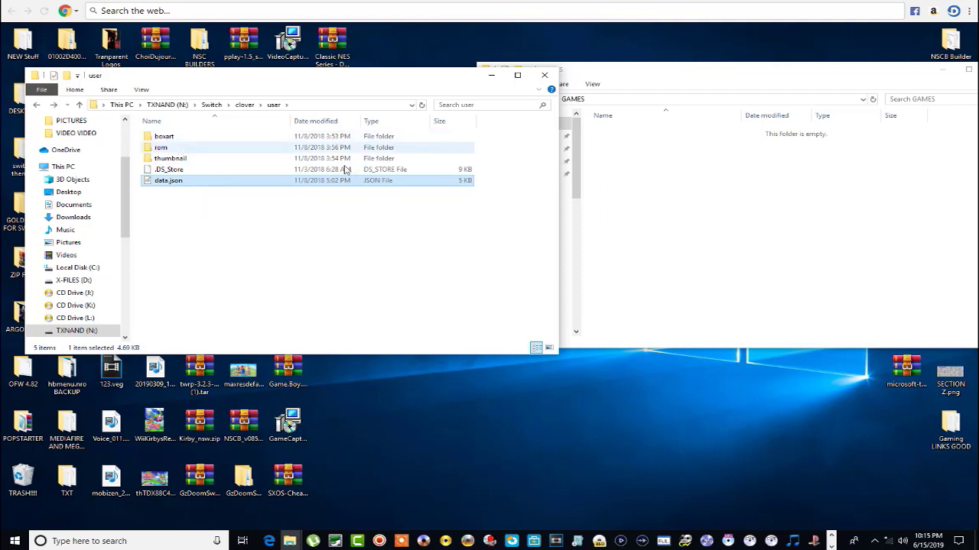
pyautogui.rightClick(203, 183)
pyautogui.click(223, 401)
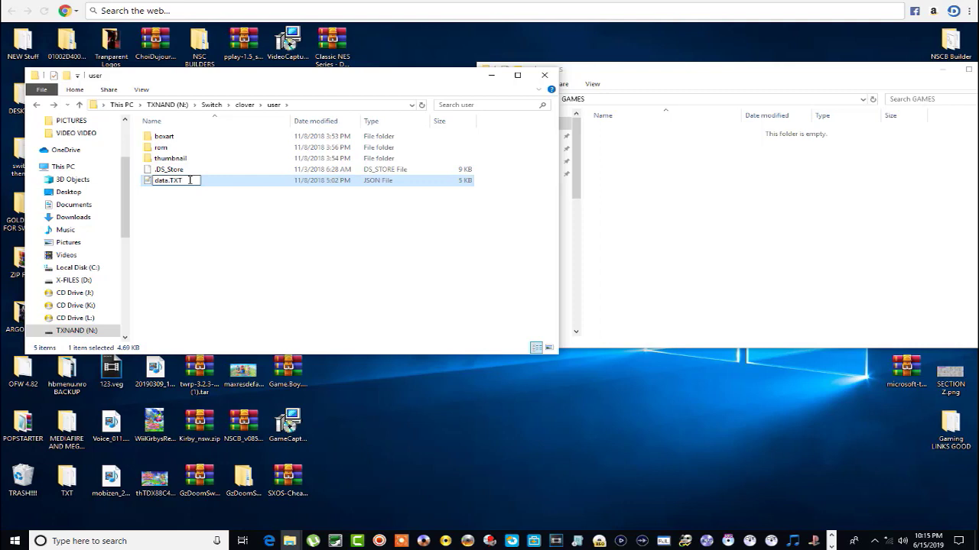
pyautogui.click(183, 205)
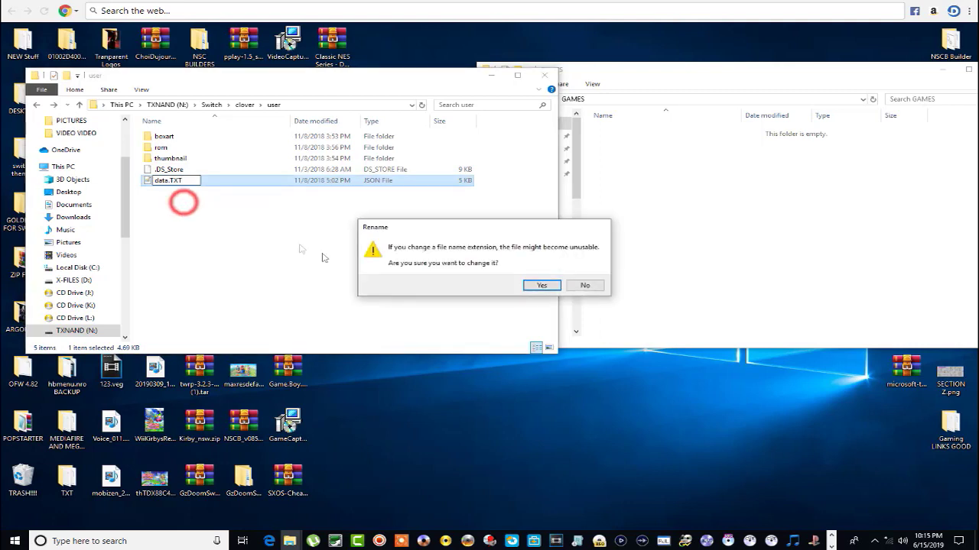
pyautogui.click(530, 286)
# Step: Open data.TXT in Notepad and look through its game entries from beginning to end
pyautogui.doubleClick(217, 182)
pyautogui.moveTo(698, 53); pyautogui.dragTo(277, 111)
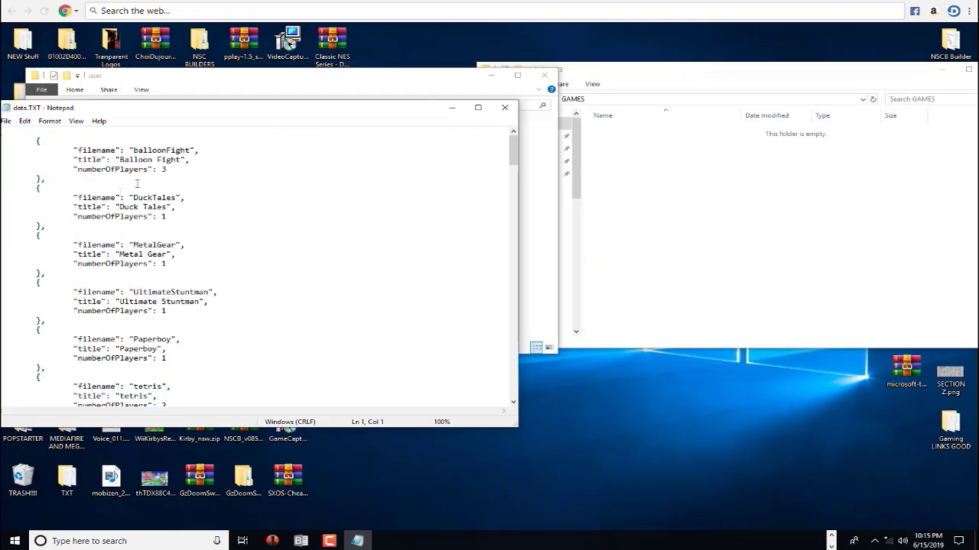
pyautogui.moveTo(515, 149); pyautogui.dragTo(502, 401)
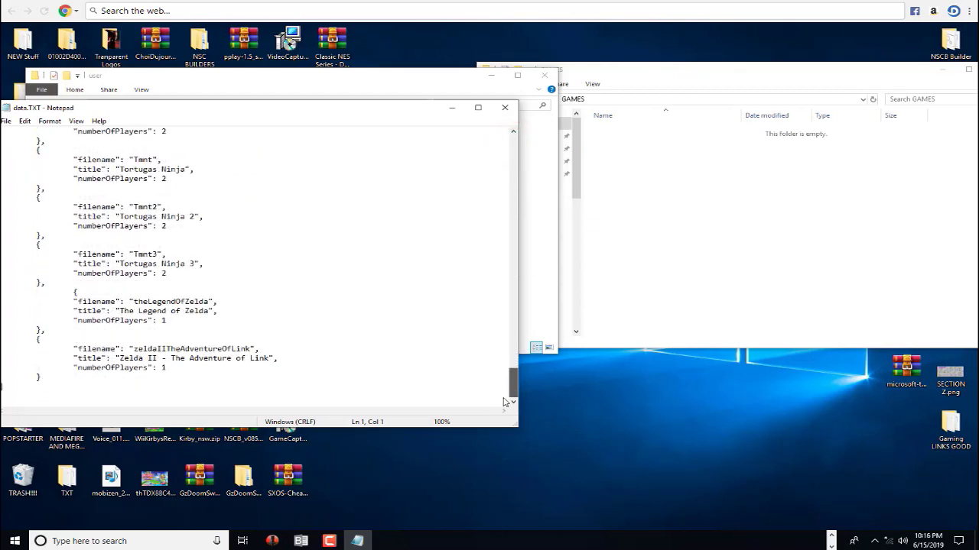
pyautogui.moveTo(505, 401); pyautogui.dragTo(516, 136)
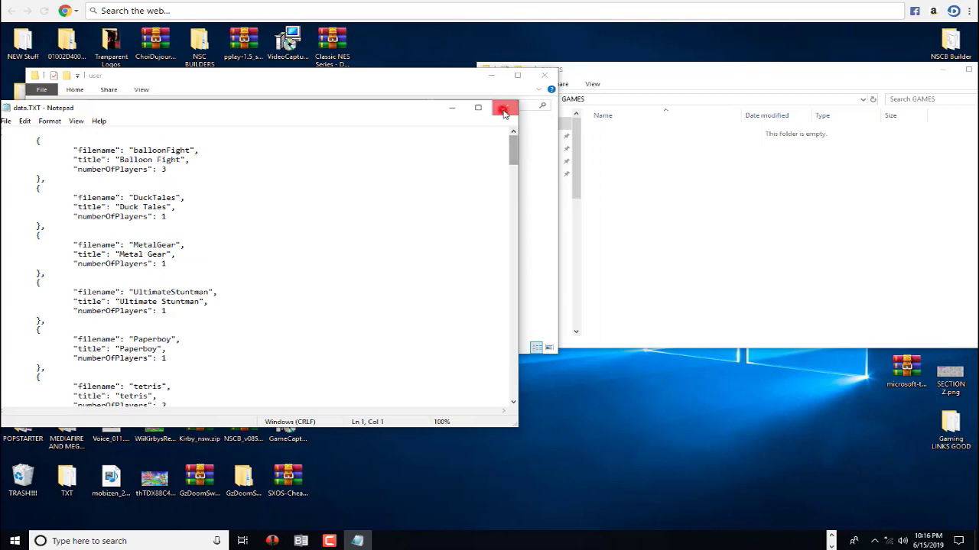
# Step: Close the open text file, rename data.json in the rom folder to data.txt and accept the extension change
pyautogui.click(504, 111)
pyautogui.doubleClick(172, 150)
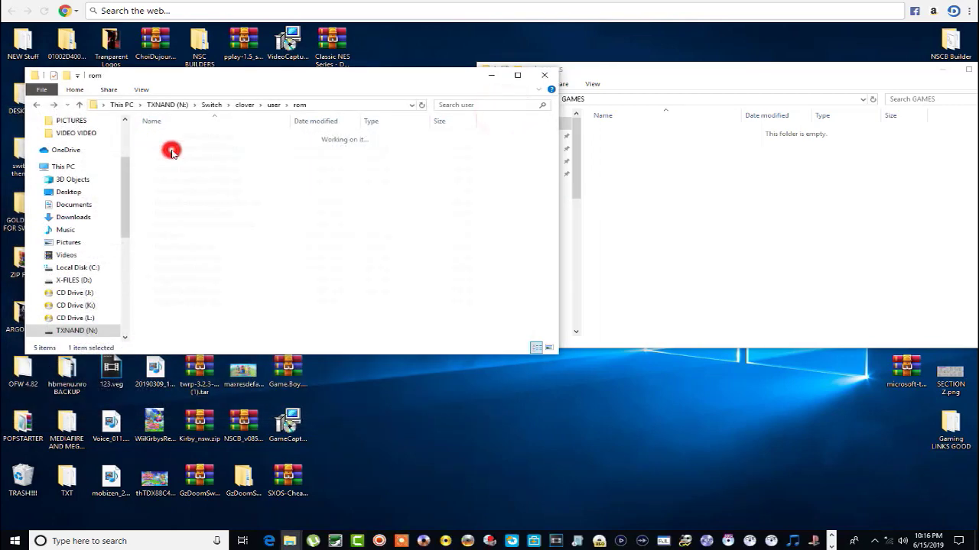
pyautogui.click(201, 235)
pyautogui.rightClick(201, 235)
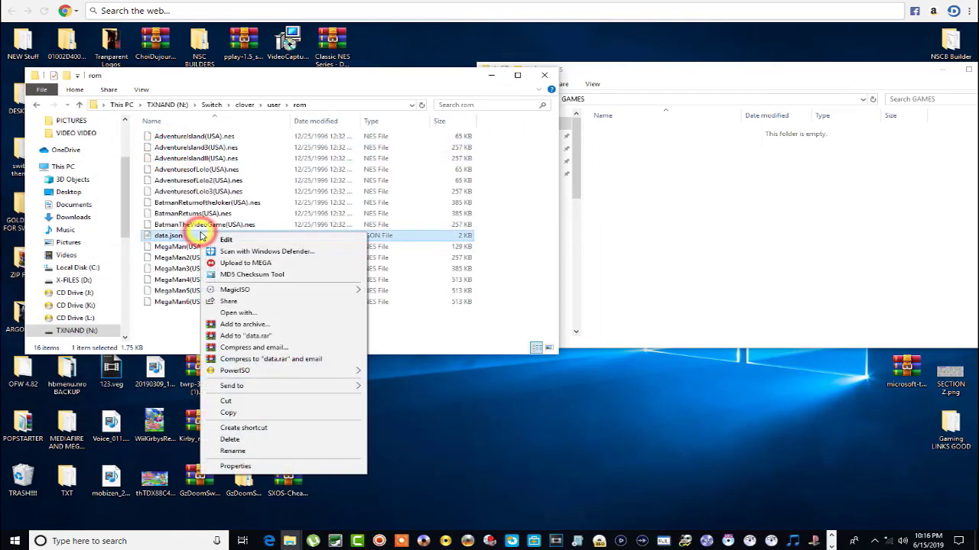
pyautogui.click(240, 450)
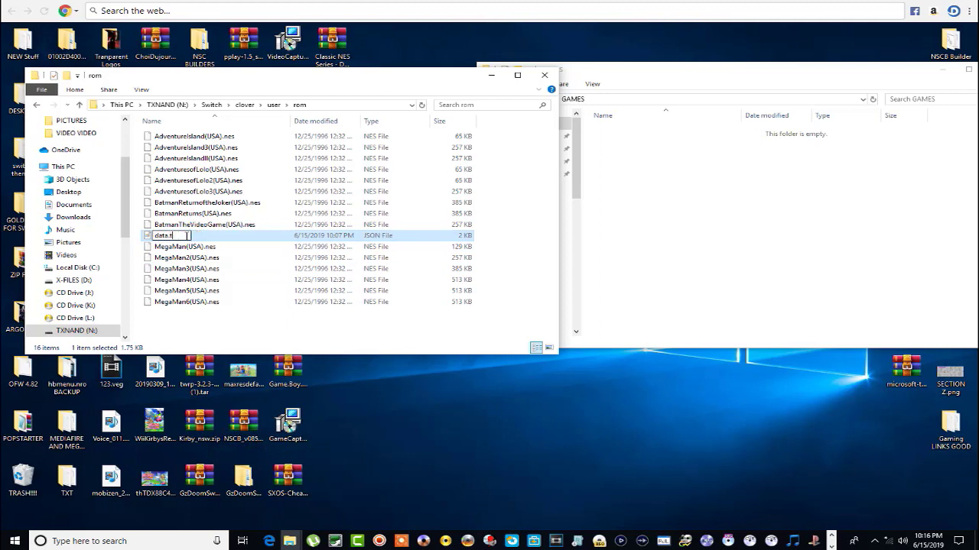
pyautogui.click(191, 252)
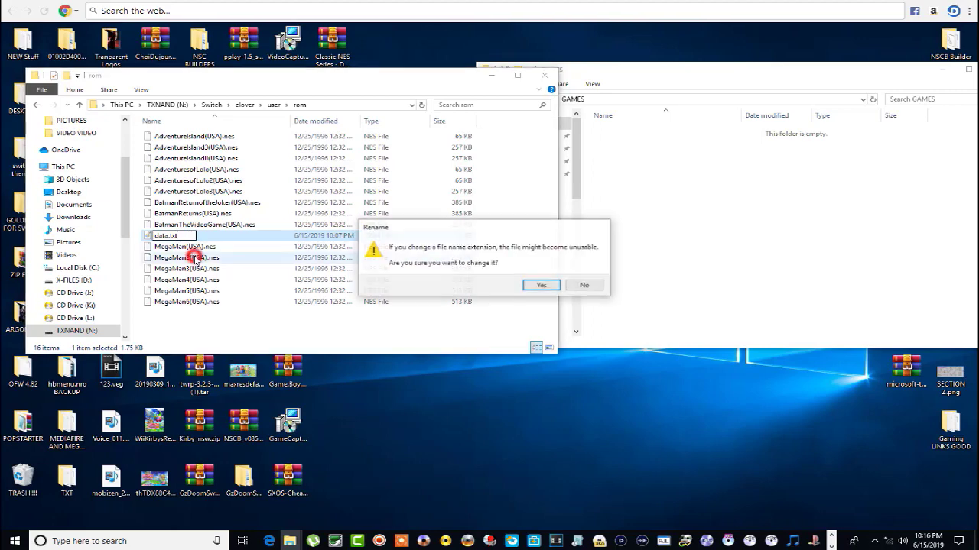
pyautogui.click(538, 284)
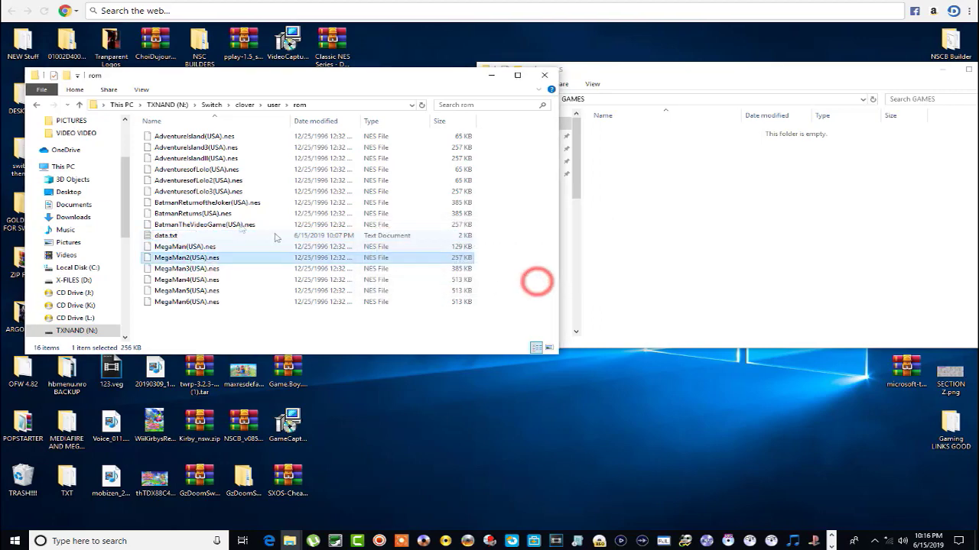
# Step: Open the rom folder's data.txt and the user folder's data.TXT side by side in Notepad to compare their formatting
pyautogui.doubleClick(205, 234)
pyautogui.moveTo(263, 109); pyautogui.dragTo(711, 70)
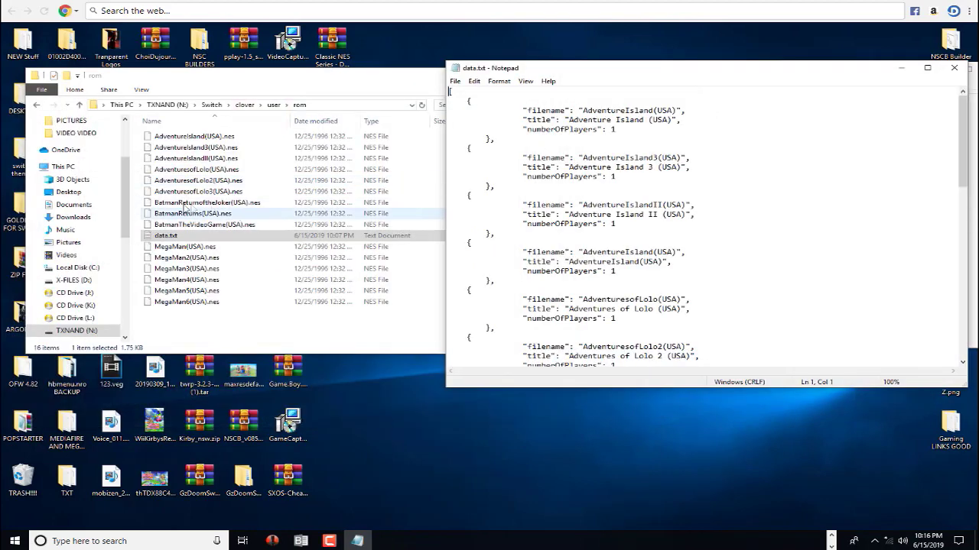
pyautogui.click(39, 104)
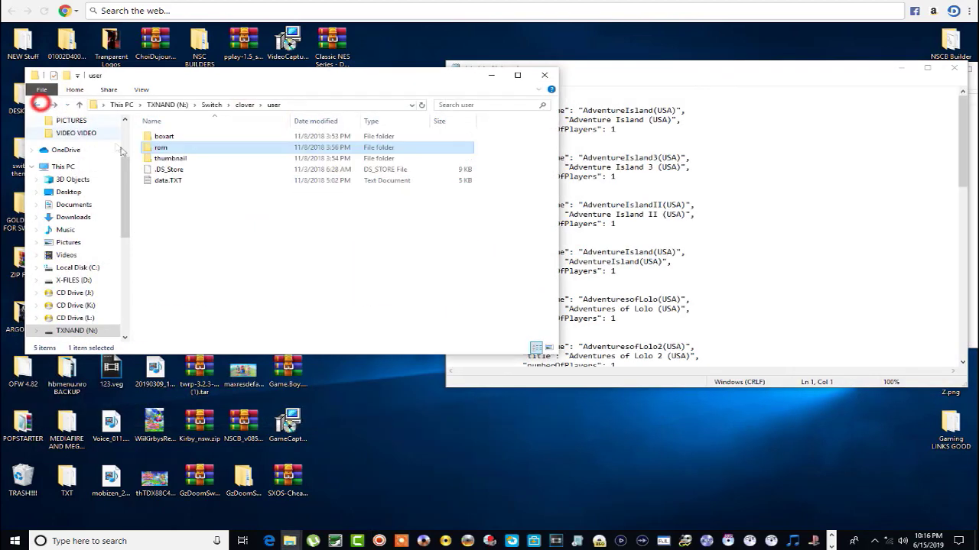
pyautogui.doubleClick(175, 181)
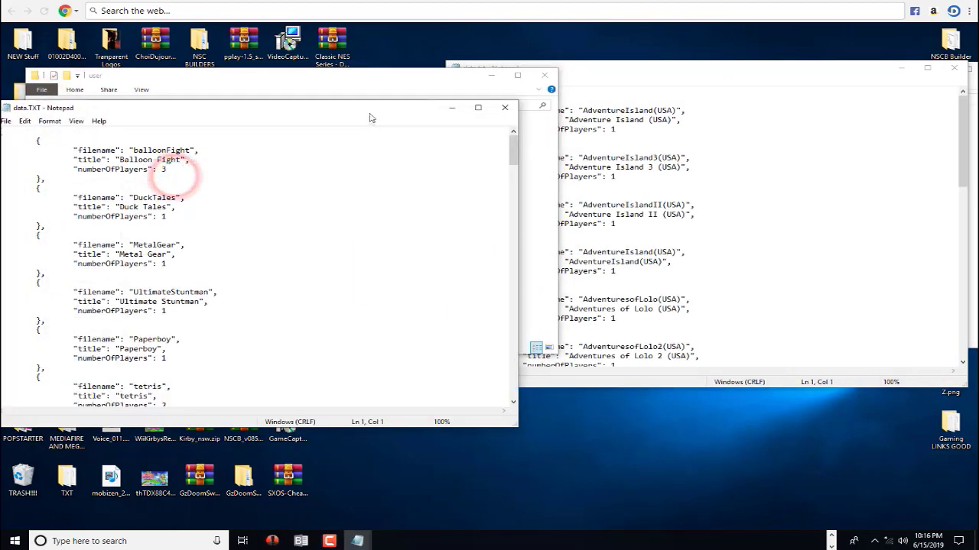
pyautogui.click(360, 109)
pyautogui.press('super+Left')
pyautogui.click(865, 84)
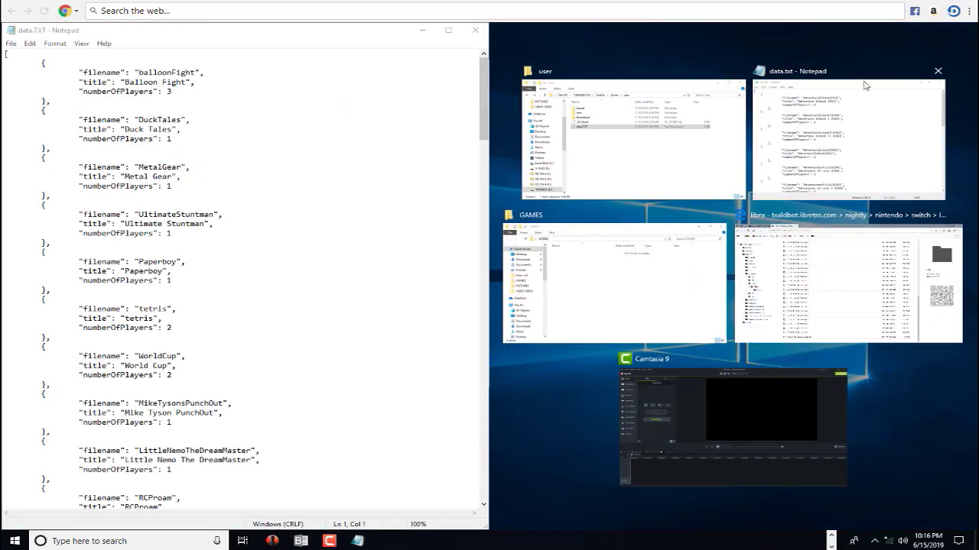
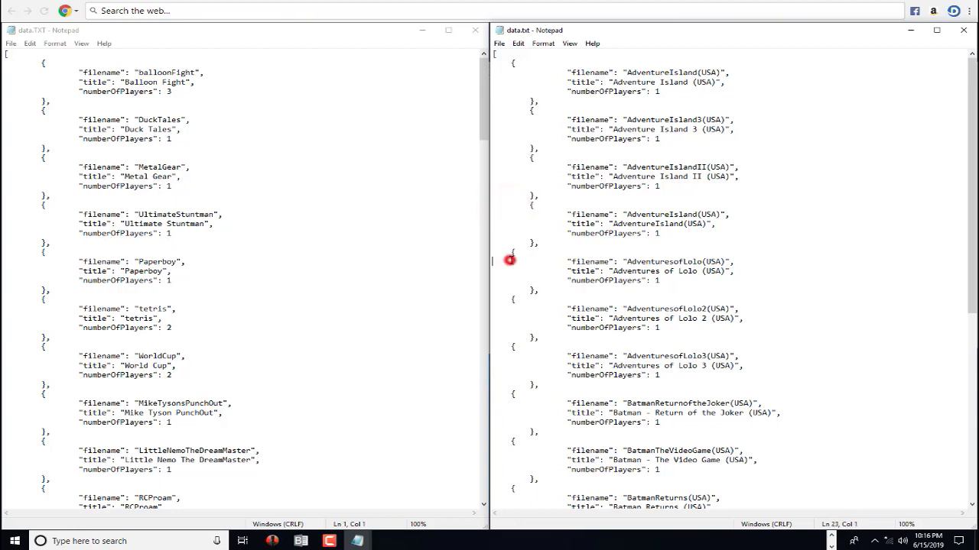
# Step: In the rom folder's data.txt, indent the opening braces to align with the closing ones and remove the comma after the MegaMan6(USA) entry
pyautogui.click(509, 253)
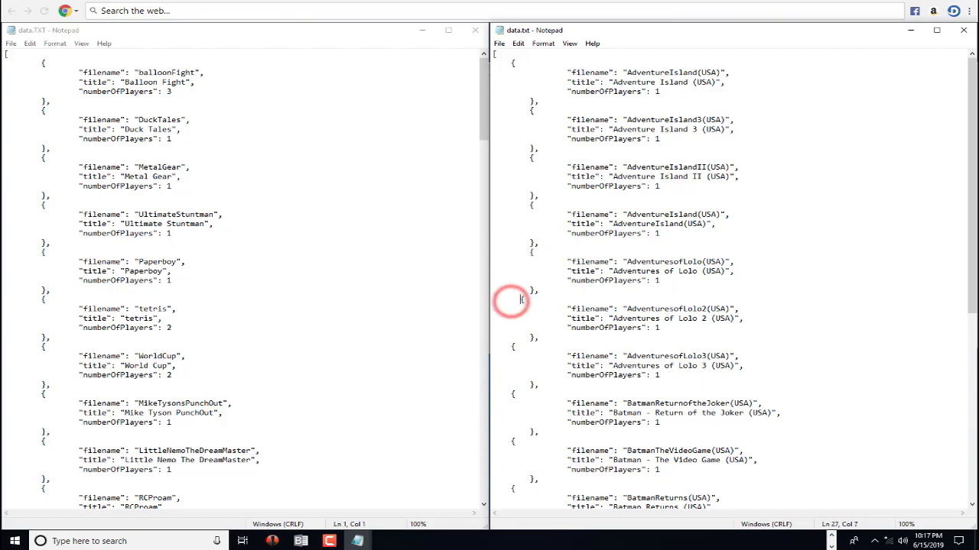
pyautogui.click(512, 345)
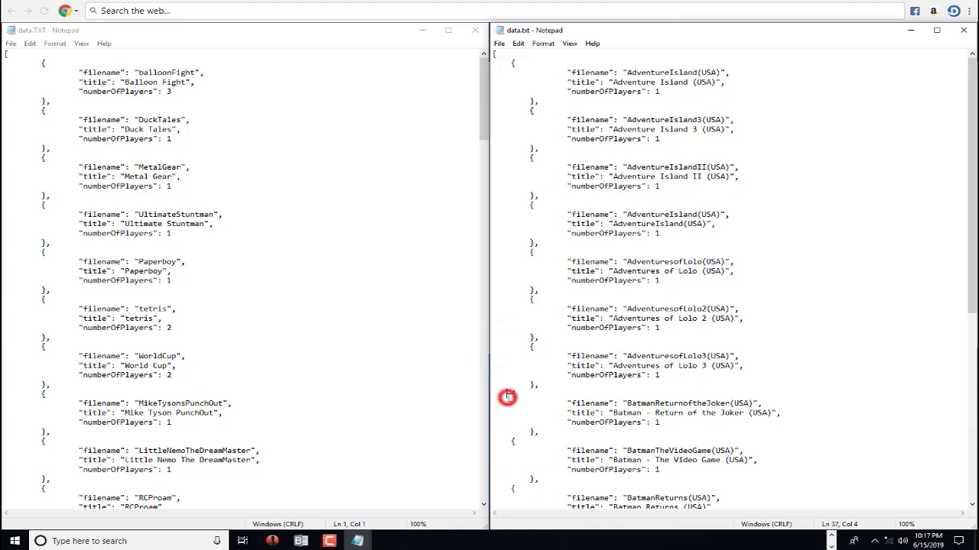
pyautogui.click(506, 445)
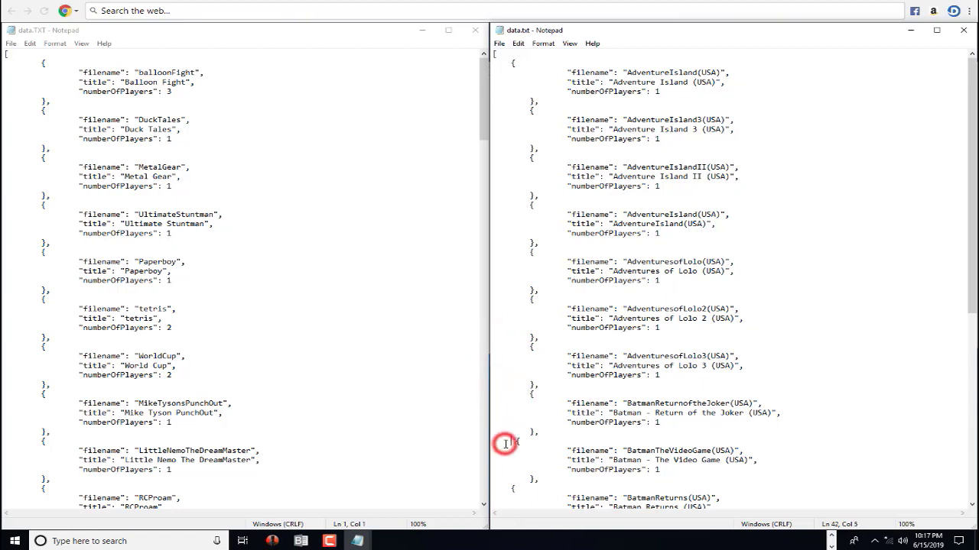
pyautogui.click(506, 488)
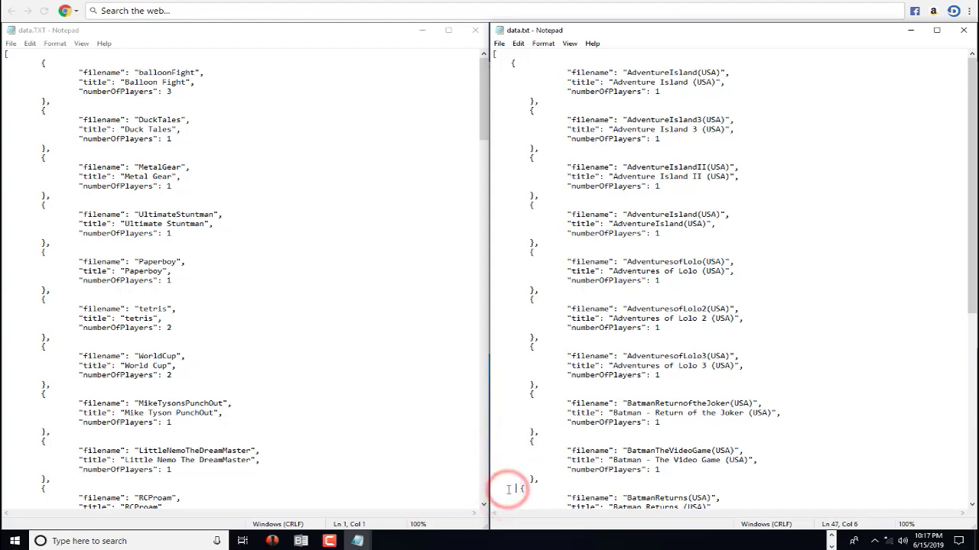
pyautogui.scroll(-8, 514, 459)
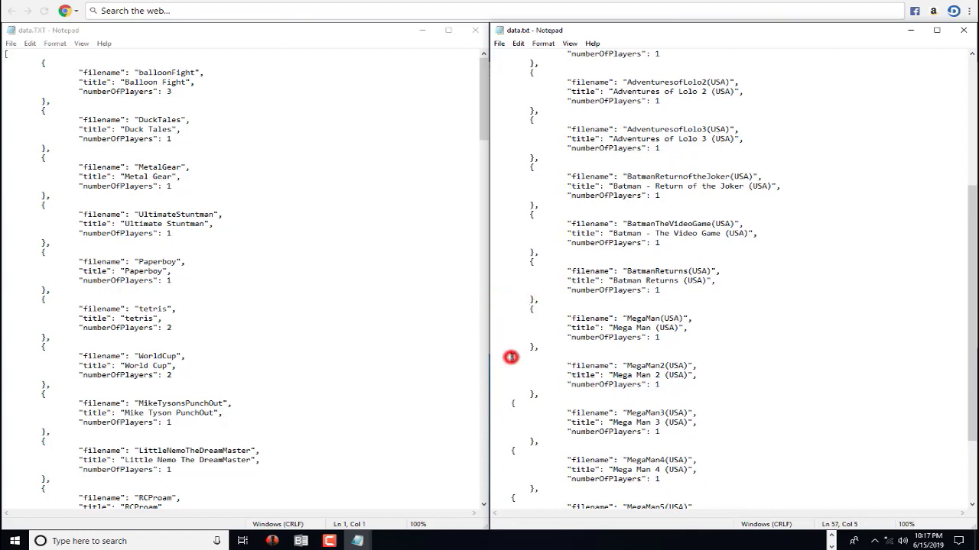
pyautogui.click(511, 404)
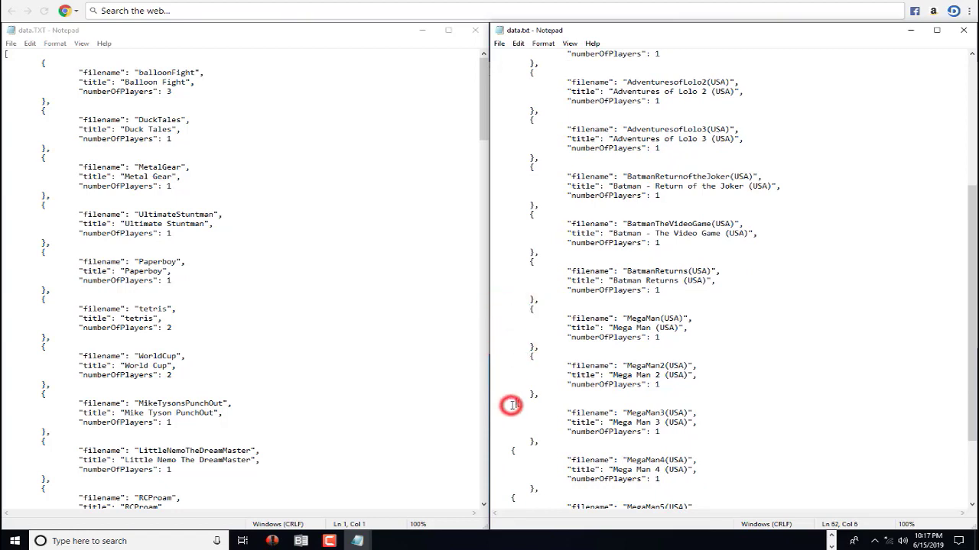
pyautogui.click(511, 451)
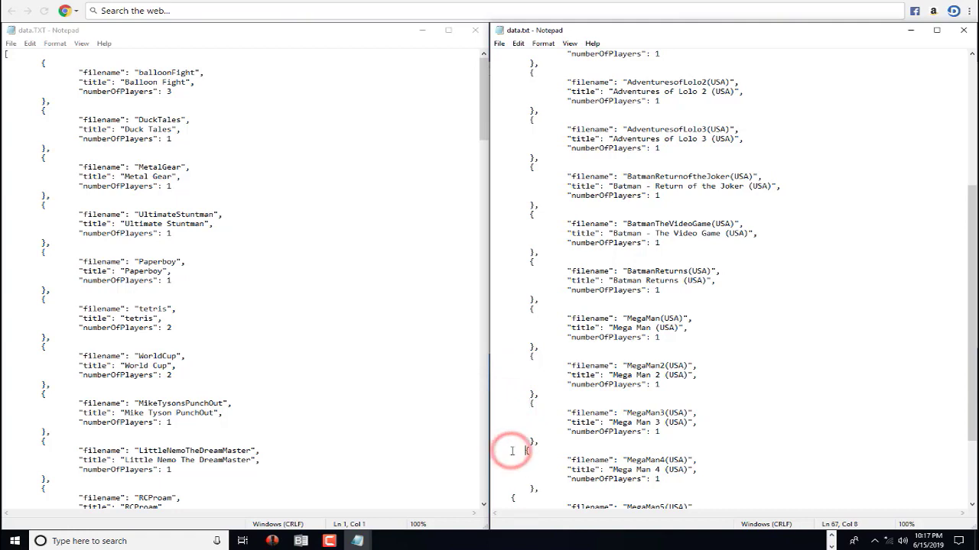
pyautogui.scroll(-4, 511, 449)
pyautogui.click(506, 395)
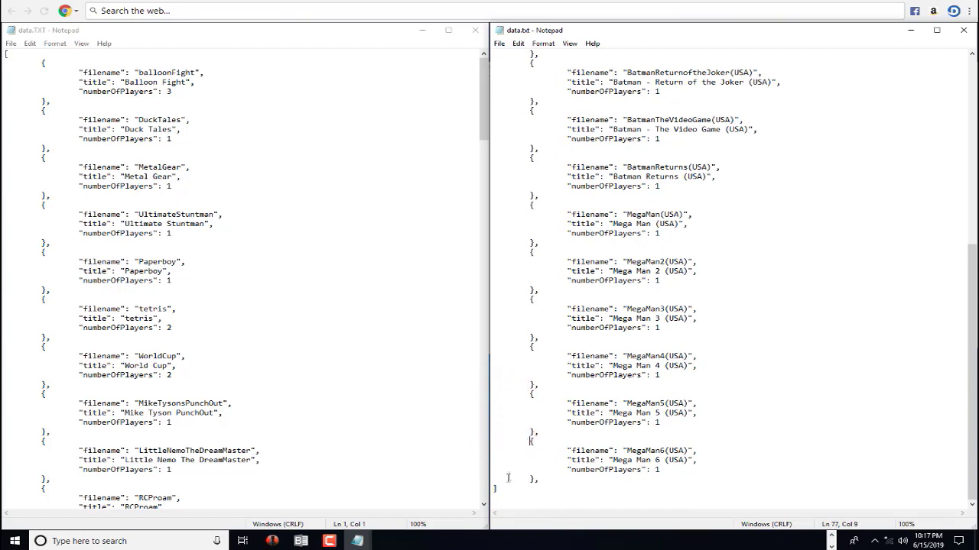
pyautogui.write(',')
pyautogui.moveTo(970, 267); pyautogui.dragTo(941, 63)
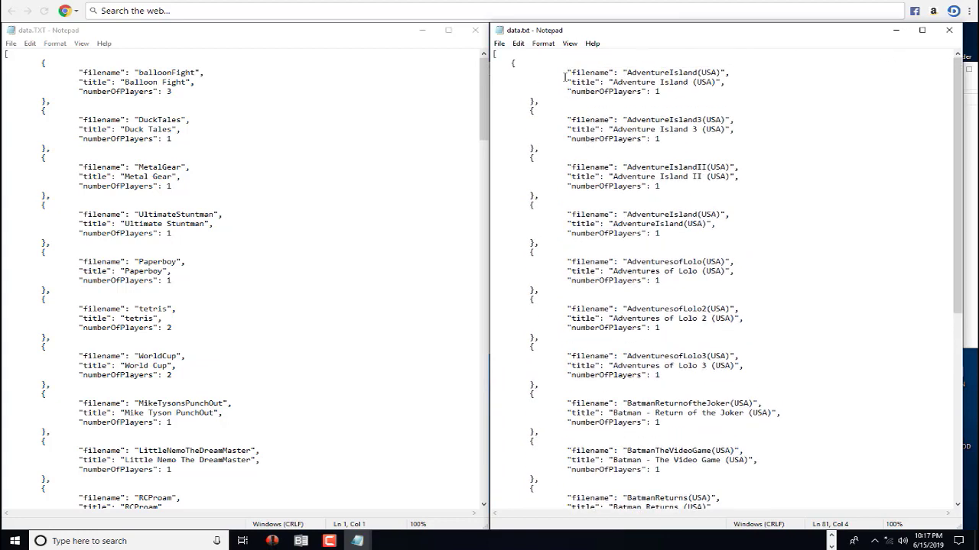
pyautogui.click(510, 61)
# Step: Save the changes to the rom folder's data.txt and close both text files
pyautogui.click(948, 30)
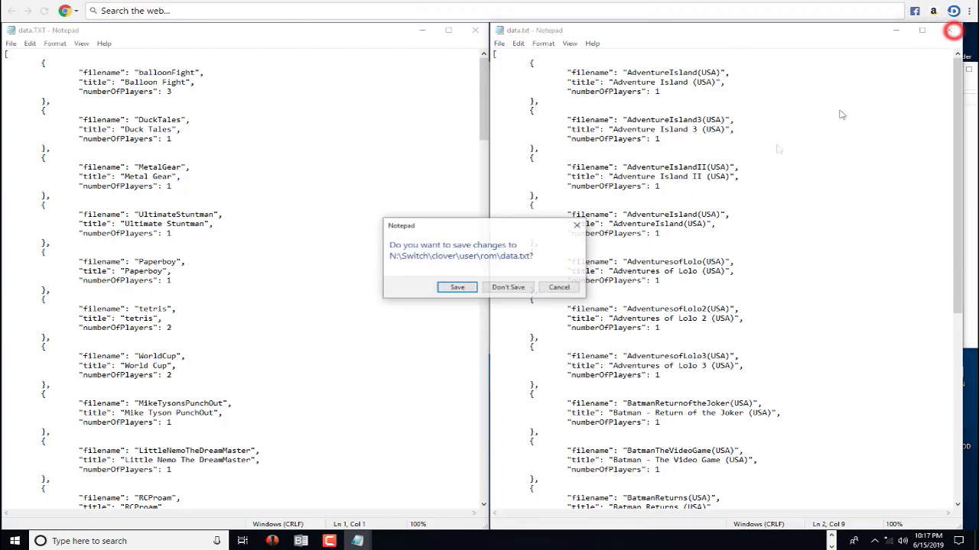
pyautogui.click(447, 287)
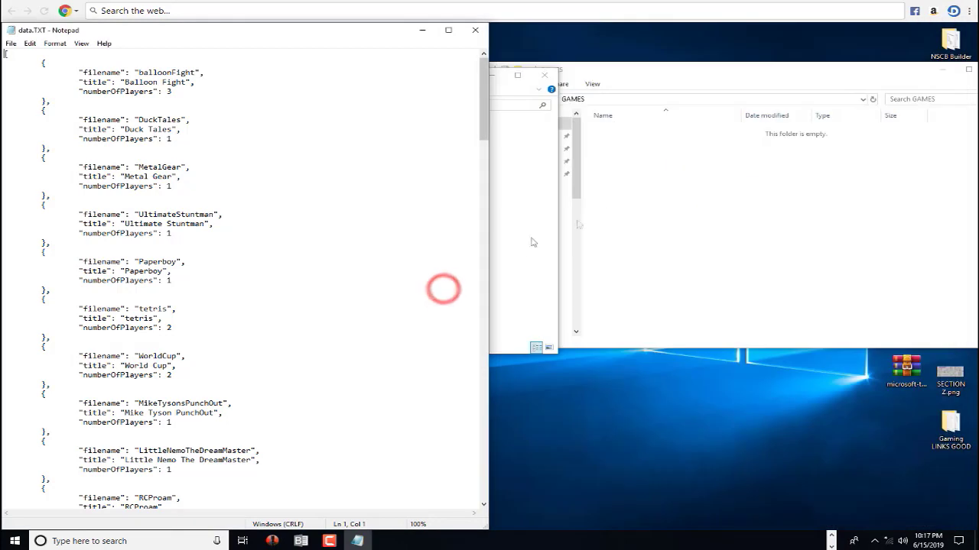
pyautogui.click(475, 30)
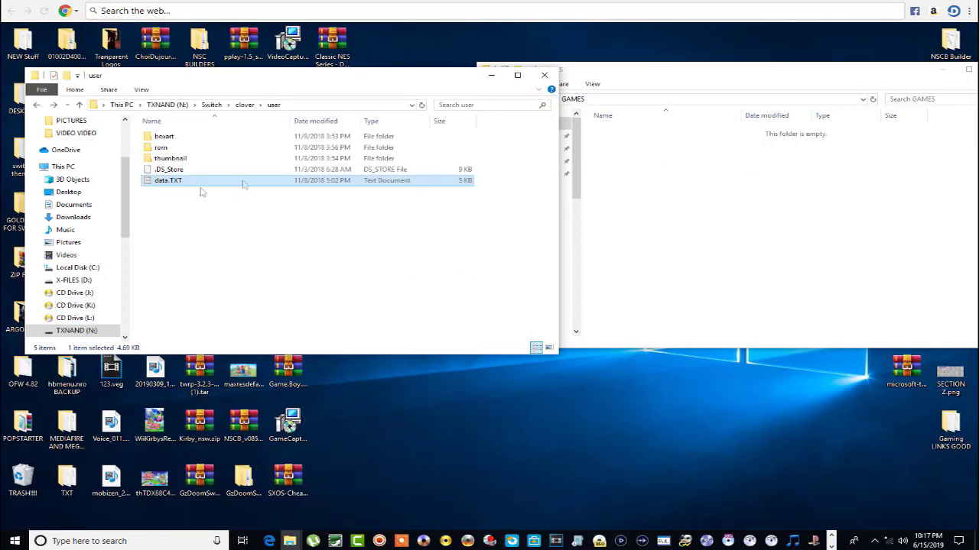
# Step: Put away the empty GAMES window and move the user folder window towards the middle of the desktop
pyautogui.doubleClick(785, 81)
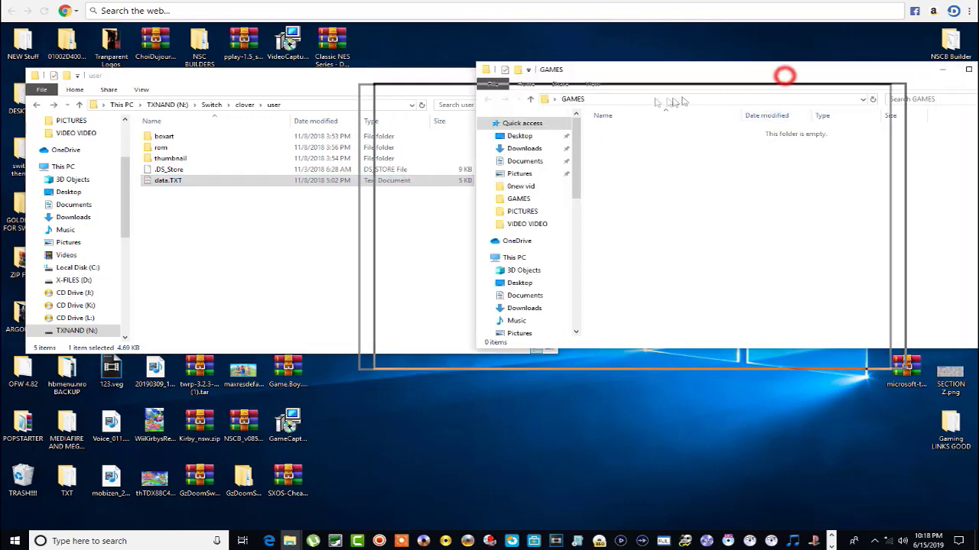
pyautogui.click(860, 93)
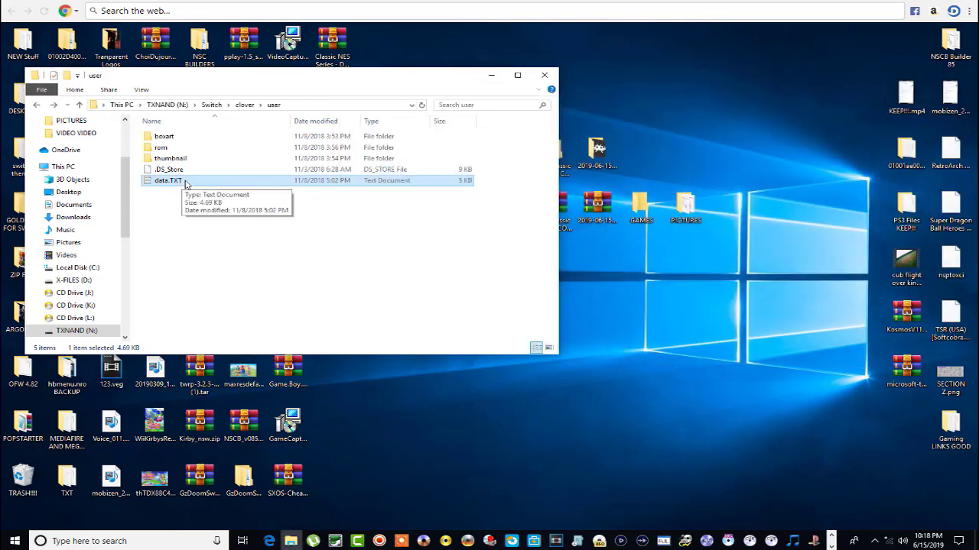
pyautogui.moveTo(245, 83); pyautogui.dragTo(449, 95)
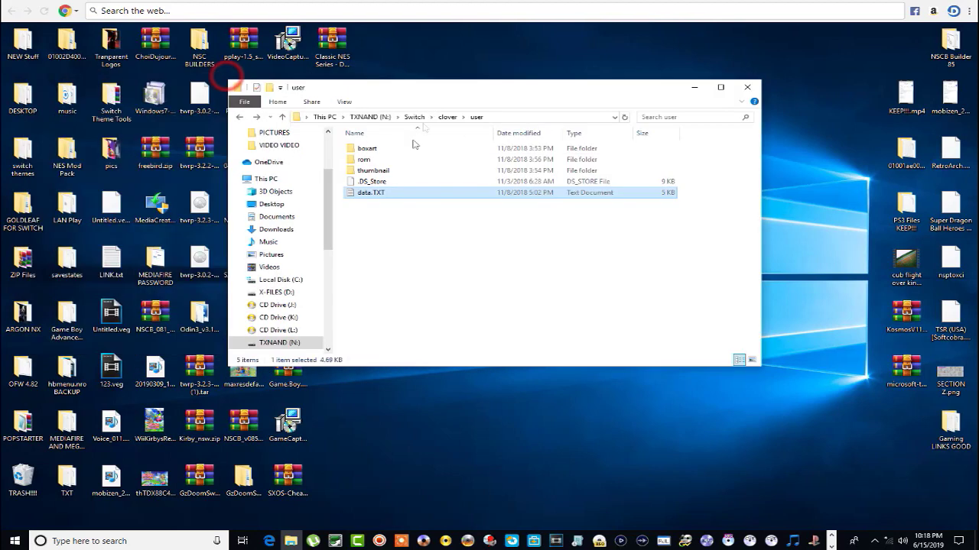
# Step: Check the contents of the old data.TXT in the user folder and permanently delete the file
pyautogui.doubleClick(399, 192)
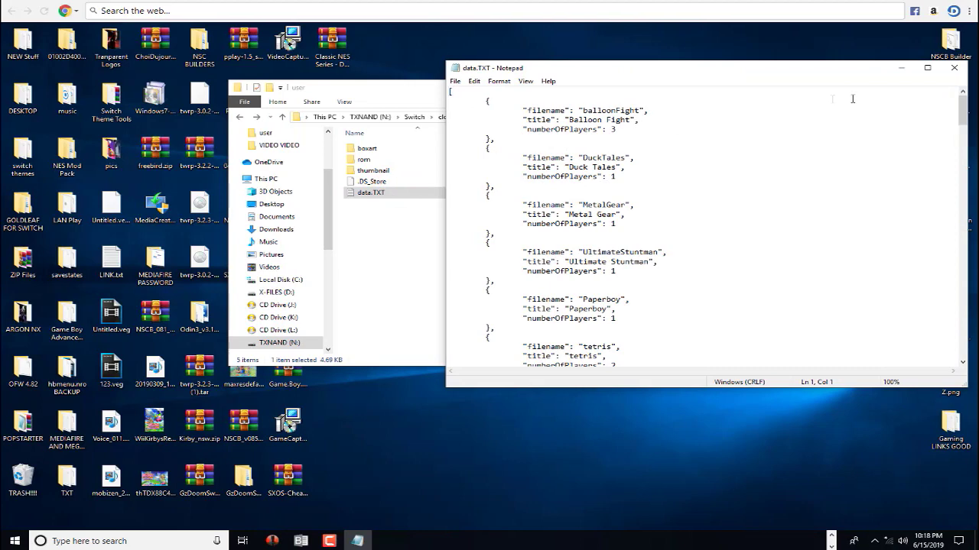
pyautogui.click(955, 67)
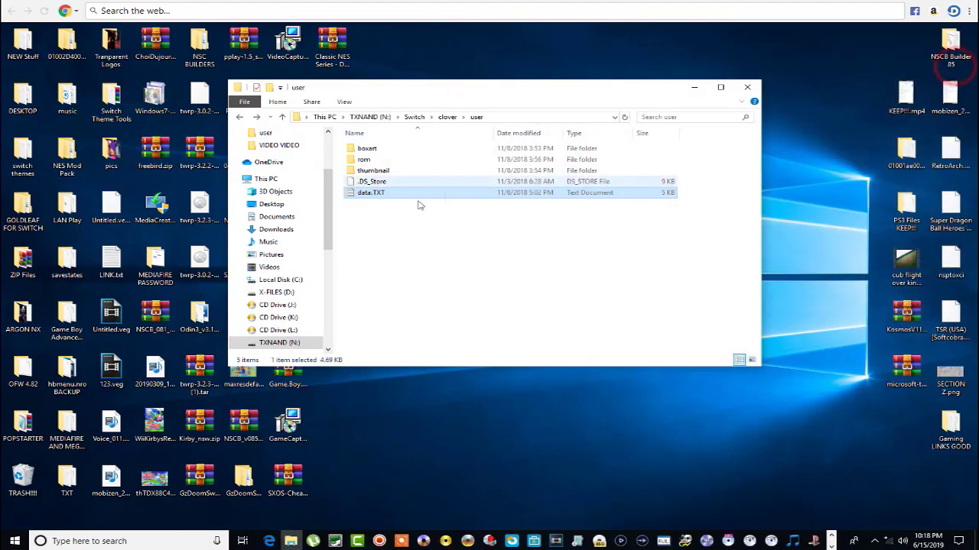
pyautogui.rightClick(385, 196)
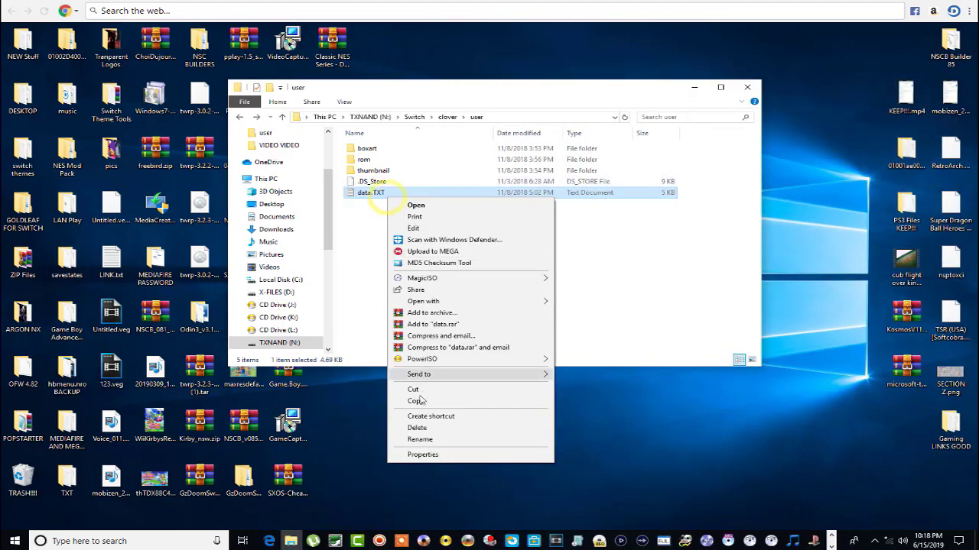
pyautogui.click(423, 428)
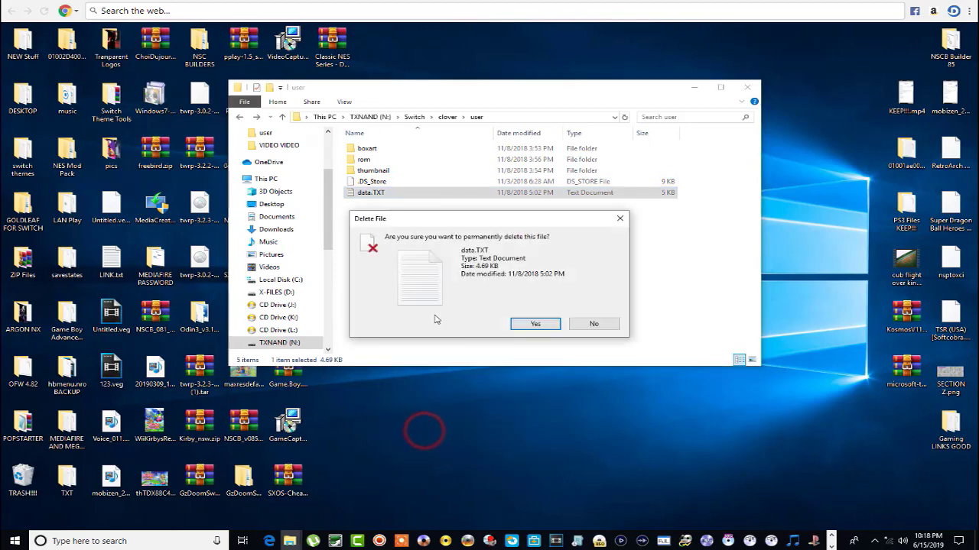
pyautogui.click(535, 323)
# Step: Move the edited data.txt from the rom folder into the clover user folder
pyautogui.click(386, 160)
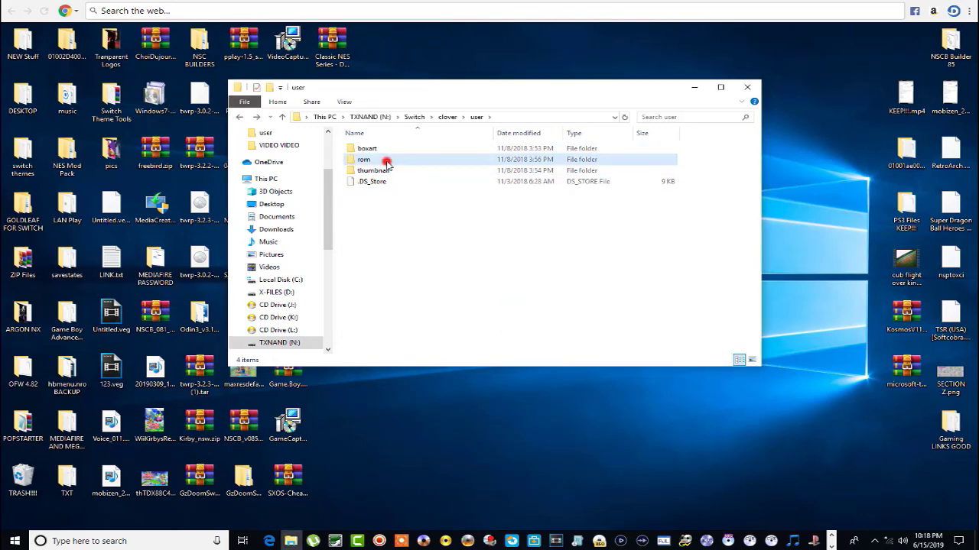
pyautogui.doubleClick(386, 160)
pyautogui.click(404, 248)
pyautogui.rightClick(405, 248)
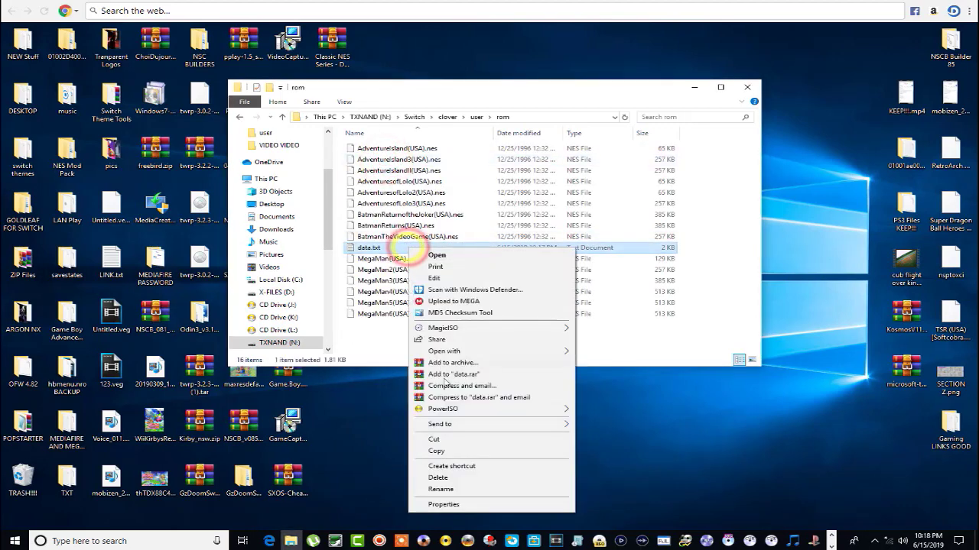
pyautogui.click(434, 439)
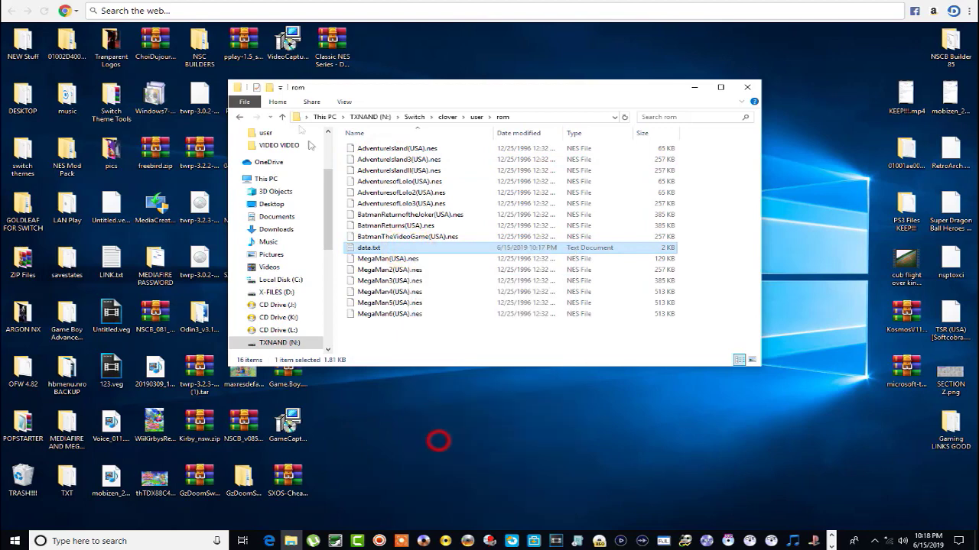
pyautogui.click(240, 117)
pyautogui.rightClick(396, 231)
pyautogui.click(430, 304)
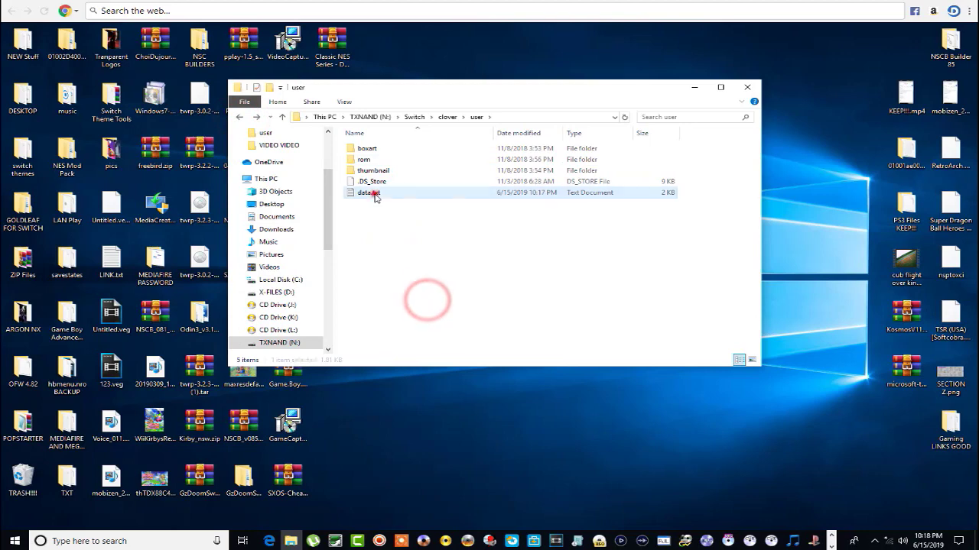
# Step: Open the moved data.txt in Notepad and check its game entries through to the end
pyautogui.doubleClick(373, 193)
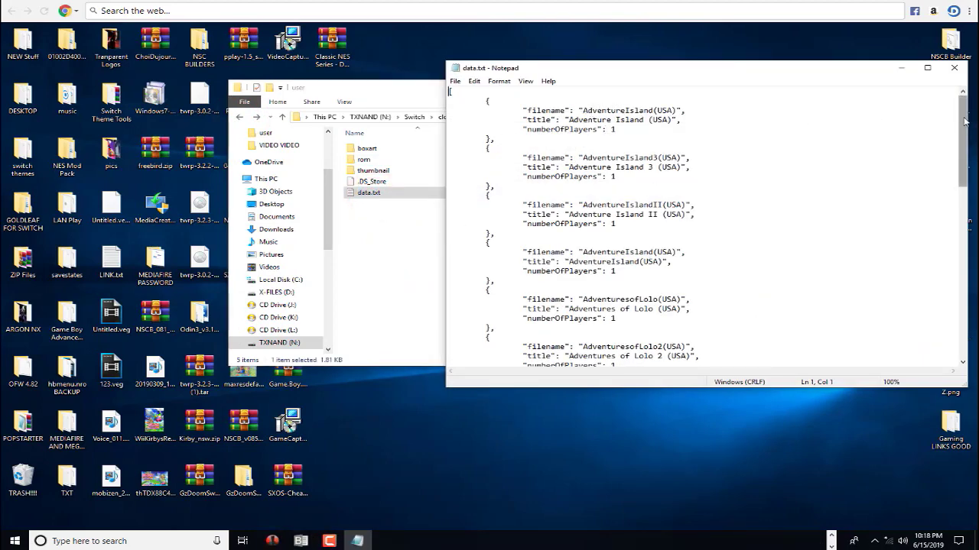
pyautogui.moveTo(963, 119); pyautogui.dragTo(907, 338)
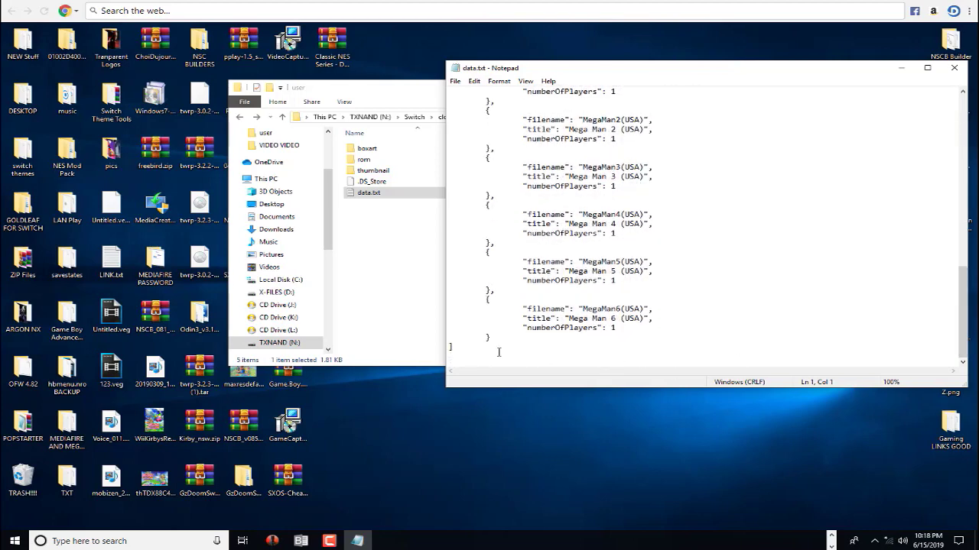
# Step: Close the checked text file and rename data.txt in the user folder as data.json
pyautogui.click(954, 68)
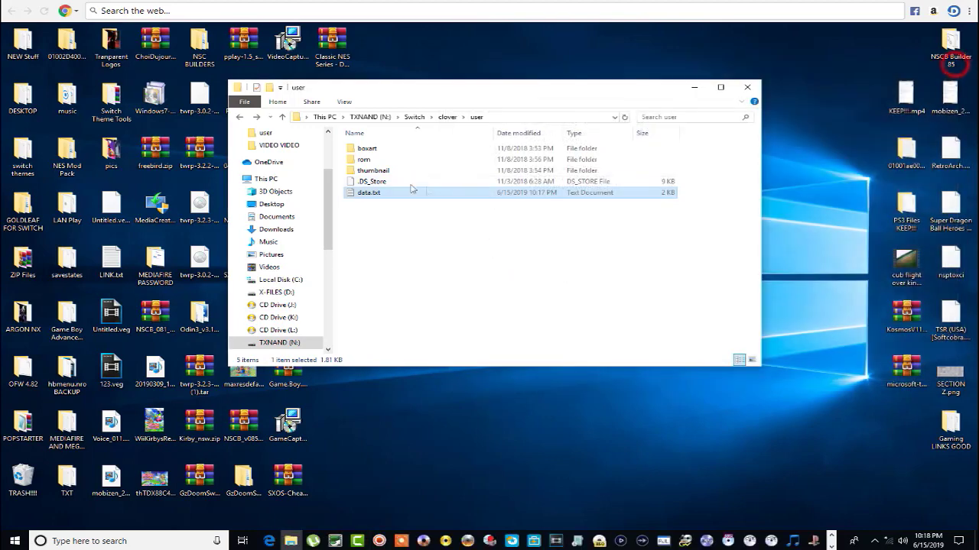
pyautogui.rightClick(387, 192)
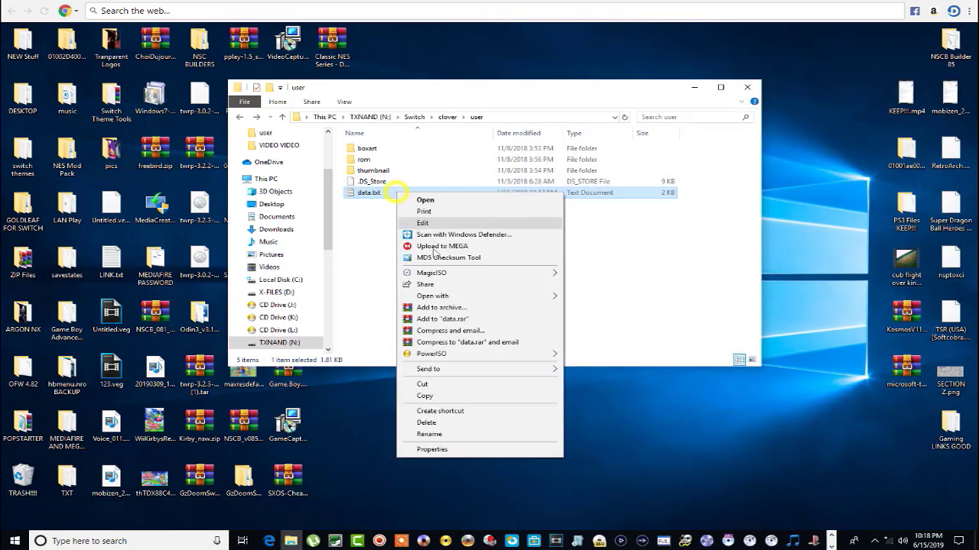
pyautogui.click(438, 435)
pyautogui.click(386, 193)
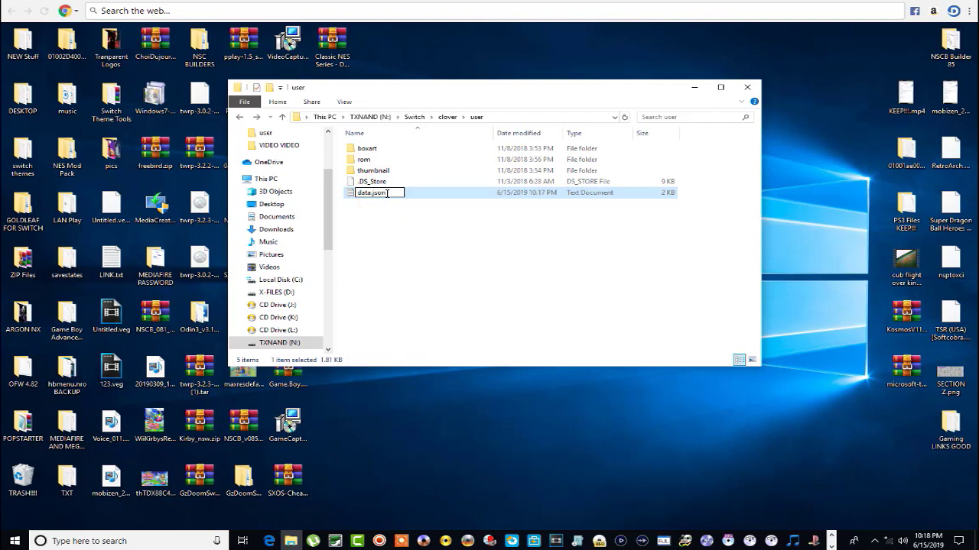
pyautogui.write('json')
pyautogui.press('Return')
pyautogui.click(546, 287)
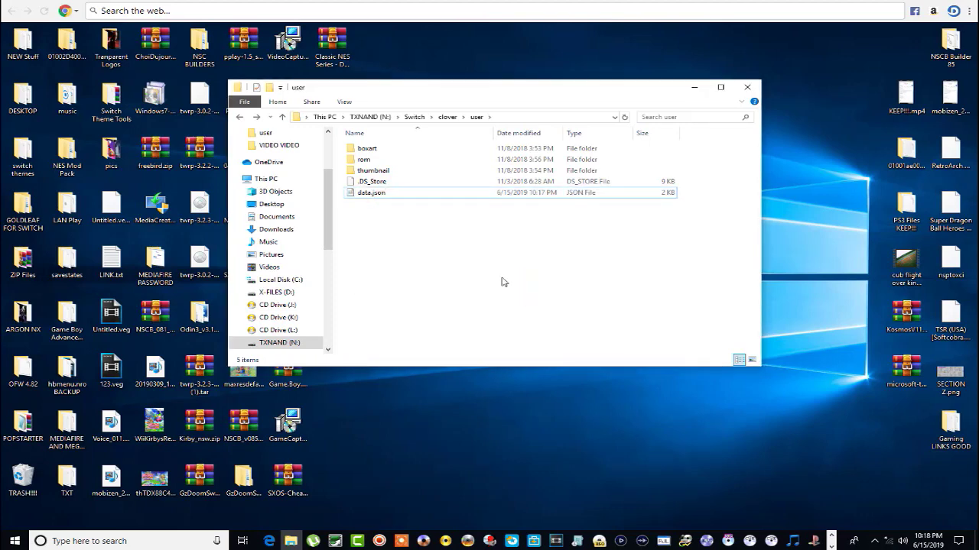
# Step: Check the contents of the rom, boxart and thumbnail folders inside the clover user folder
pyautogui.doubleClick(375, 160)
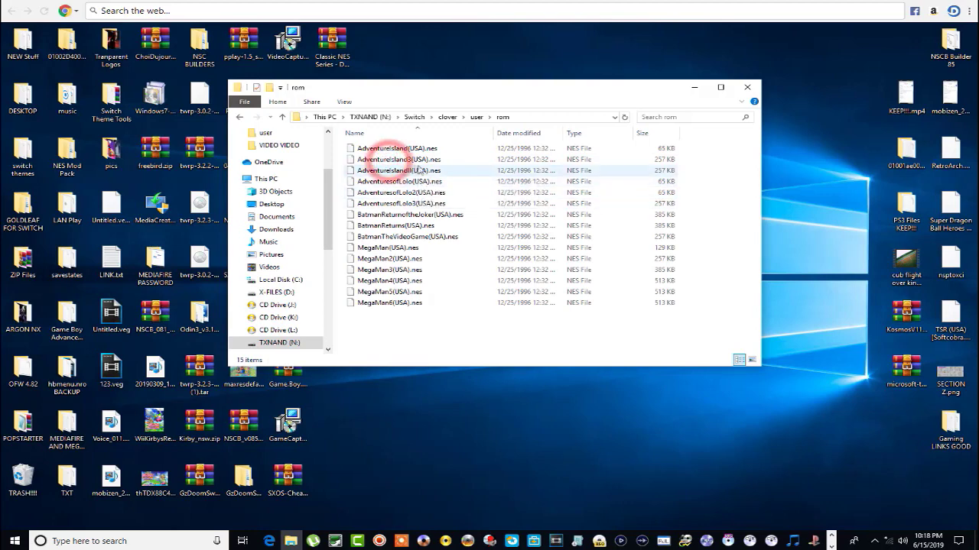
pyautogui.click(238, 117)
pyautogui.doubleClick(365, 147)
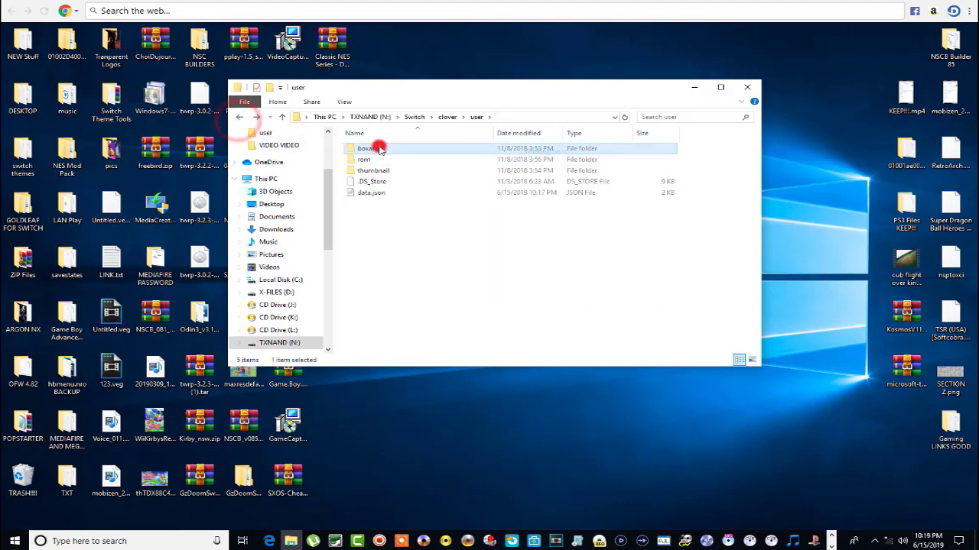
pyautogui.click(239, 117)
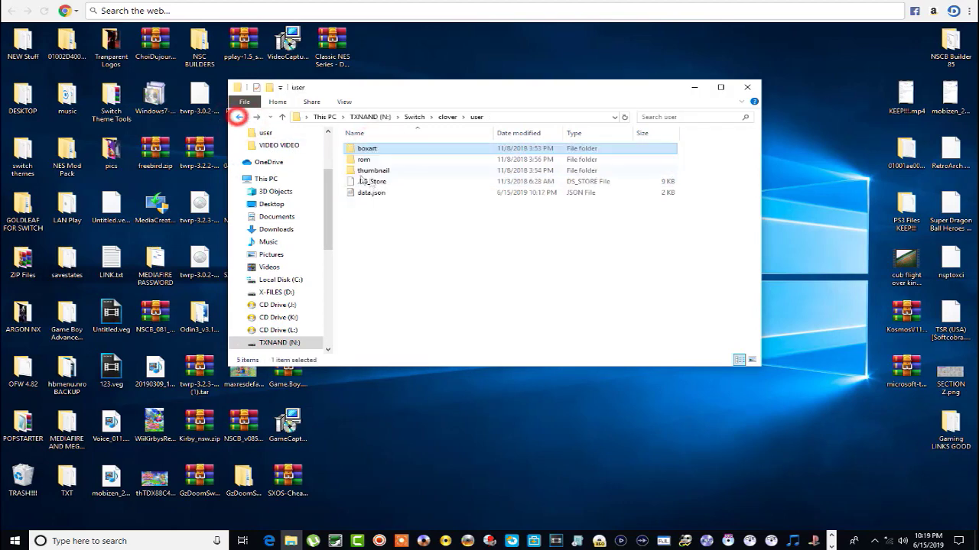
pyautogui.doubleClick(383, 170)
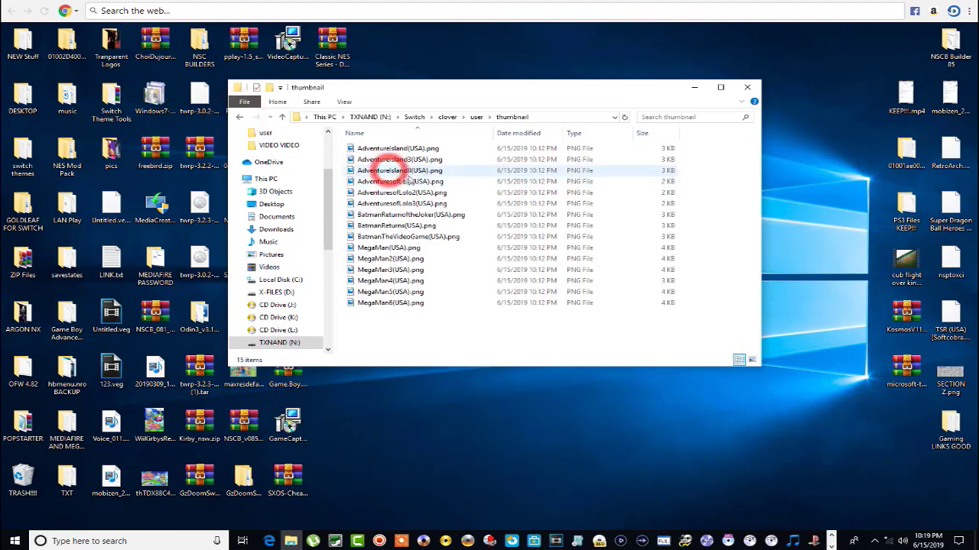
pyautogui.click(242, 118)
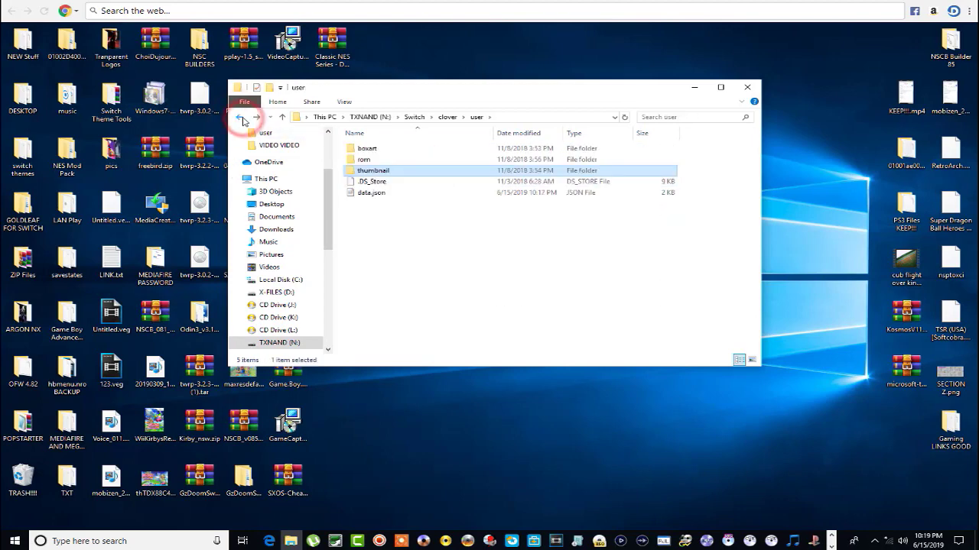
# Step: Return to the Switch folder, close its window, and safely eject the TXNAND (N:) mass storage device
pyautogui.click(240, 117)
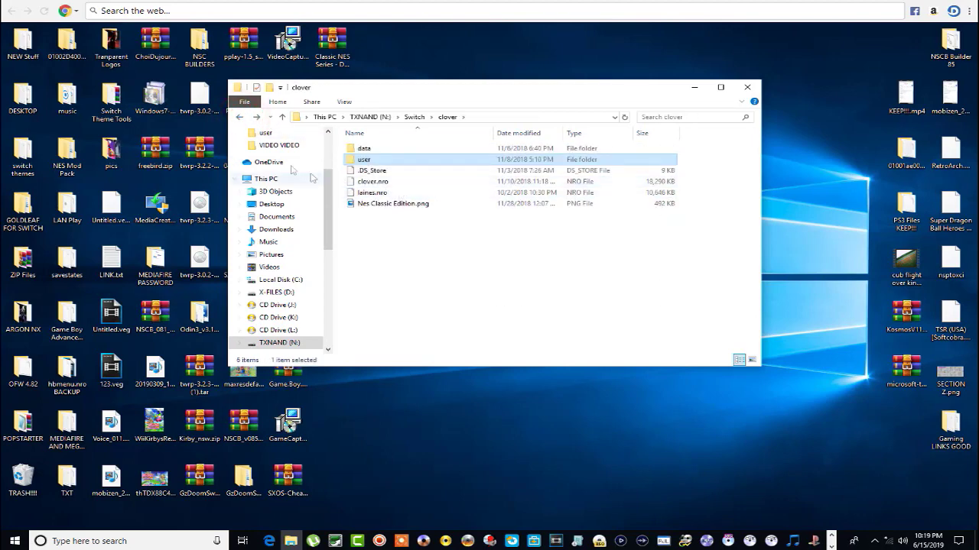
pyautogui.click(241, 117)
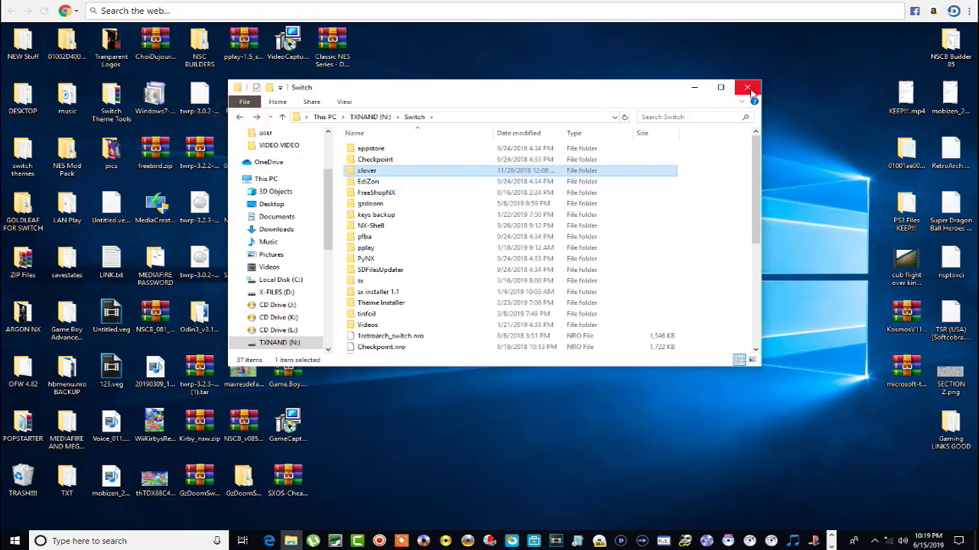
pyautogui.click(749, 88)
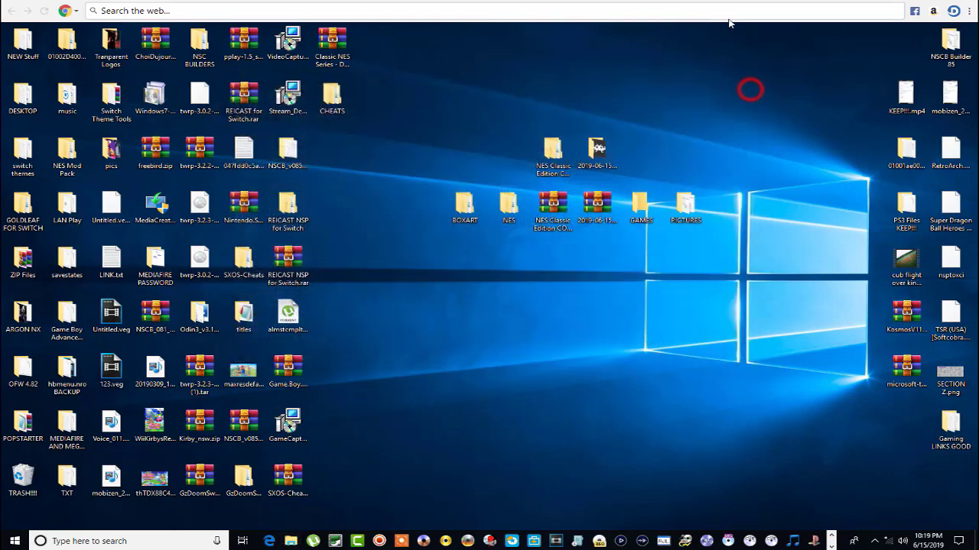
pyautogui.click(874, 541)
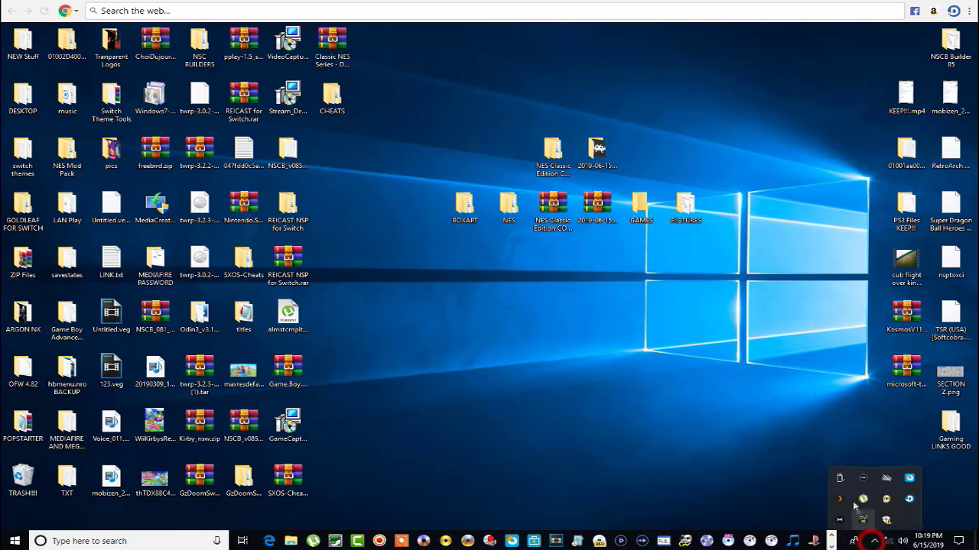
pyautogui.click(839, 482)
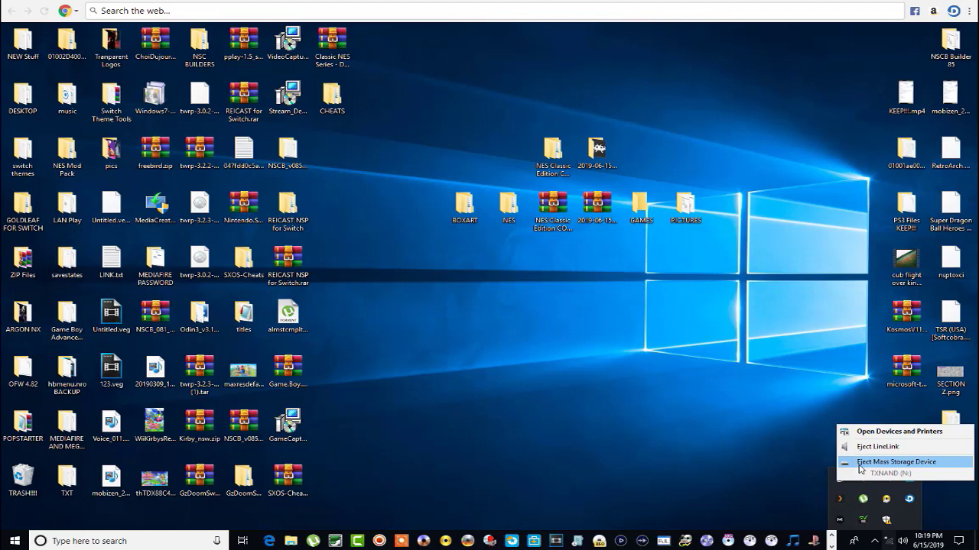
pyautogui.click(859, 464)
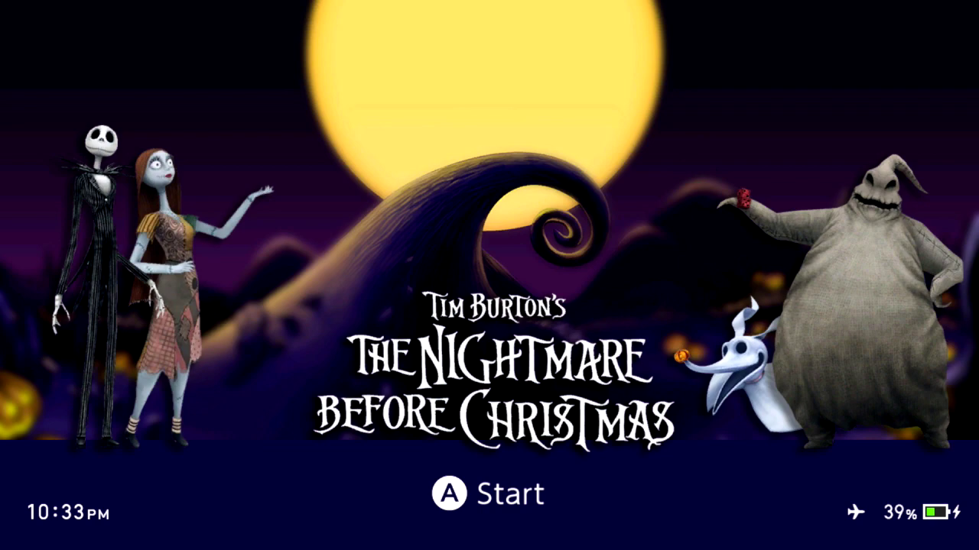
# Step: Enter the Switch home menu and open the Album to bring up the SX OS menu
pyautogui.press('a')
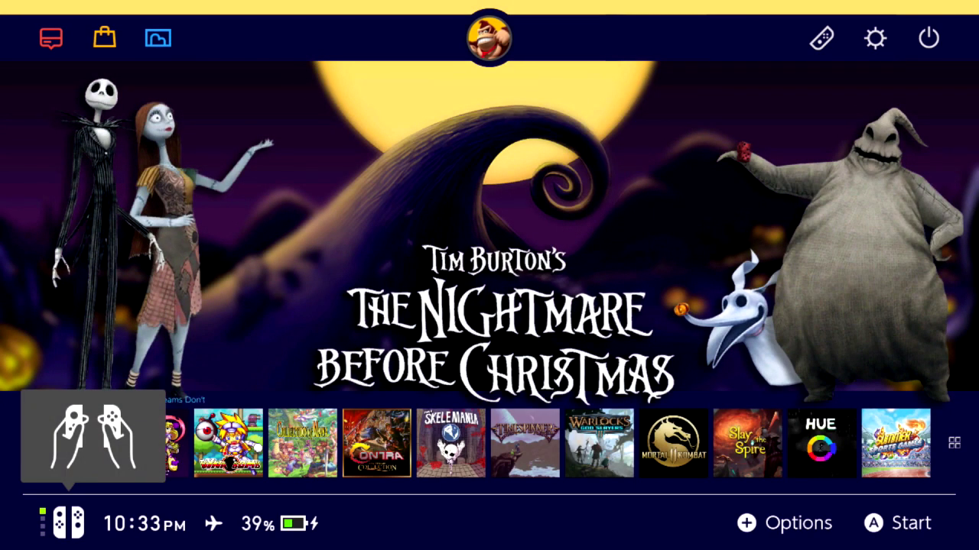
pyautogui.press('Up')
pyautogui.press('Left')
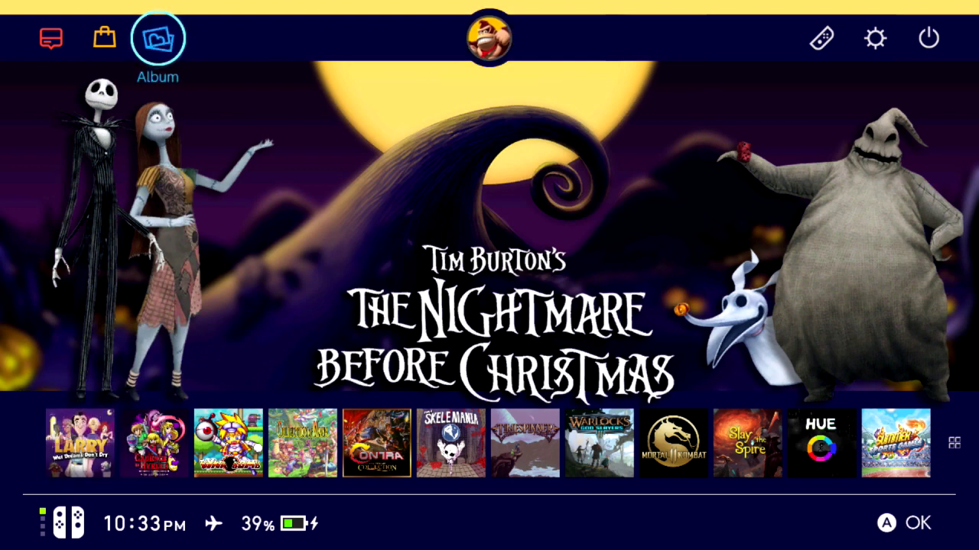
pyautogui.press('a')
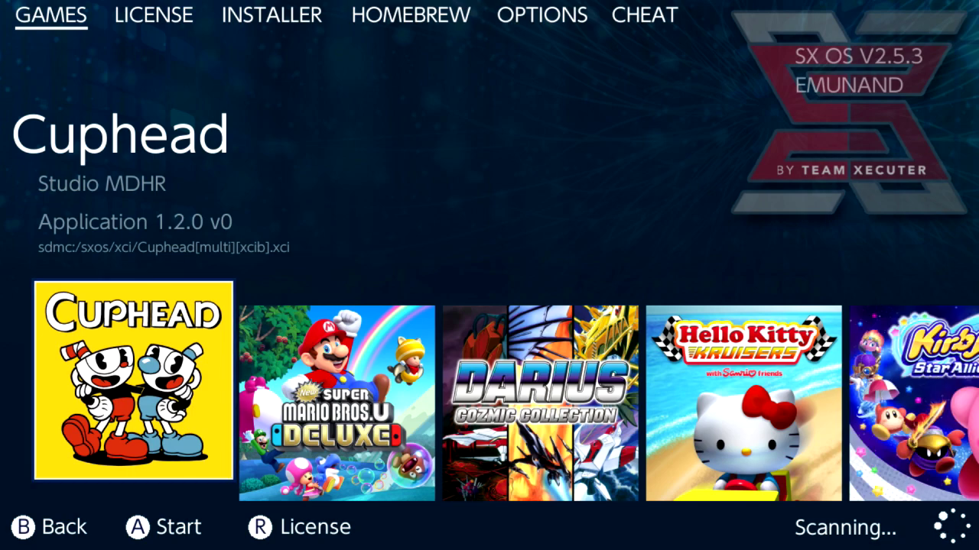
# Step: Switch to the SX OS homebrew list, find NES Classic Edition and launch it
pyautogui.press('r')
pyautogui.press('r')
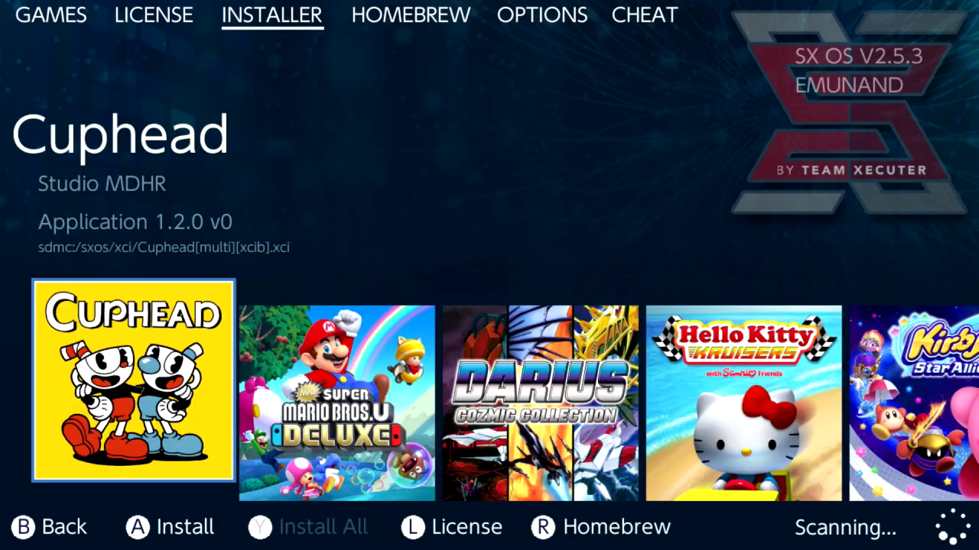
pyautogui.press('r')
pyautogui.press('Right')
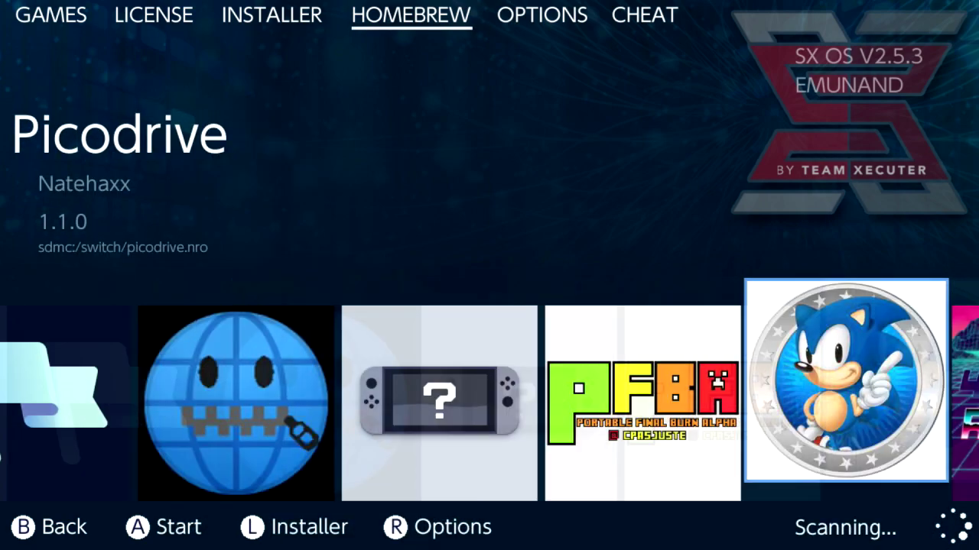
pyautogui.press('Right')
pyautogui.press('Right')
pyautogui.press('Right')
pyautogui.press('Right')
pyautogui.press('Right')
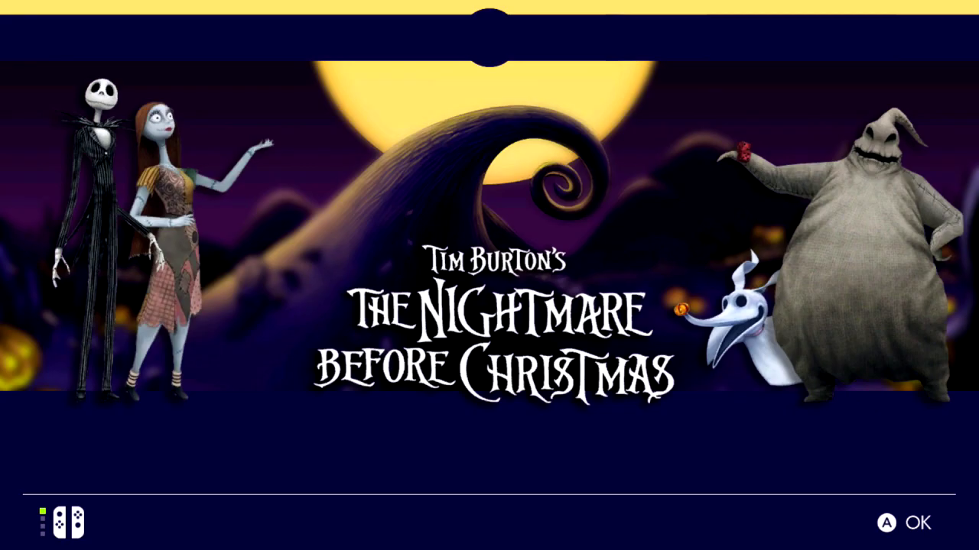
pyautogui.press('Return')
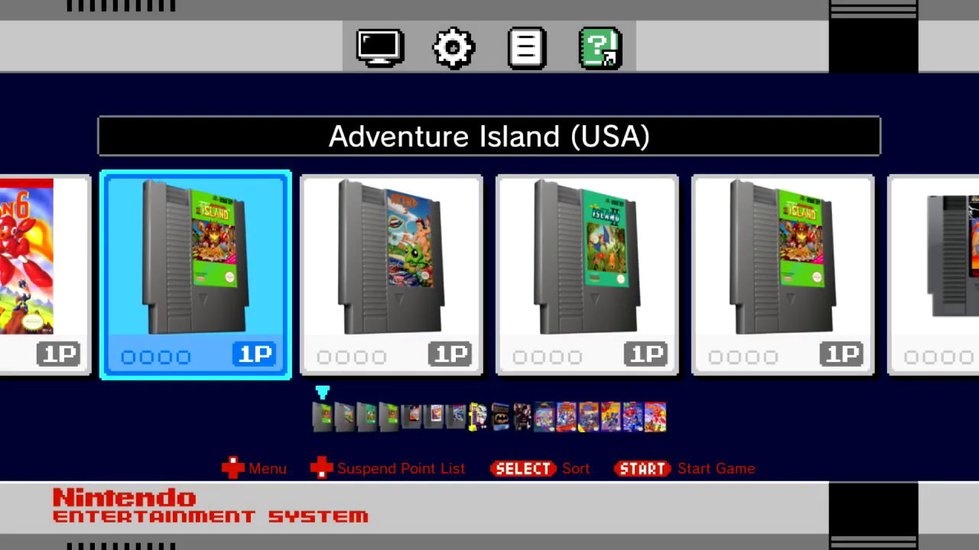
# Step: Examine the titles and cover art of the Adventure Island games, continuing to Adventures of Lolo (USA)
pyautogui.press('Right')
pyautogui.press('Right')
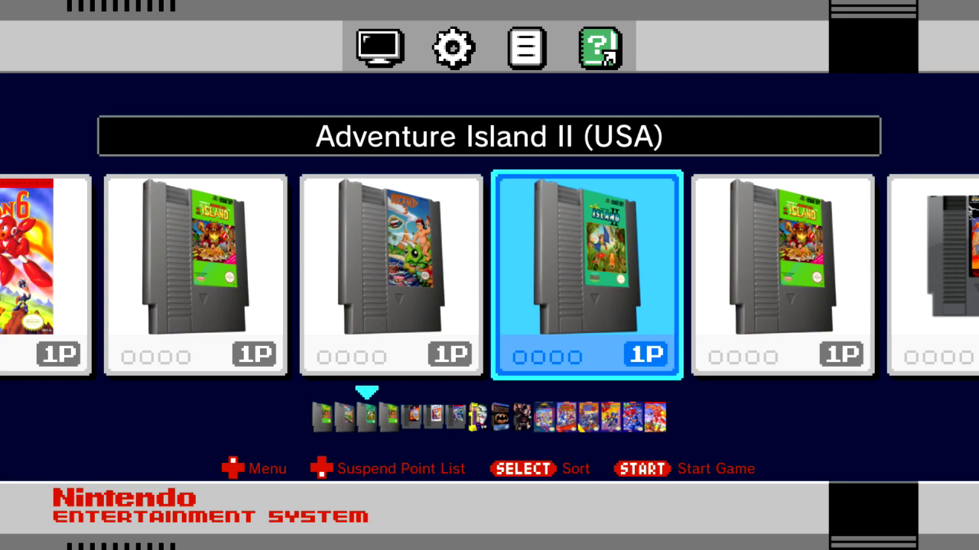
pyautogui.press('Left')
pyautogui.press('Left')
pyautogui.press('Right')
pyautogui.press('Right')
pyautogui.press('Right')
pyautogui.press('Right')
pyautogui.press('Right')
pyautogui.press('Right')
pyautogui.press('Left')
pyautogui.press('Left')
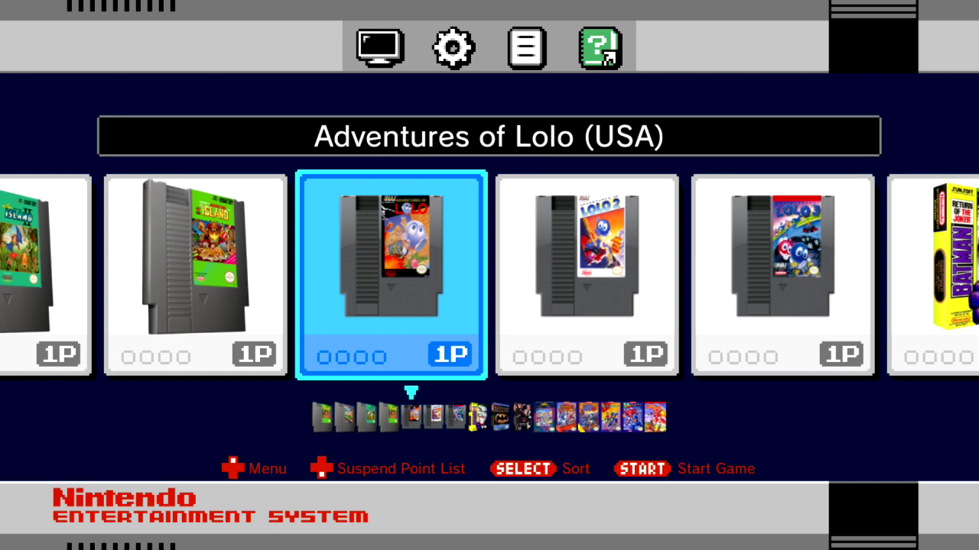
# Step: Examine the Adventures of Lolo series entries and their covers, continuing to Batman - Return of the Joker (USA)
pyautogui.press('Right')
pyautogui.press('Right')
pyautogui.press('Left')
pyautogui.press('Left')
pyautogui.press('Right')
pyautogui.press('Right')
pyautogui.press('Right')
pyautogui.press('Right')
pyautogui.press('Left')
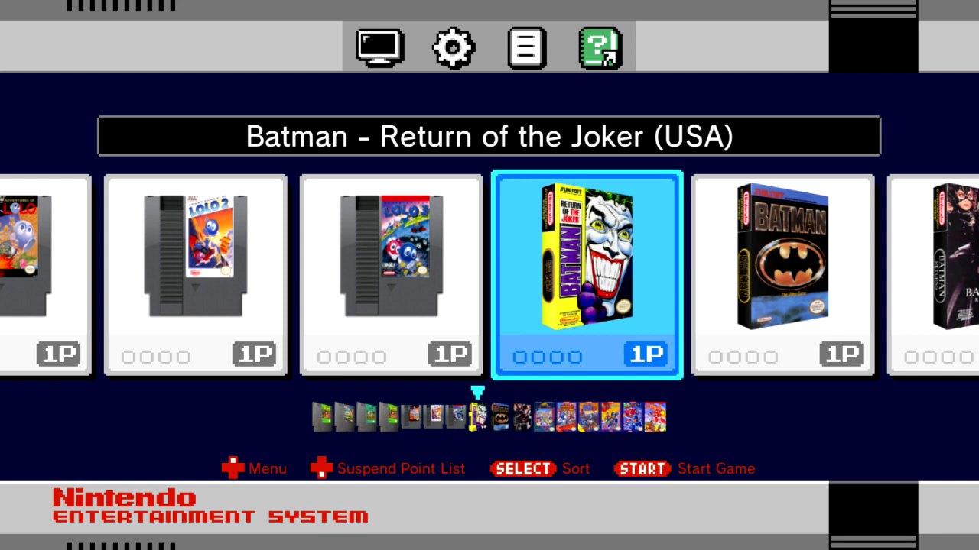
# Step: Examine the three Batman entries and their box art, ending on Batman - Return of the Joker (USA)
pyautogui.press('Right')
pyautogui.press('Right')
pyautogui.press('Right')
pyautogui.press('Left')
pyautogui.press('Left')
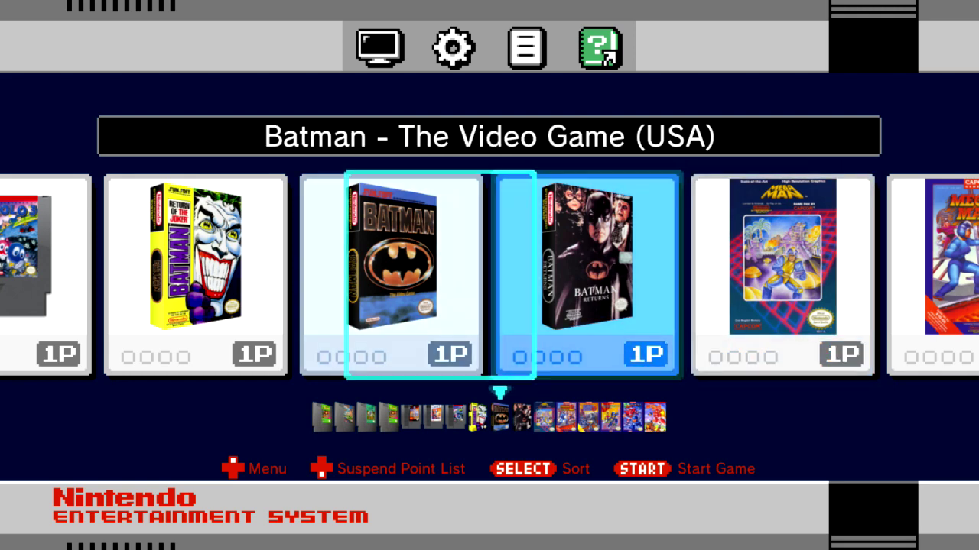
pyautogui.press('Left')
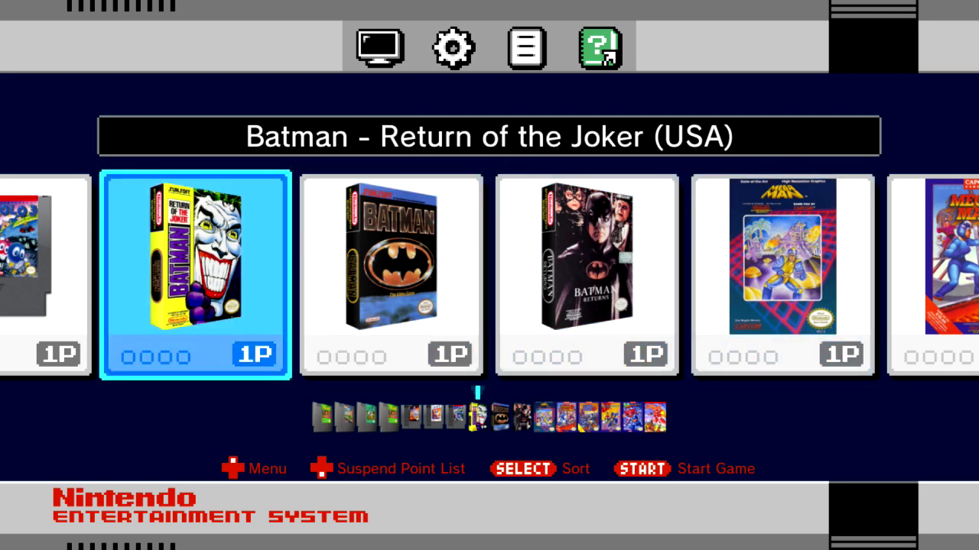
# Step: Examine the Mega Man entries through Mega Man 6 (USA) and go back to Mega Man (USA)
pyautogui.press('Right')
pyautogui.press('Right')
pyautogui.press('Right')
pyautogui.press('Right')
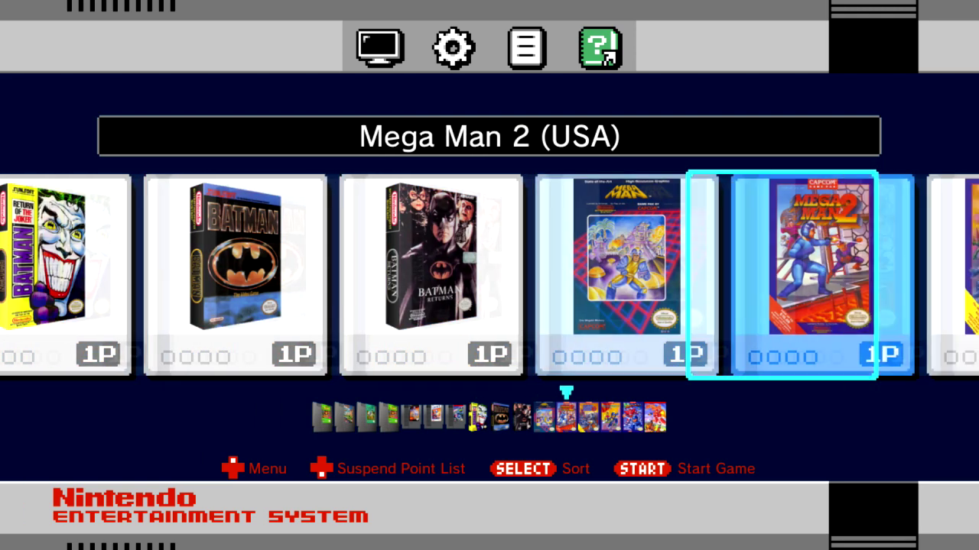
pyautogui.press('Left')
pyautogui.press('Right')
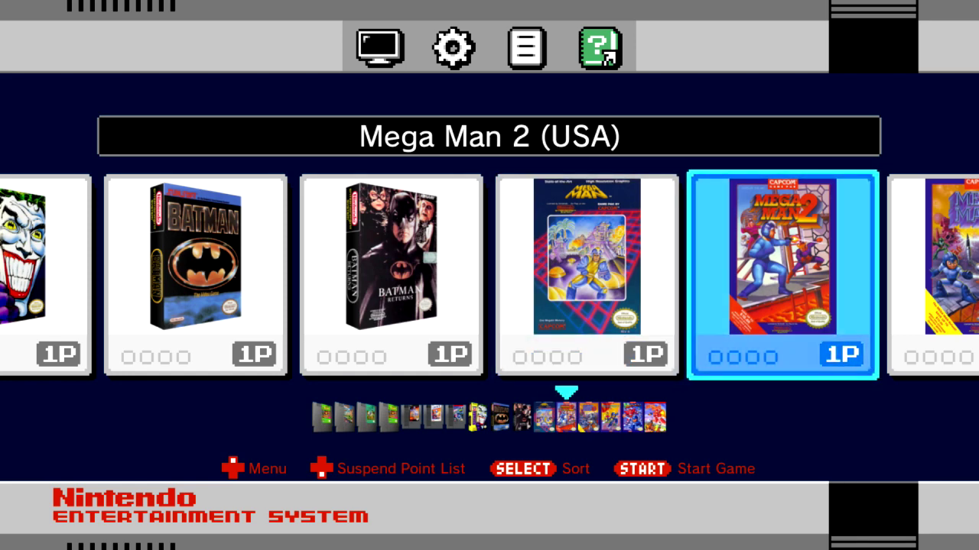
pyautogui.press('Right')
pyautogui.press('Right')
pyautogui.press('Right')
pyautogui.press('Right')
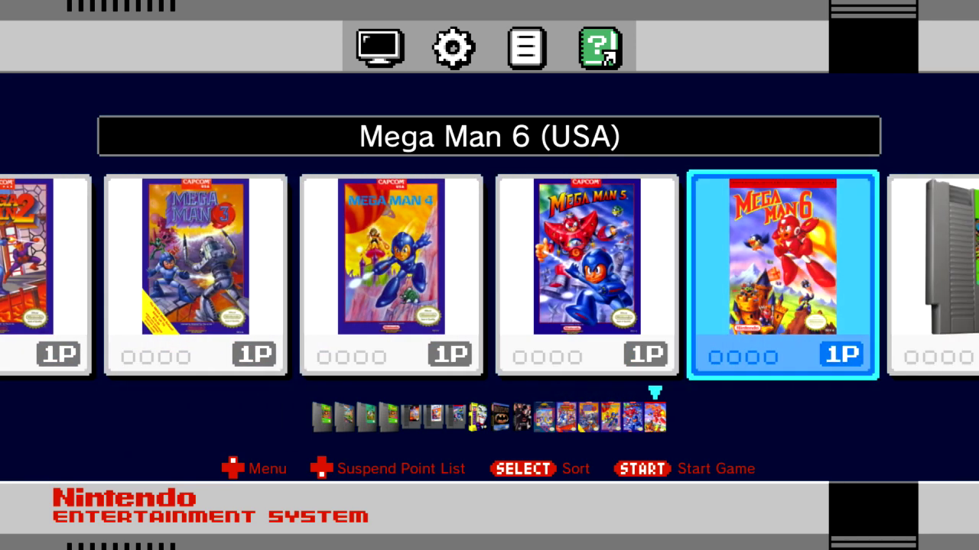
pyautogui.press('Right')
pyautogui.press('Left')
pyautogui.press('Left')
pyautogui.press('Left')
pyautogui.press('Left')
pyautogui.press('Left')
pyautogui.press('Left')
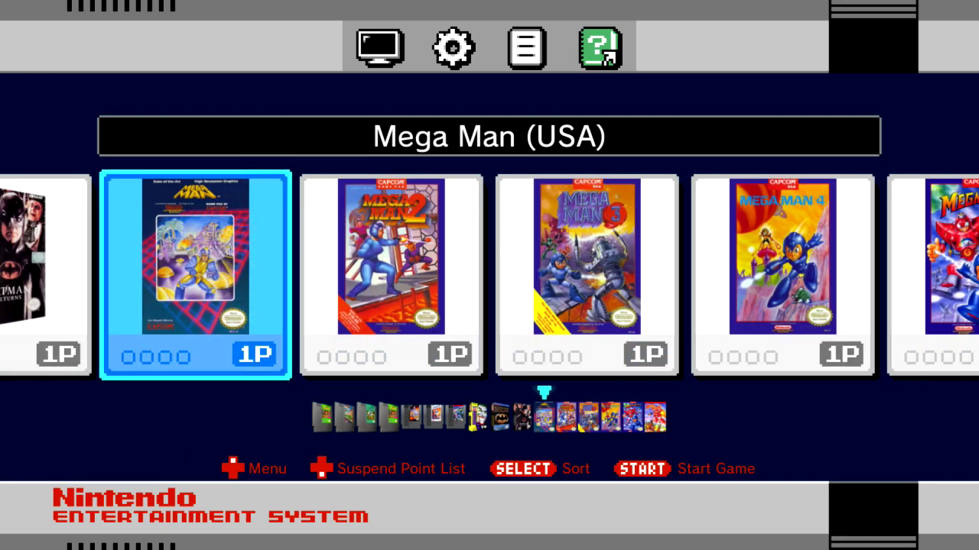
# Step: Go through the Mega Man games again and wrap around to the Adventure Island games at the list's start
pyautogui.press('Right')
pyautogui.press('Right')
pyautogui.press('Right')
pyautogui.press('Right')
pyautogui.press('Right')
pyautogui.press('Right')
pyautogui.press('Right')
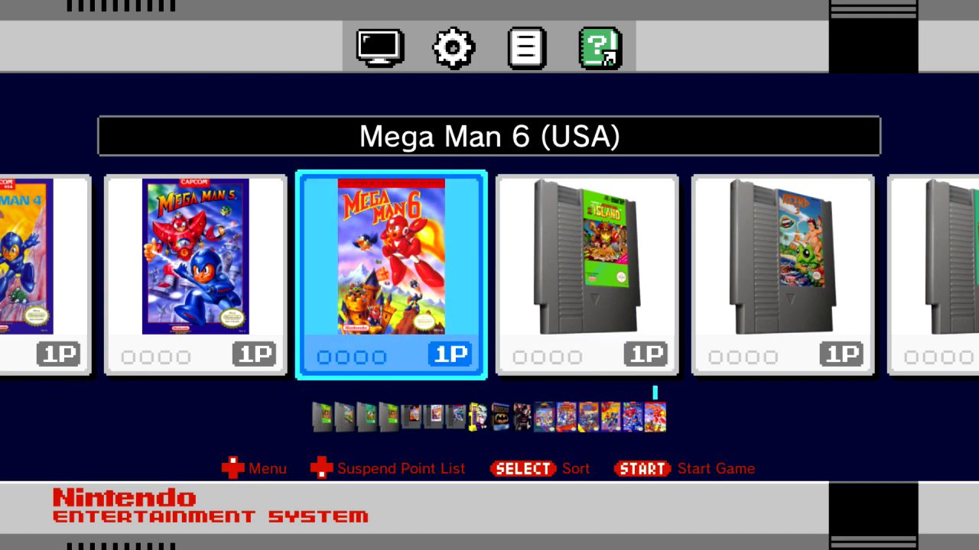
pyautogui.press('Right')
pyautogui.press('Right')
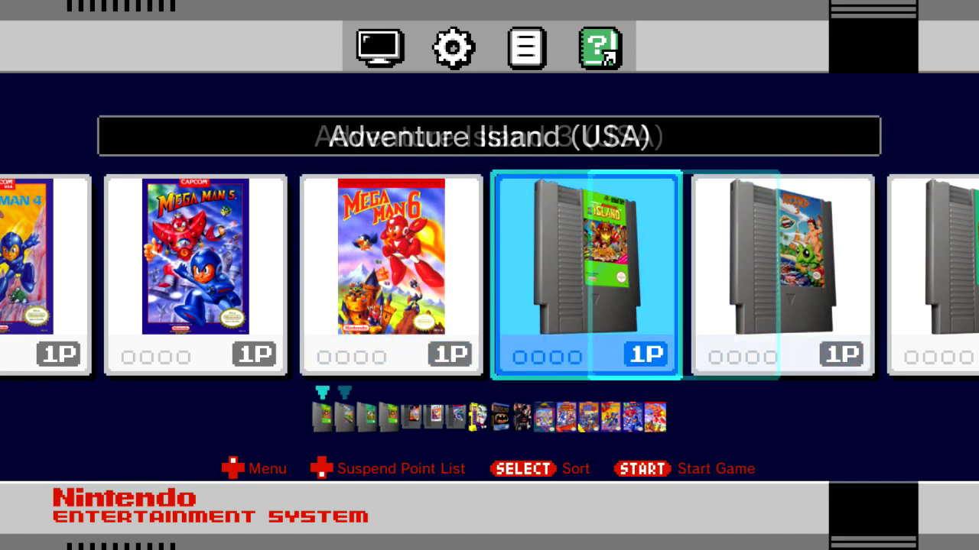